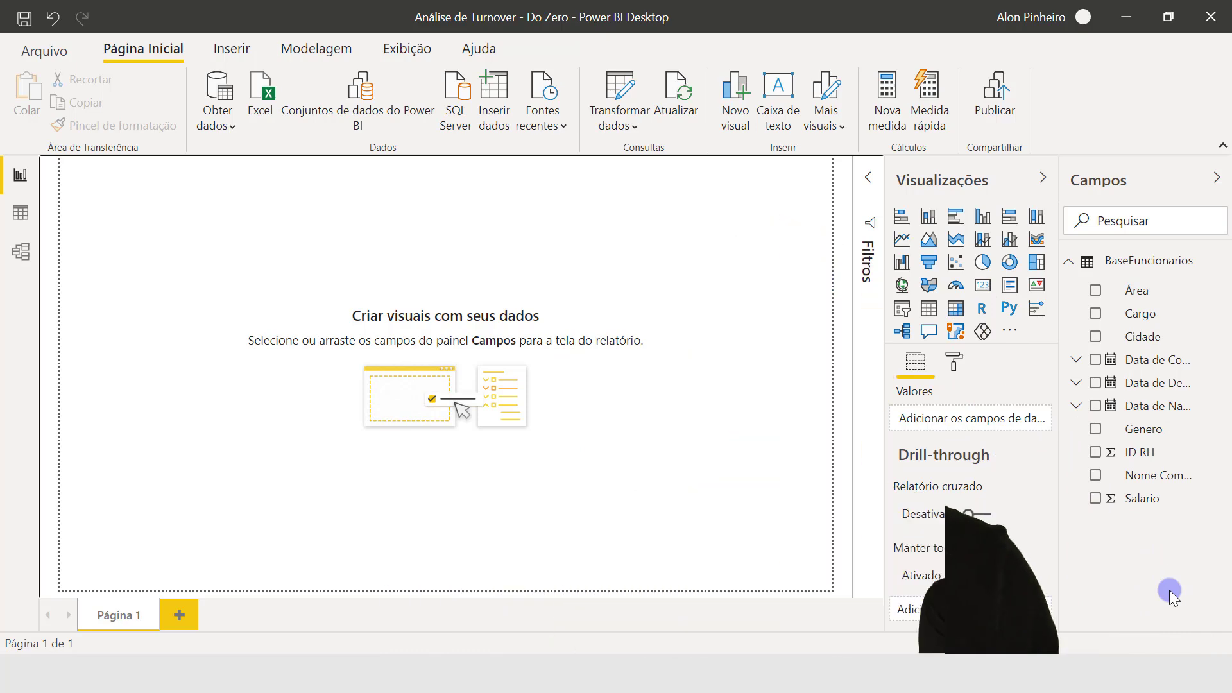
Step: Examine the BaseFuncionarios table data column by column, from ID RH through Data de Demissao
{"action": "left_click", "coordinate": [27, 225]}
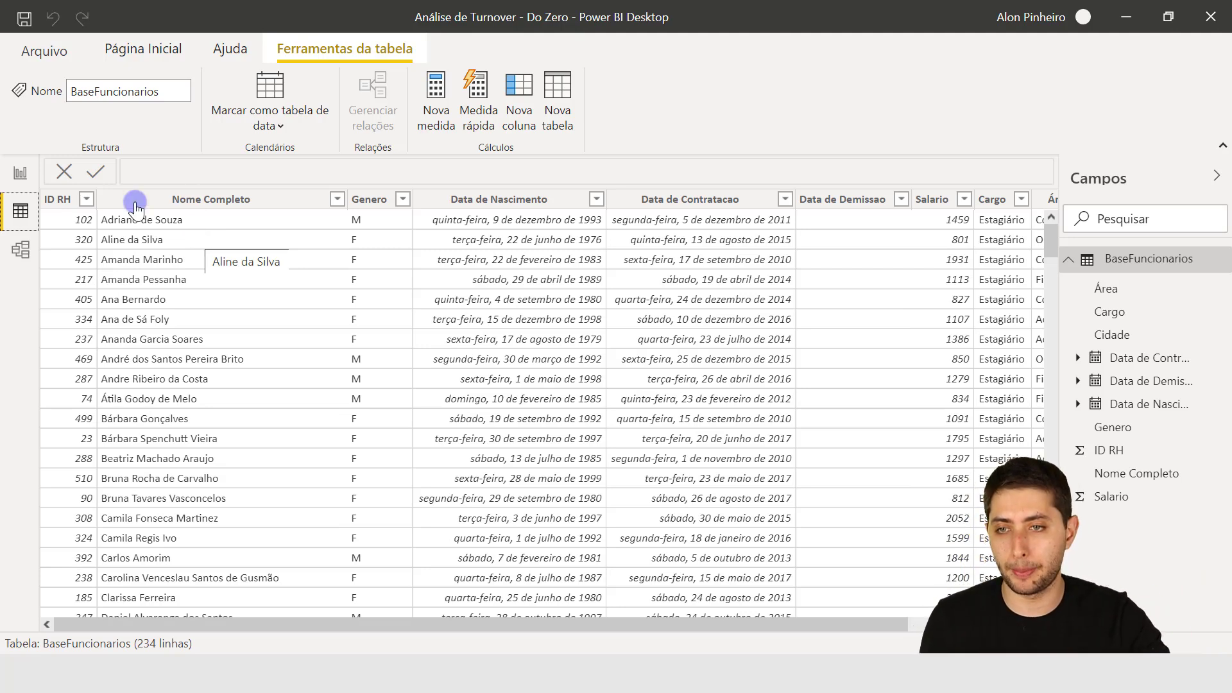
{"action": "left_click", "coordinate": [65, 203]}
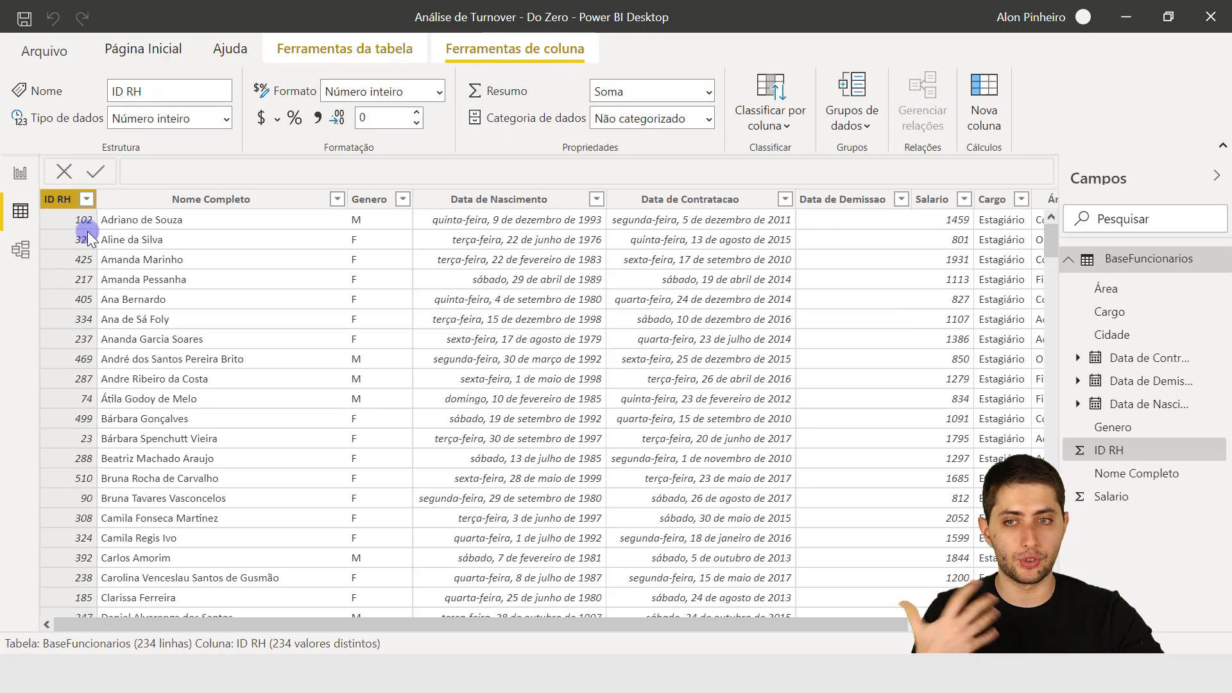
{"action": "left_click", "coordinate": [175, 204]}
{"action": "left_click", "coordinate": [375, 195]}
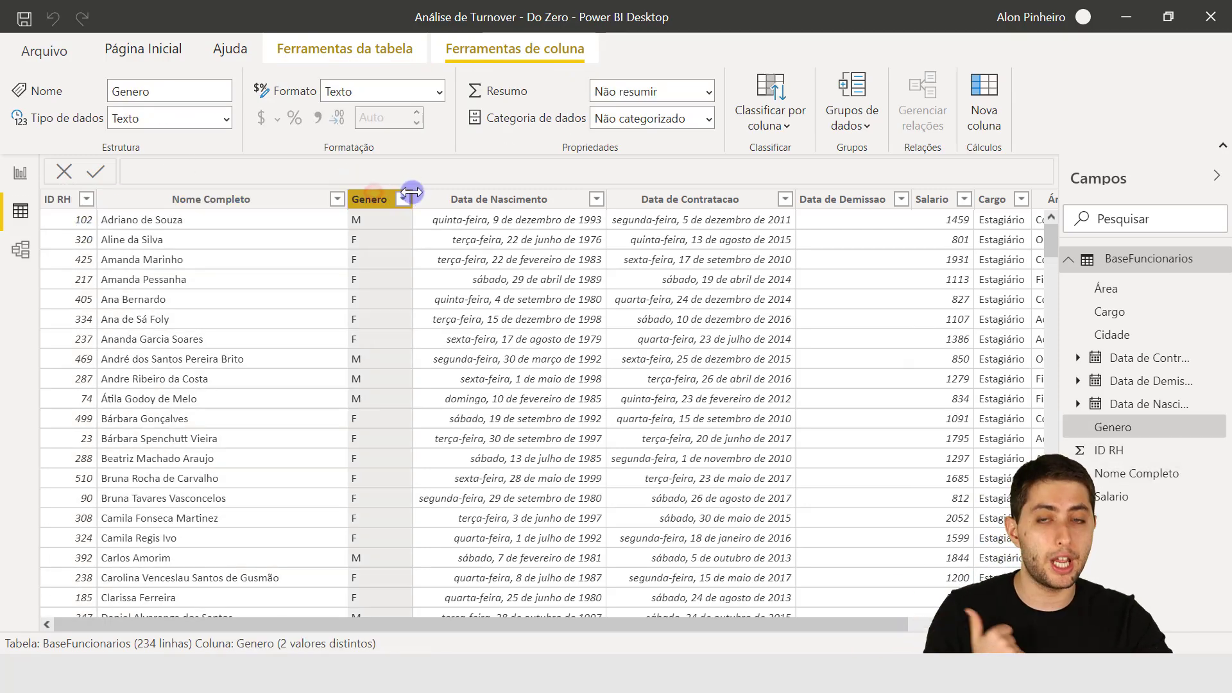
{"action": "left_click", "coordinate": [474, 196]}
{"action": "left_click", "coordinate": [635, 199]}
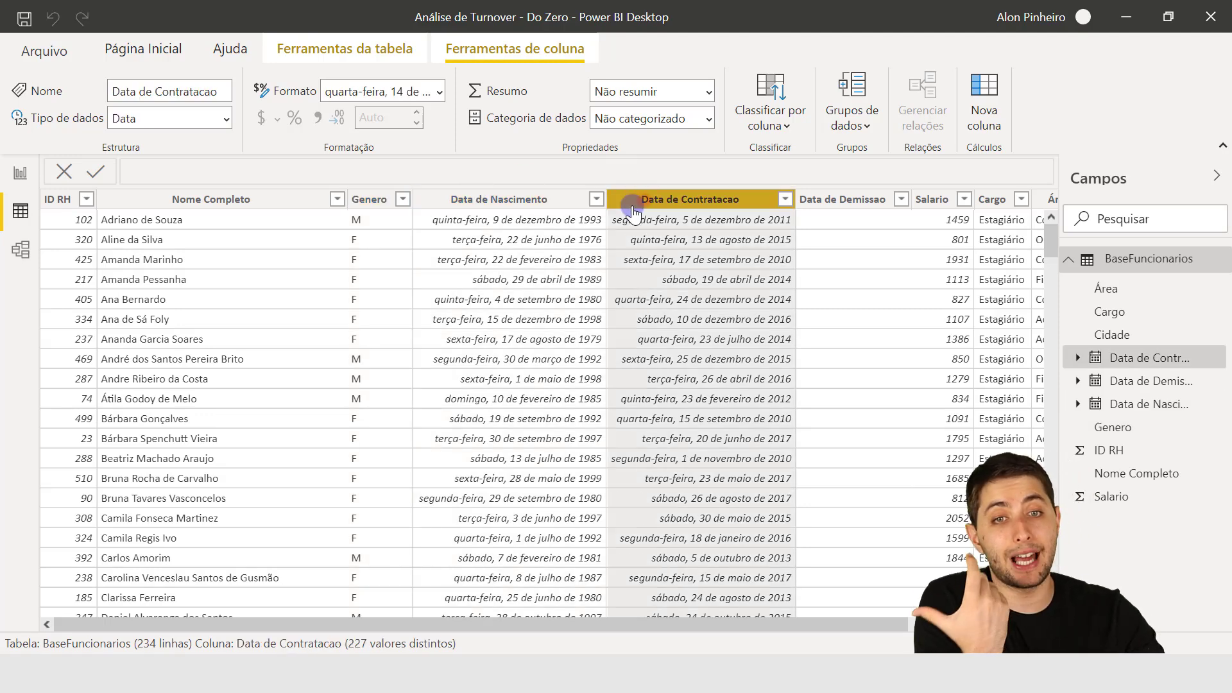
{"action": "left_click", "coordinate": [842, 204]}
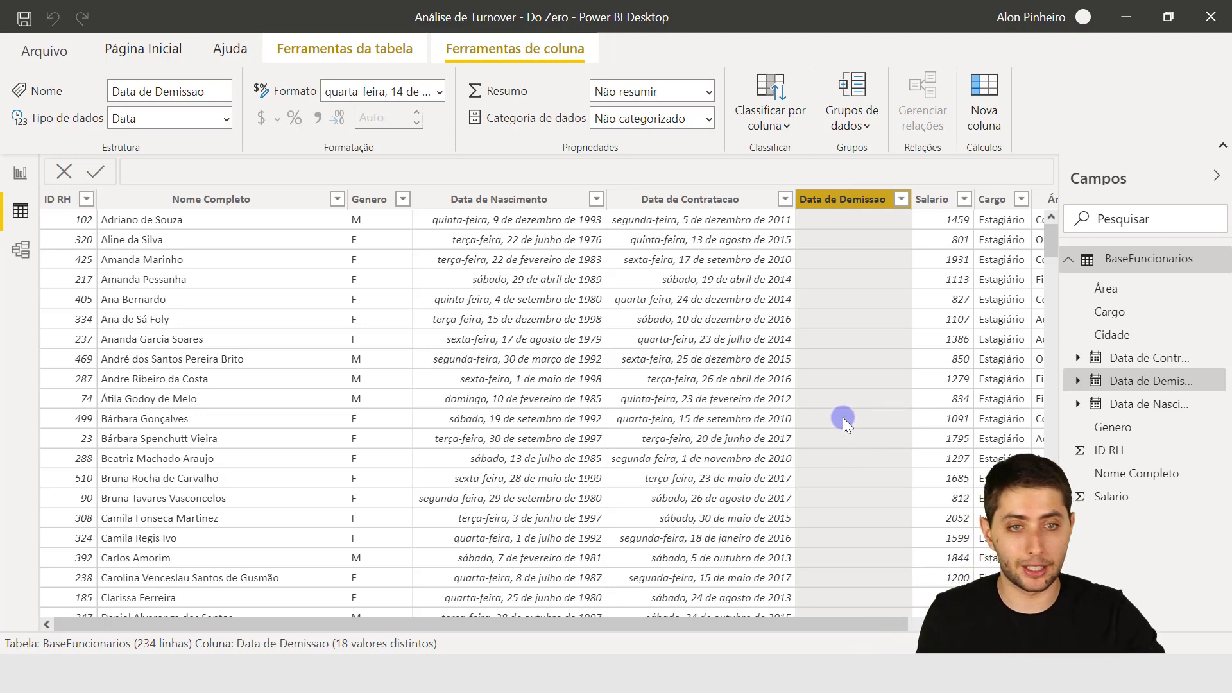
{"action": "left_click", "coordinate": [853, 400]}
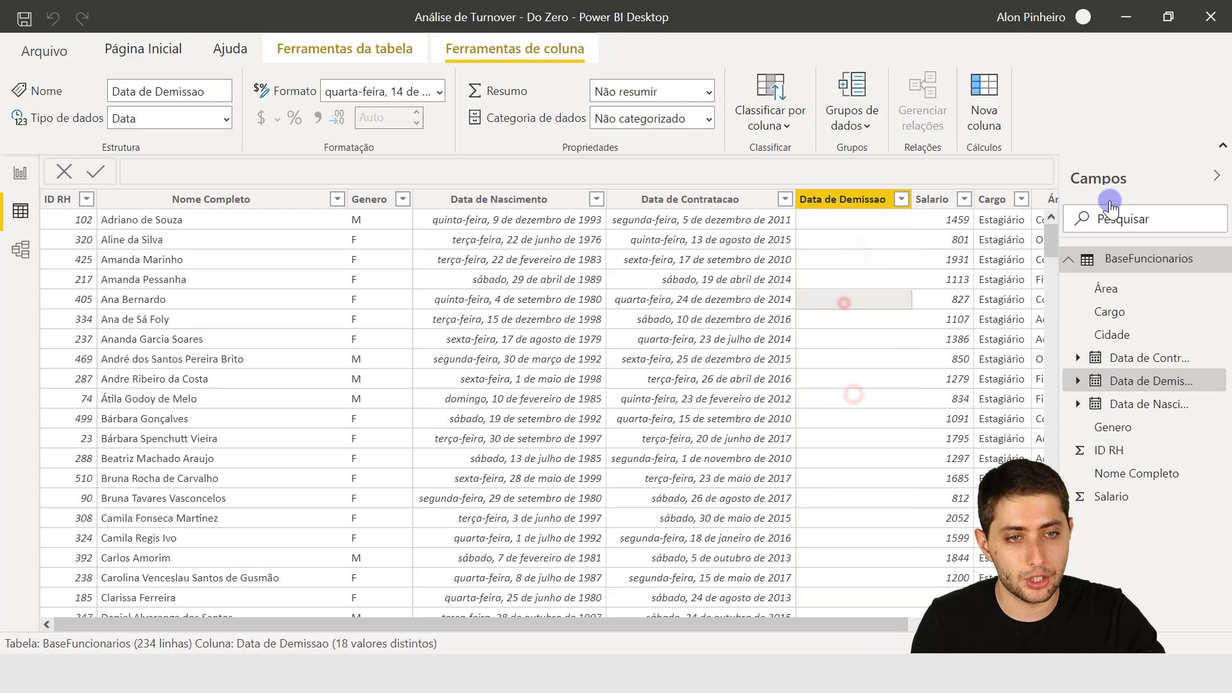
{"action": "left_click_drag", "start_coordinate": [1051, 247], "coordinate": [1005, 219]}
{"action": "left_click", "coordinate": [880, 363]}
{"action": "left_click", "coordinate": [870, 424]}
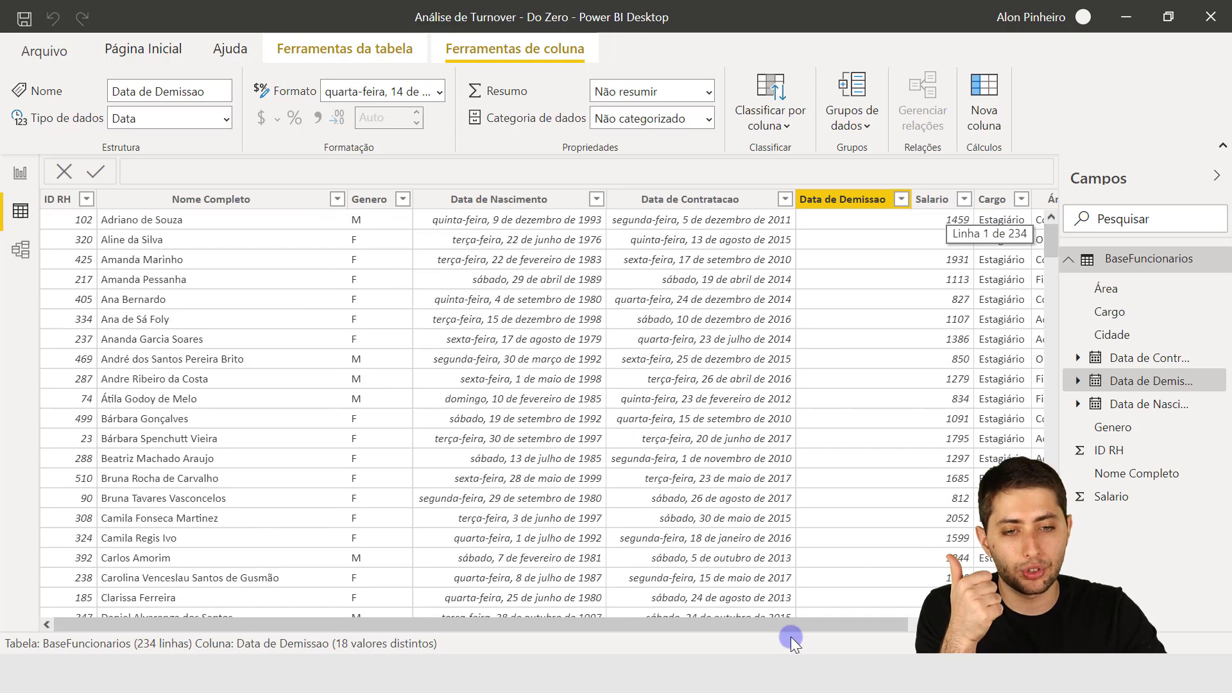
{"action": "left_click_drag", "start_coordinate": [801, 623], "coordinate": [486, 649]}
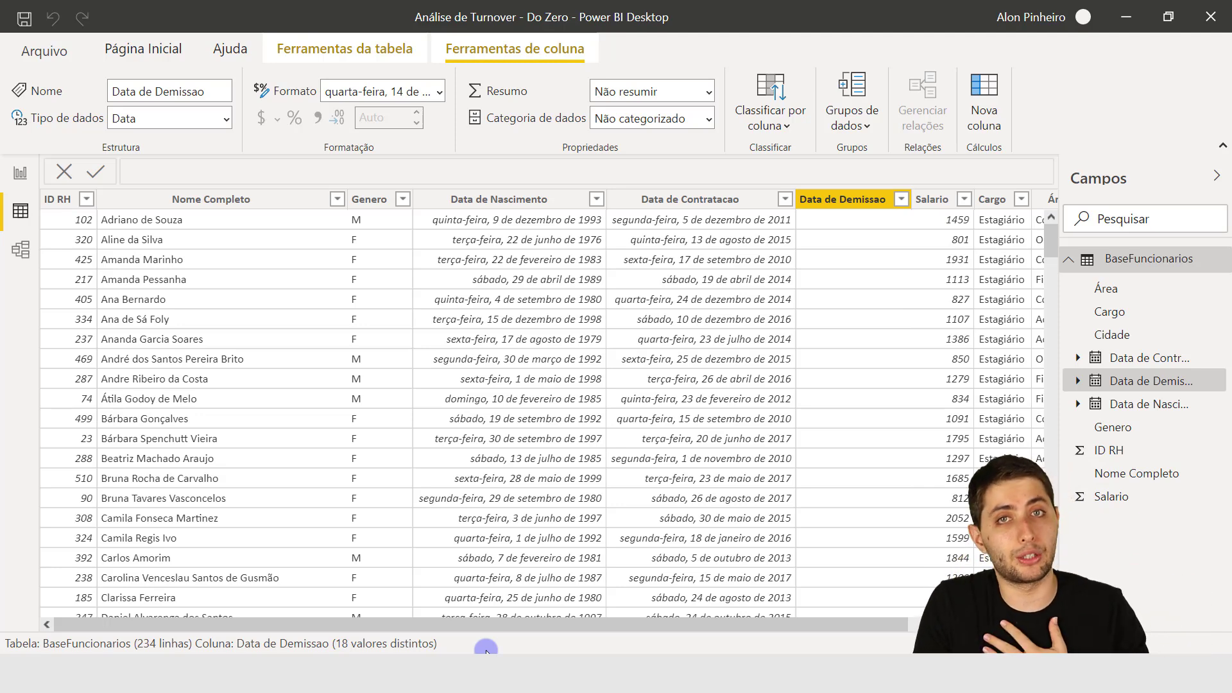
Step: Sort the BaseFuncionarios table by ID RH in ascending order
{"action": "left_click", "coordinate": [57, 203]}
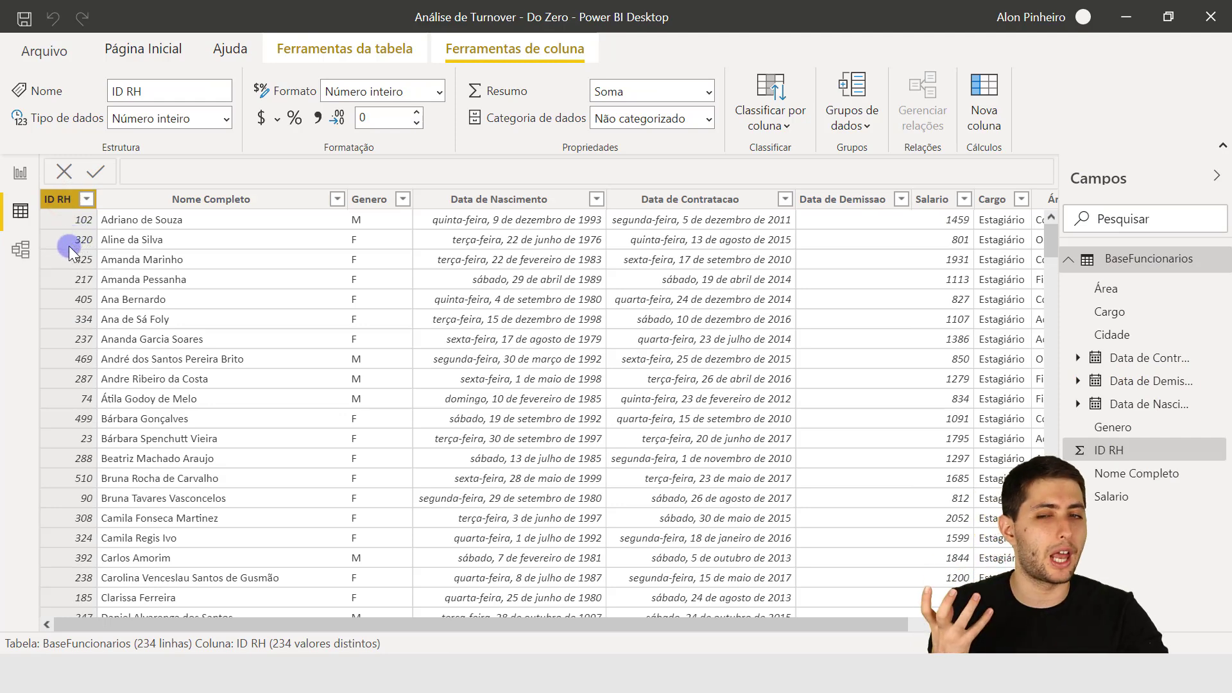
{"action": "left_click", "coordinate": [88, 199]}
{"action": "left_click", "coordinate": [166, 91]}
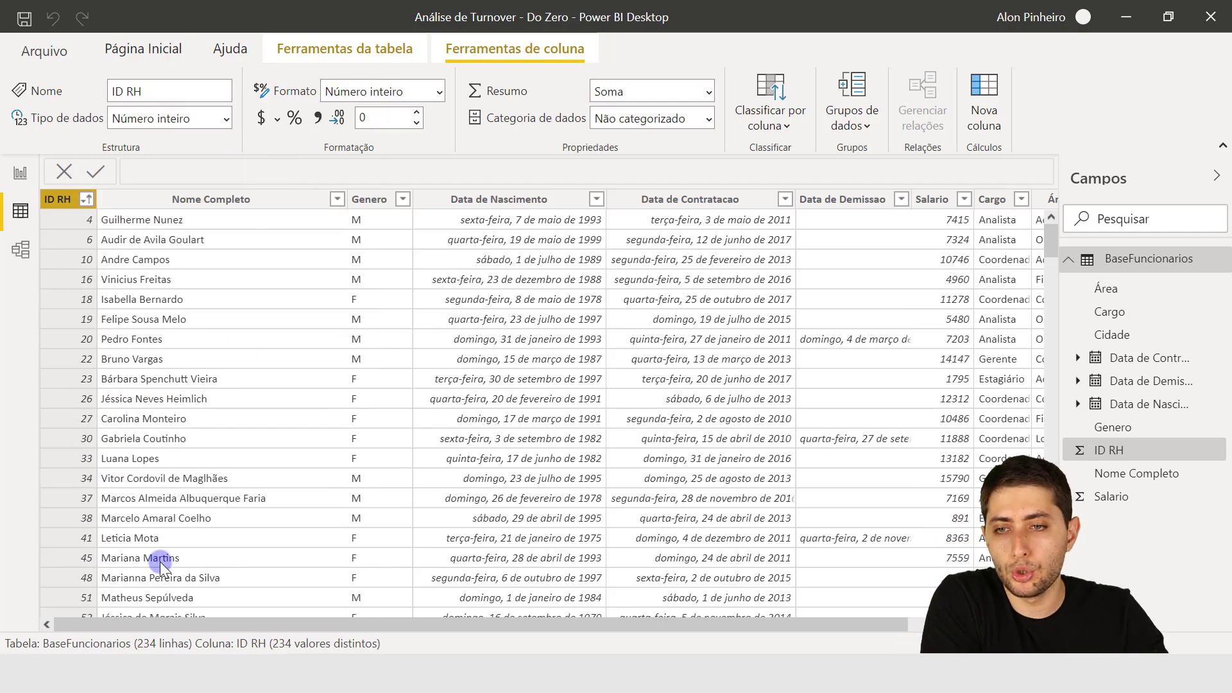
{"action": "scroll", "coordinate": [214, 625], "scroll_direction": "right", "scroll_amount": 1}
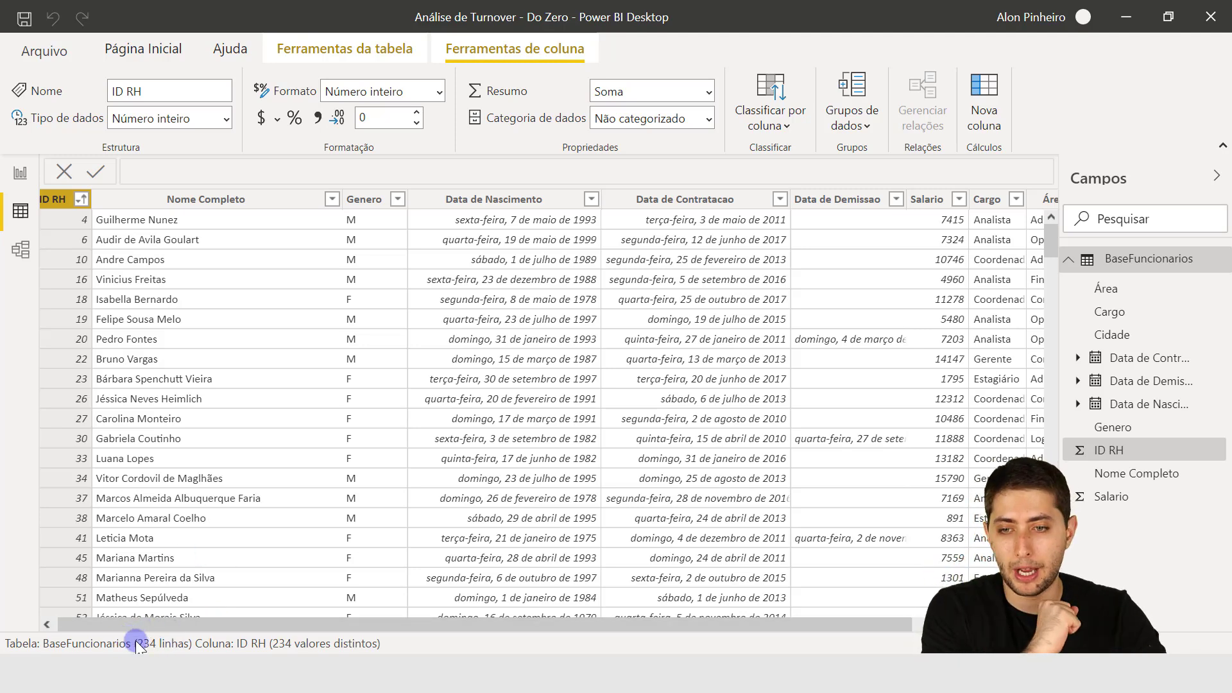
{"action": "left_click_drag", "start_coordinate": [145, 624], "coordinate": [65, 624]}
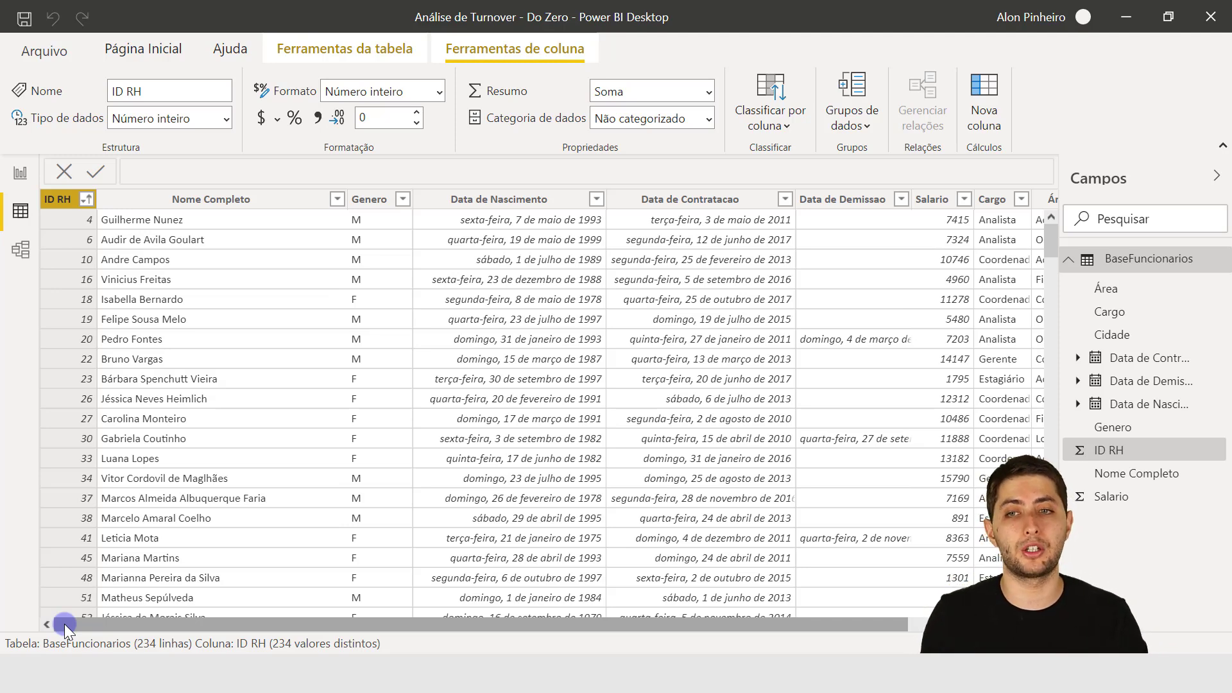
Step: Start a new measure in the BaseFuncionarios table and enlarge the formula text
{"action": "right_click", "coordinate": [248, 317]}
{"action": "left_click", "coordinate": [315, 194]}
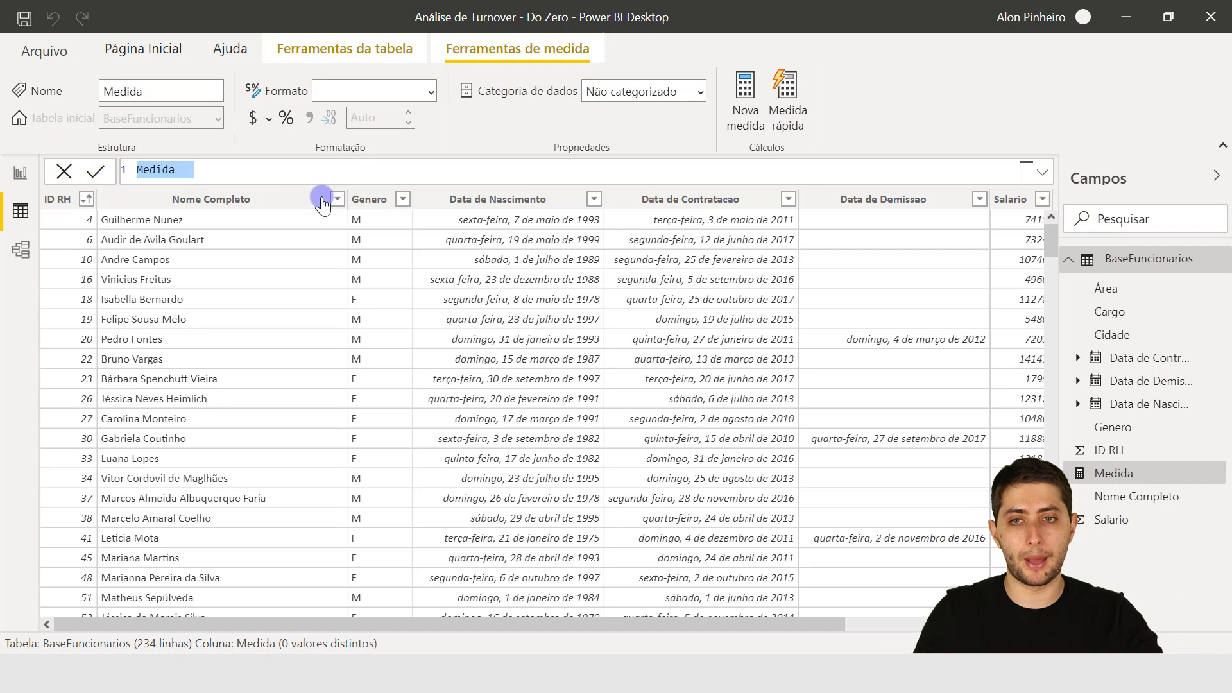
{"action": "scroll", "coordinate": [312, 164], "scroll_direction": "up", "scroll_amount": 4, "text": "ctrl"}
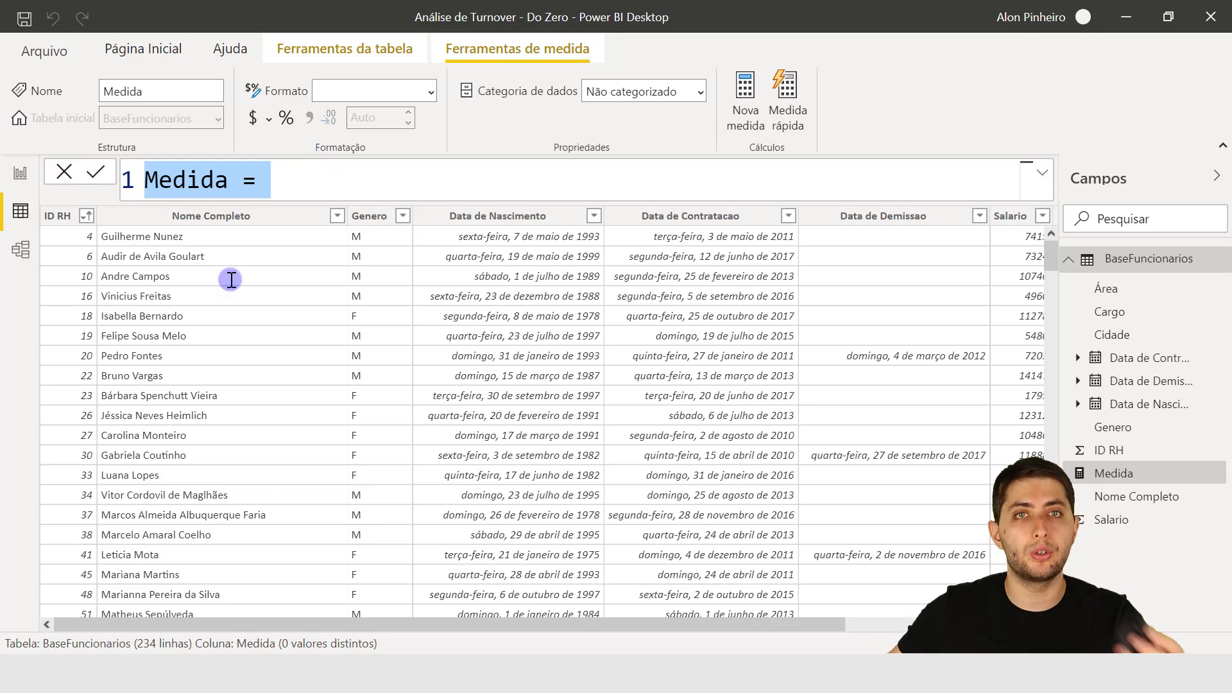
{"action": "scroll", "coordinate": [279, 183], "scroll_direction": "up", "scroll_amount": 2, "text": "ctrl"}
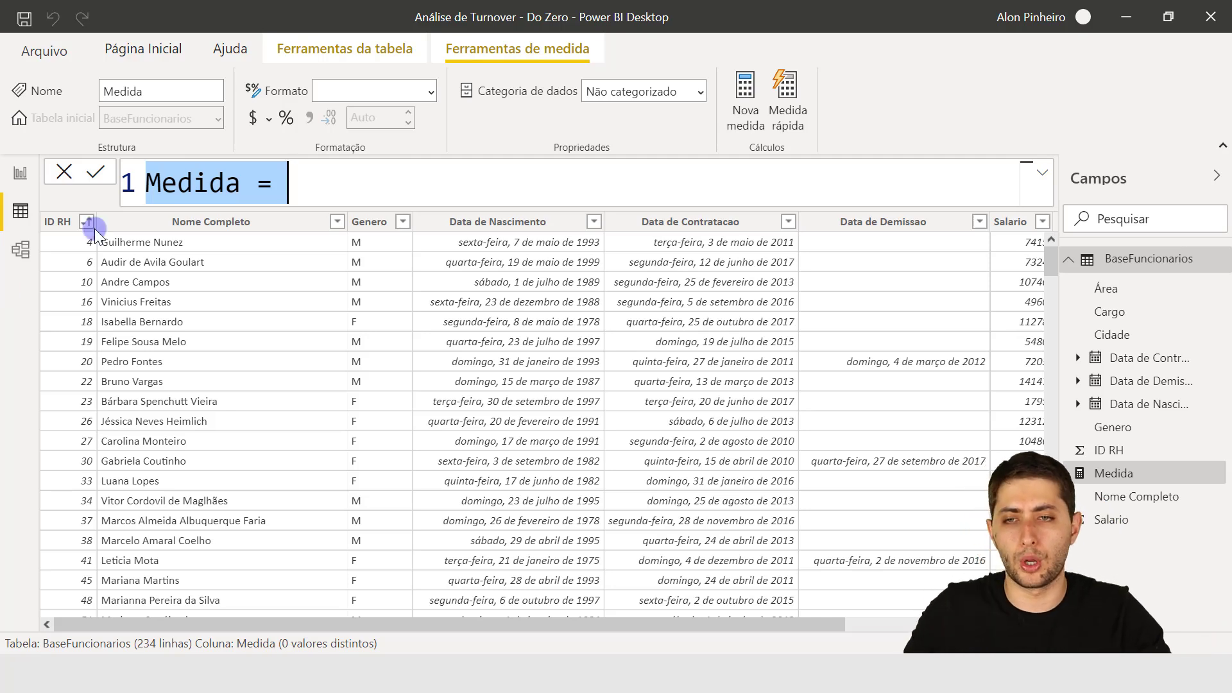
{"action": "scroll", "coordinate": [303, 167], "scroll_direction": "up", "scroll_amount": 2}
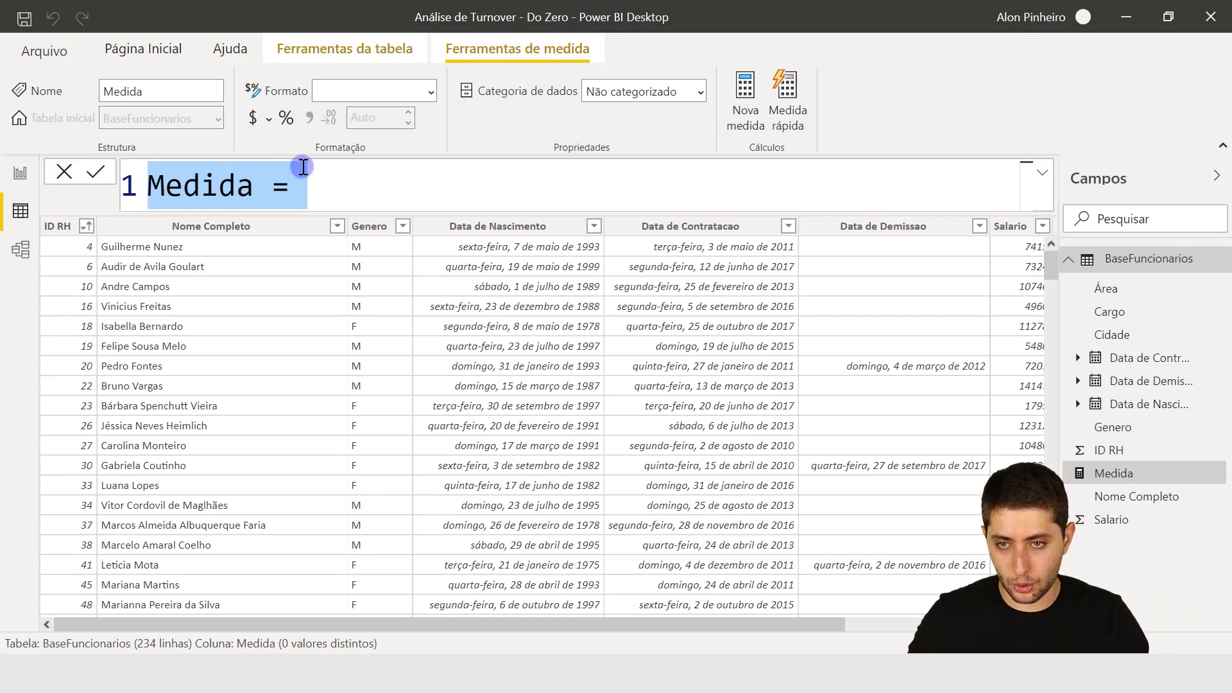
Step: Define the measure as Total Contratacoes = COUNTROWS(BaseFuncionarios) and commit it
{"action": "type", "text": "Total Contr"}
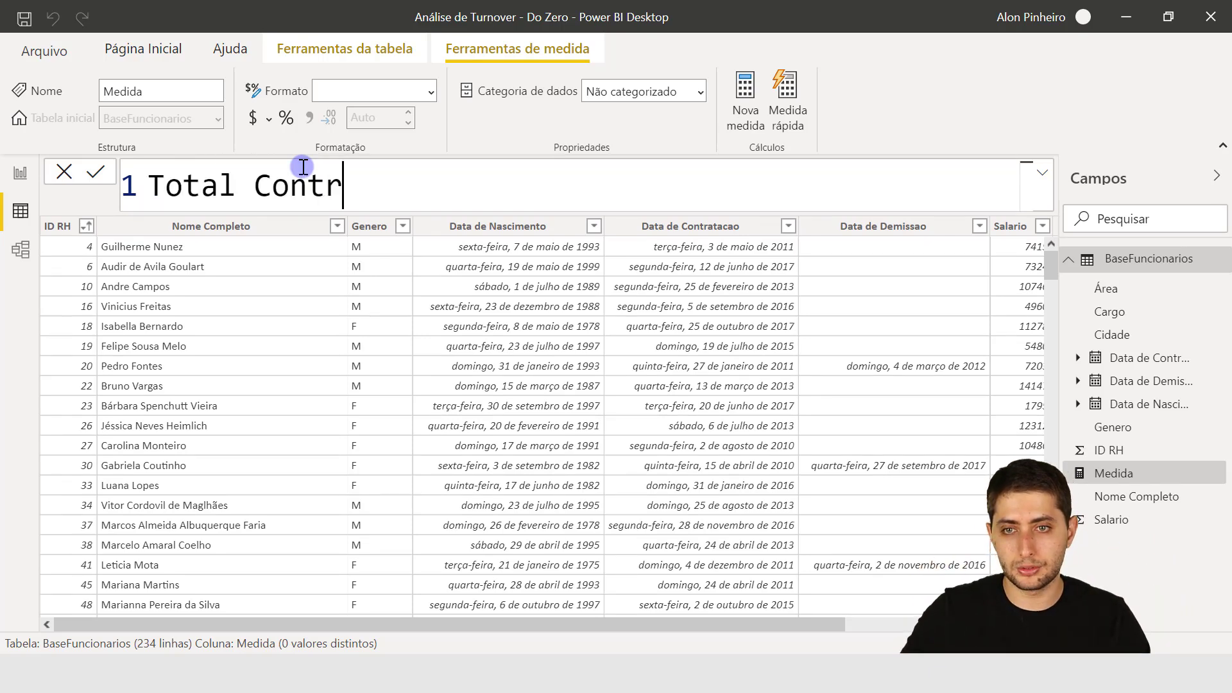
{"action": "type", "text": "atacoes ="}
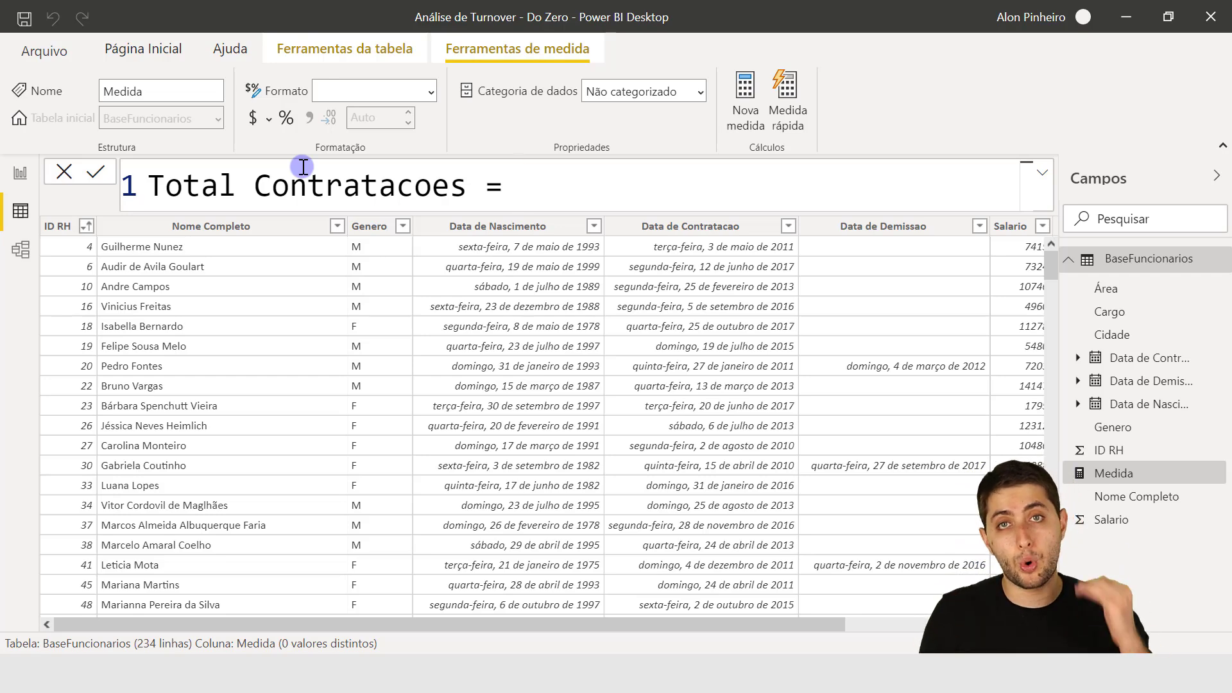
{"action": "type", "text": "countro"}
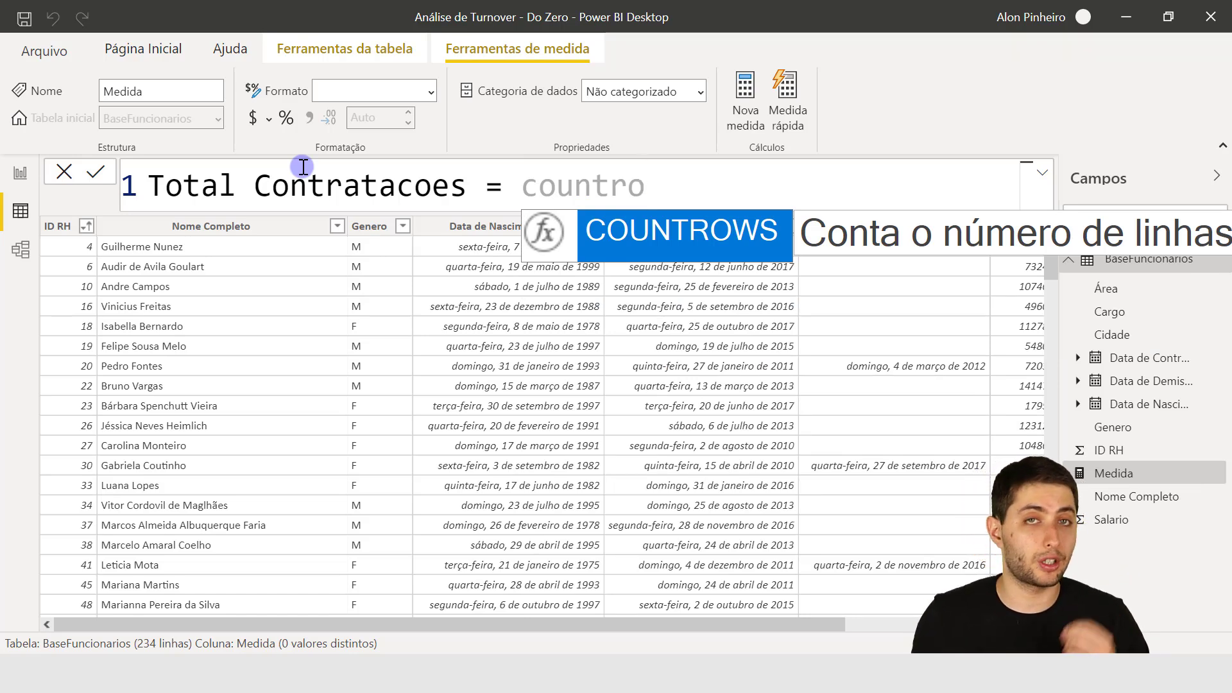
{"action": "key", "text": "Tab"}
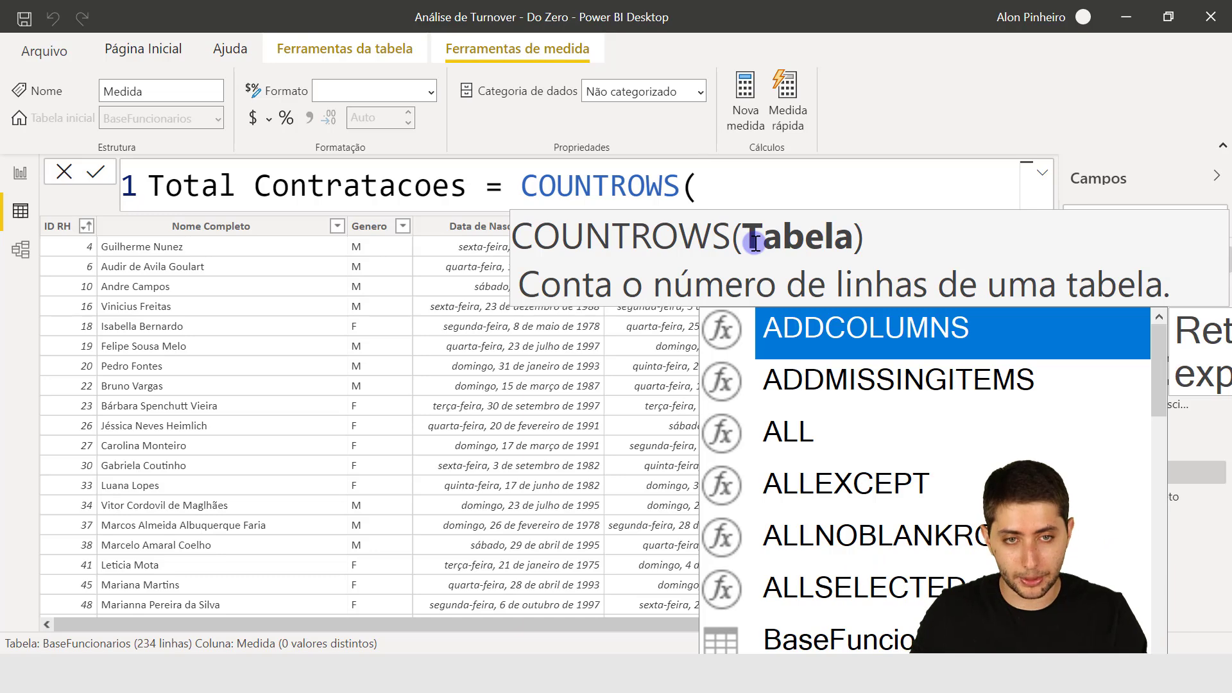
{"action": "type", "text": "base"}
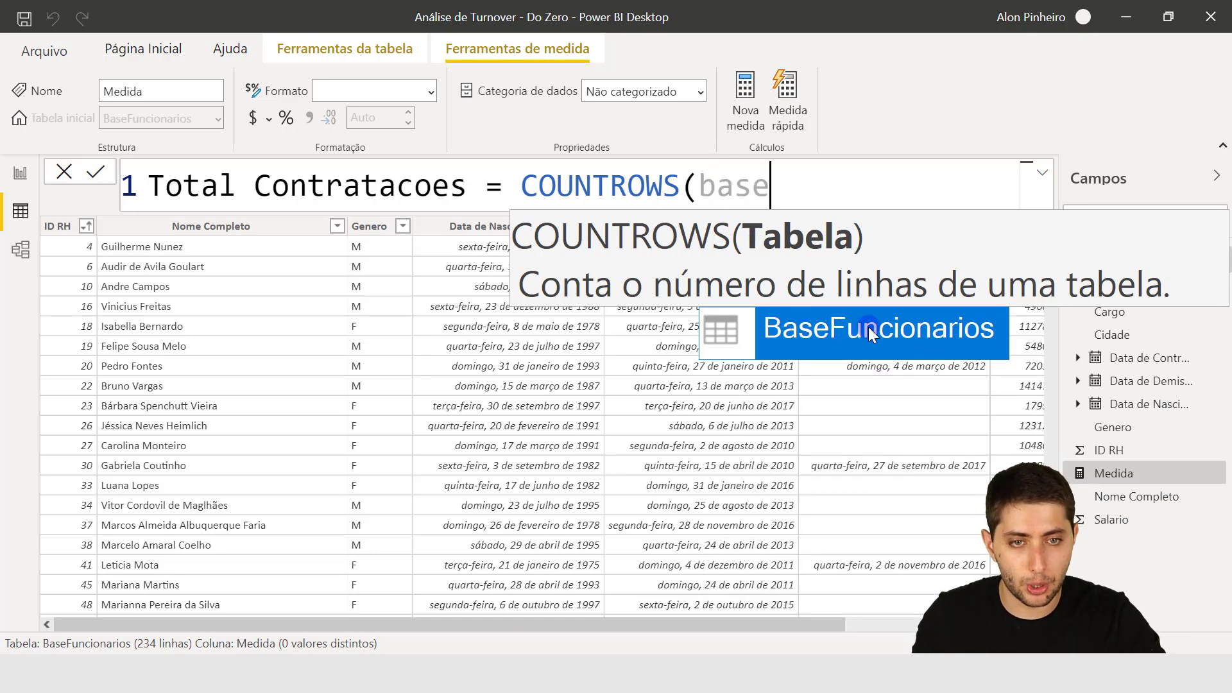
{"action": "left_click", "coordinate": [741, 332]}
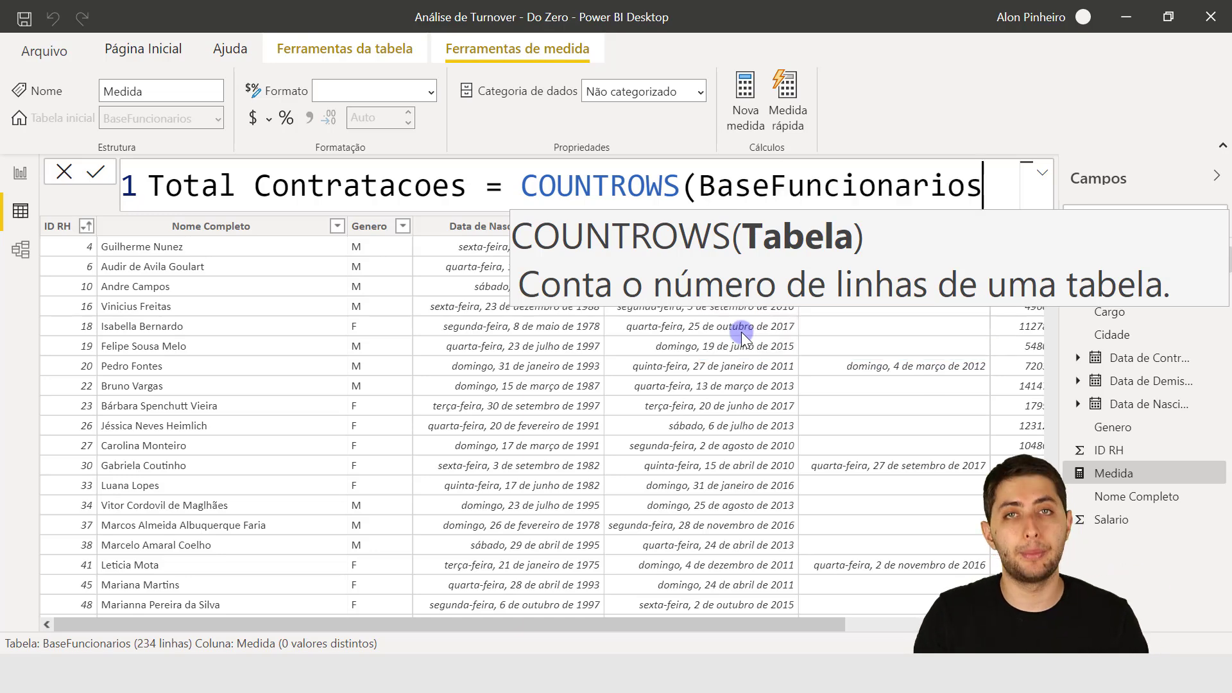
{"action": "type", "text": ")"}
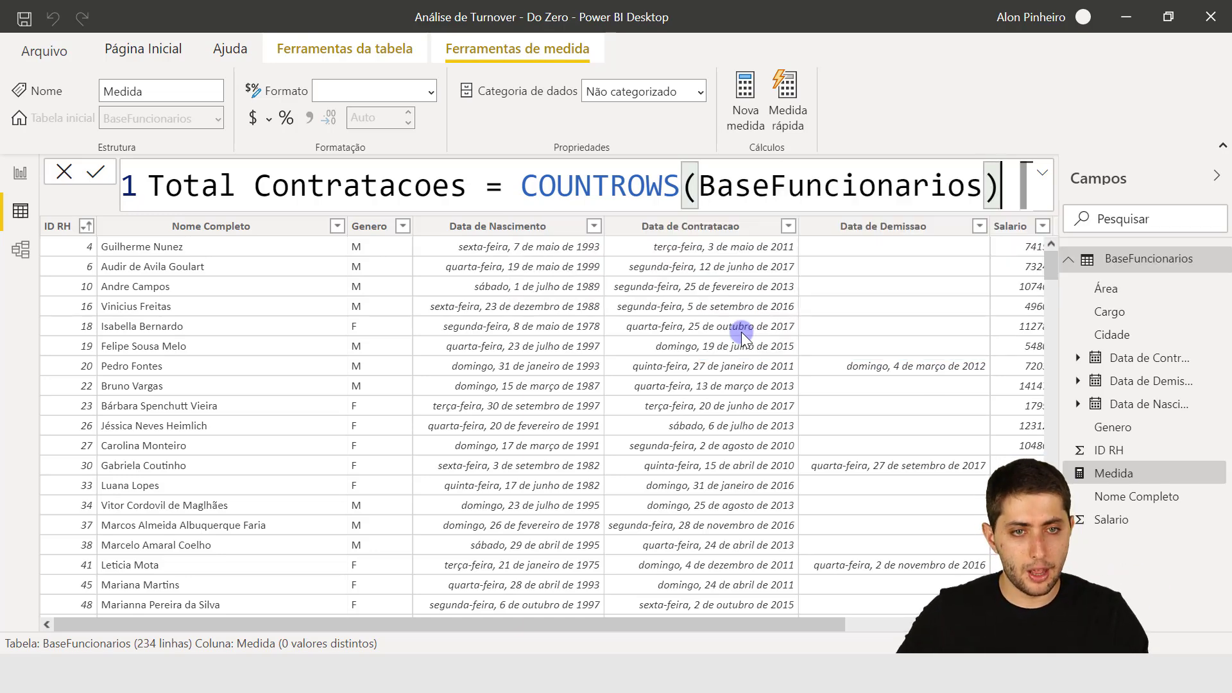
{"action": "key", "text": "Return"}
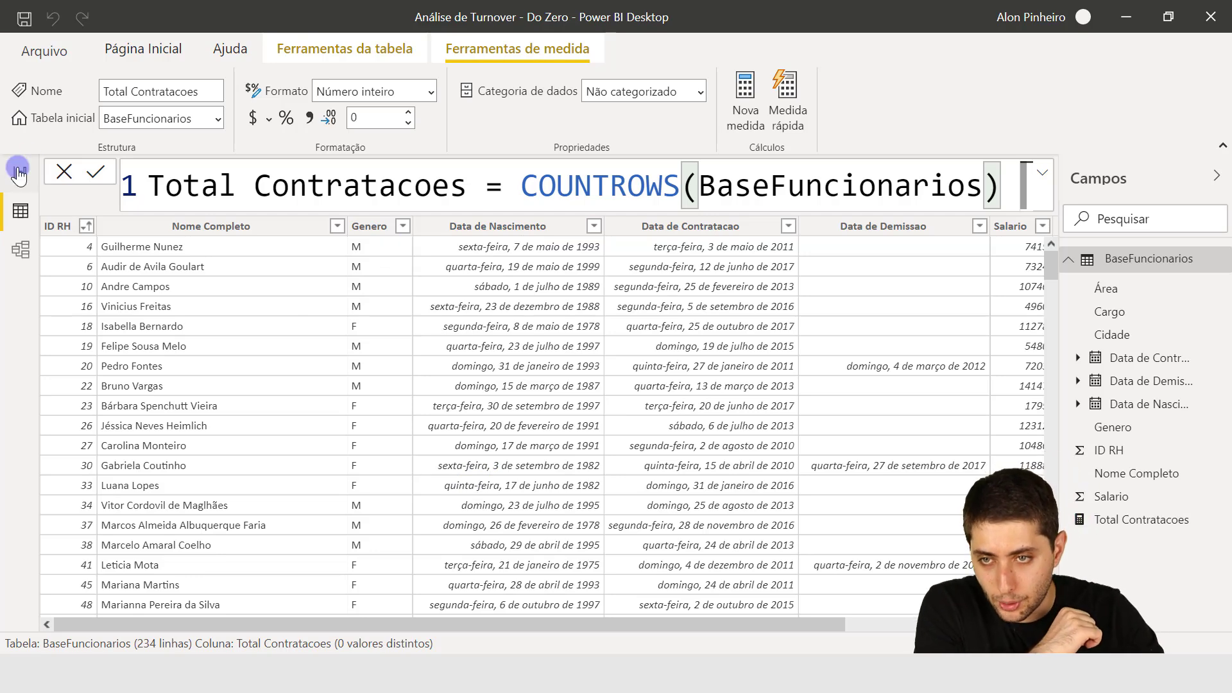
Step: Insert a card visual on the blank report page Página 1
{"action": "left_click", "coordinate": [19, 173]}
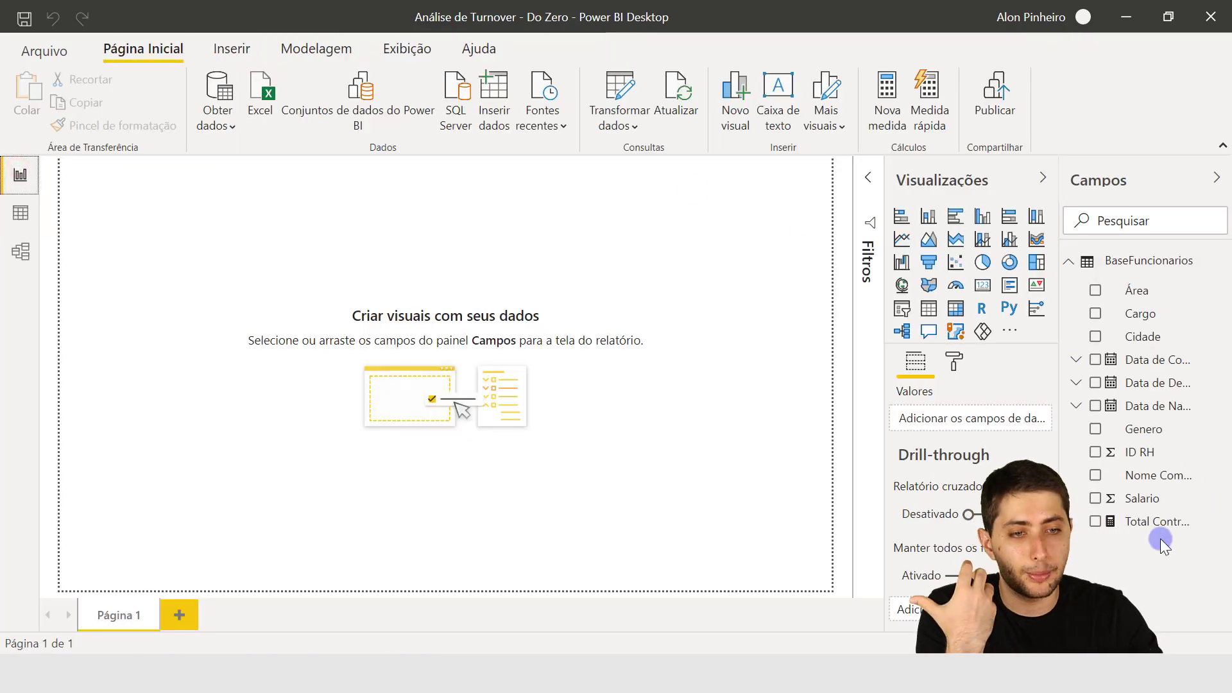
{"action": "left_click", "coordinate": [1162, 521]}
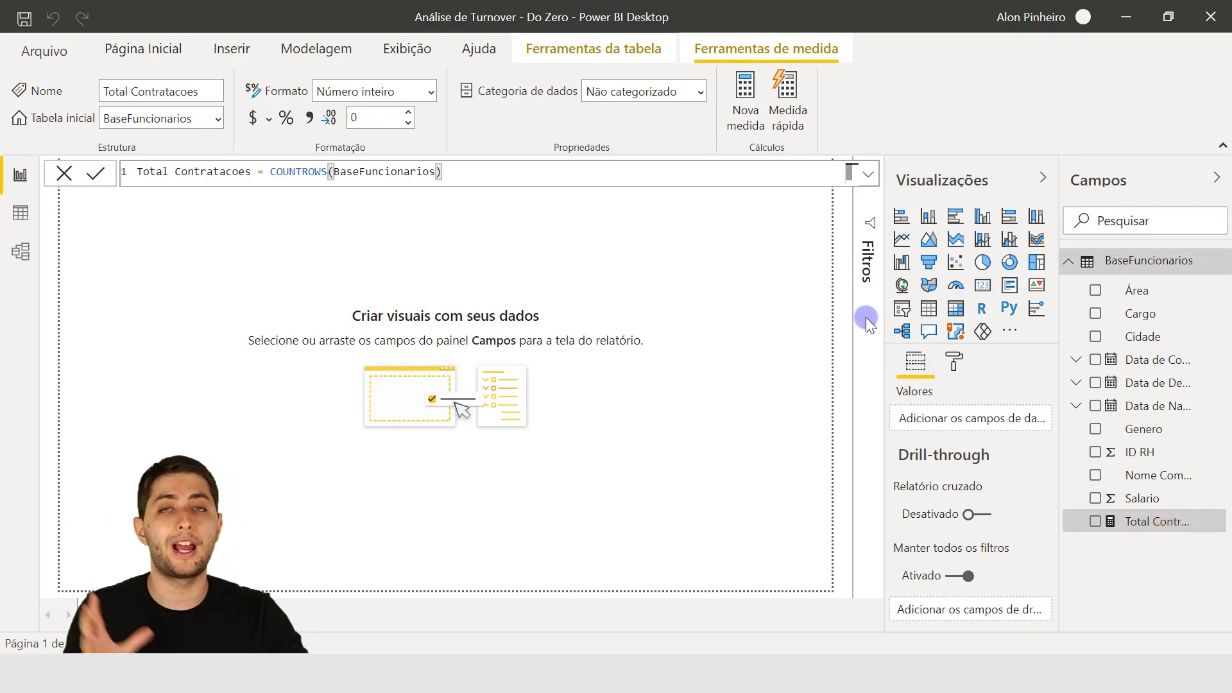
{"action": "left_click", "coordinate": [776, 360]}
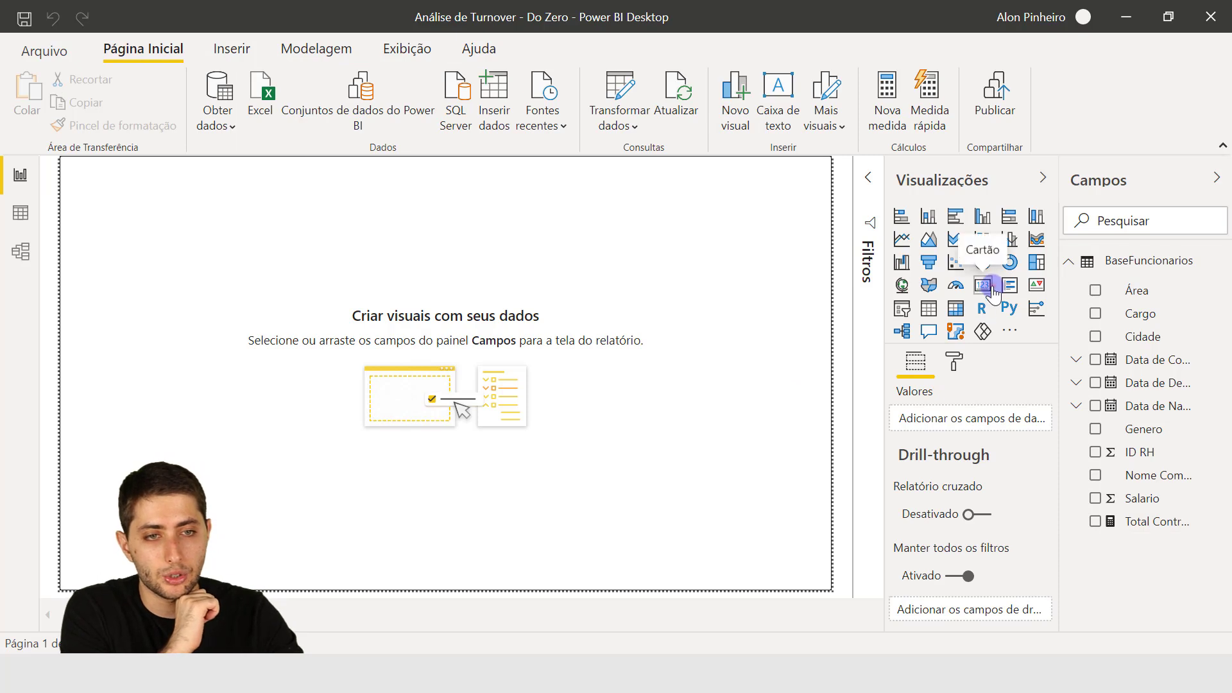
{"action": "left_click", "coordinate": [905, 313]}
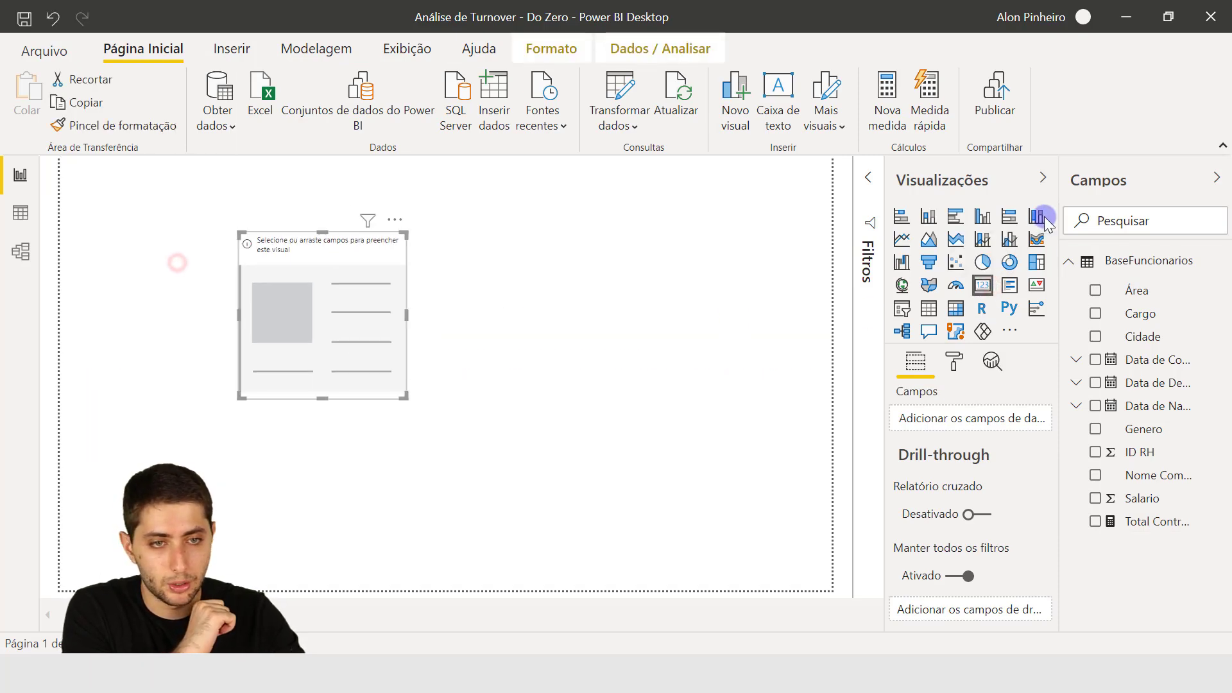
Step: Add the Total Contratacoes measure to the card's fields and enlarge the card slightly
{"action": "left_click", "coordinate": [1147, 522]}
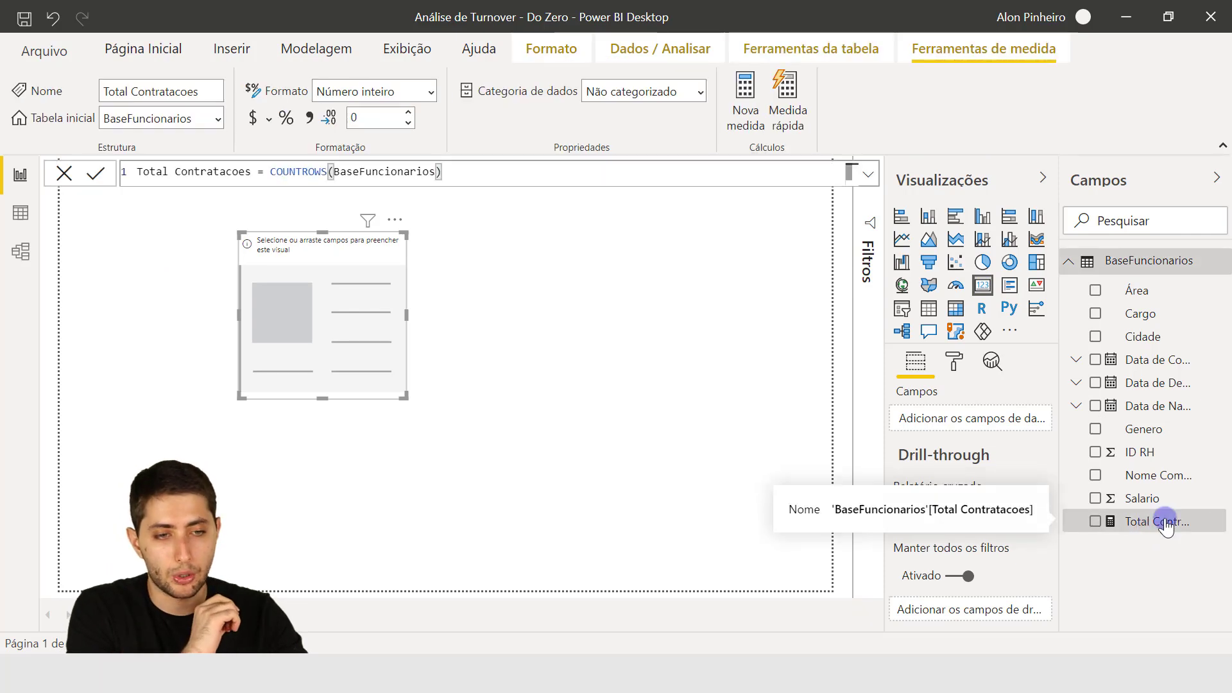
{"action": "left_click_drag", "start_coordinate": [1142, 525], "coordinate": [989, 418]}
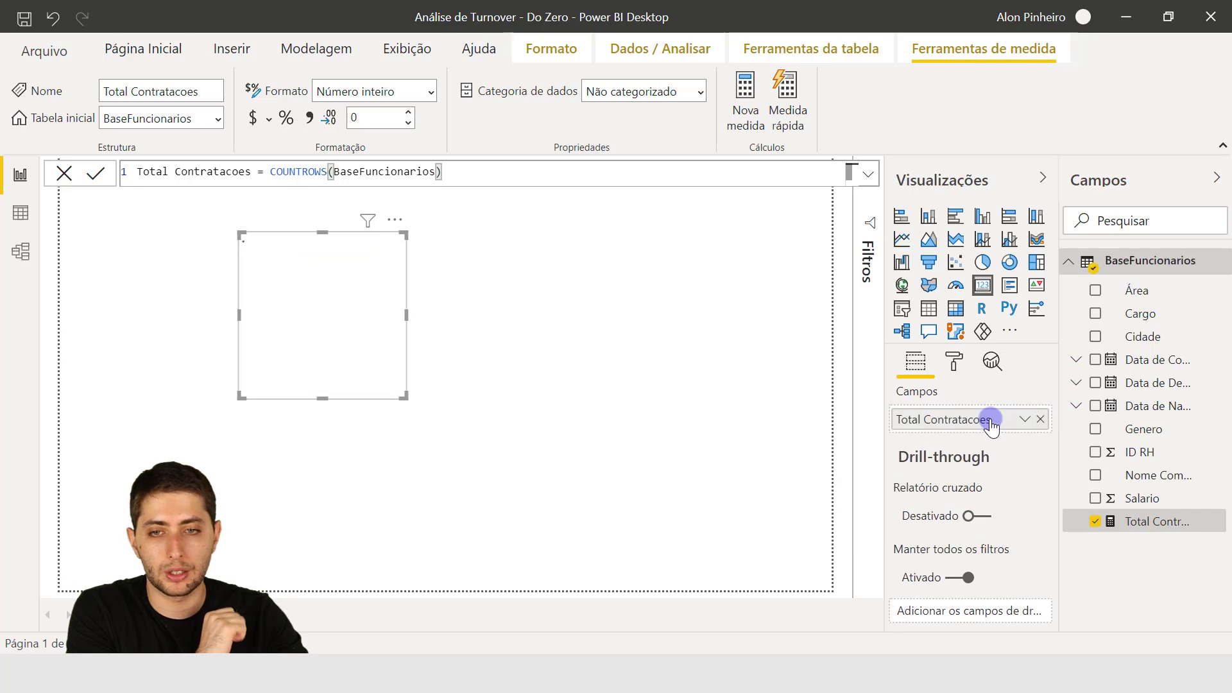
{"action": "left_click_drag", "start_coordinate": [407, 398], "coordinate": [434, 414]}
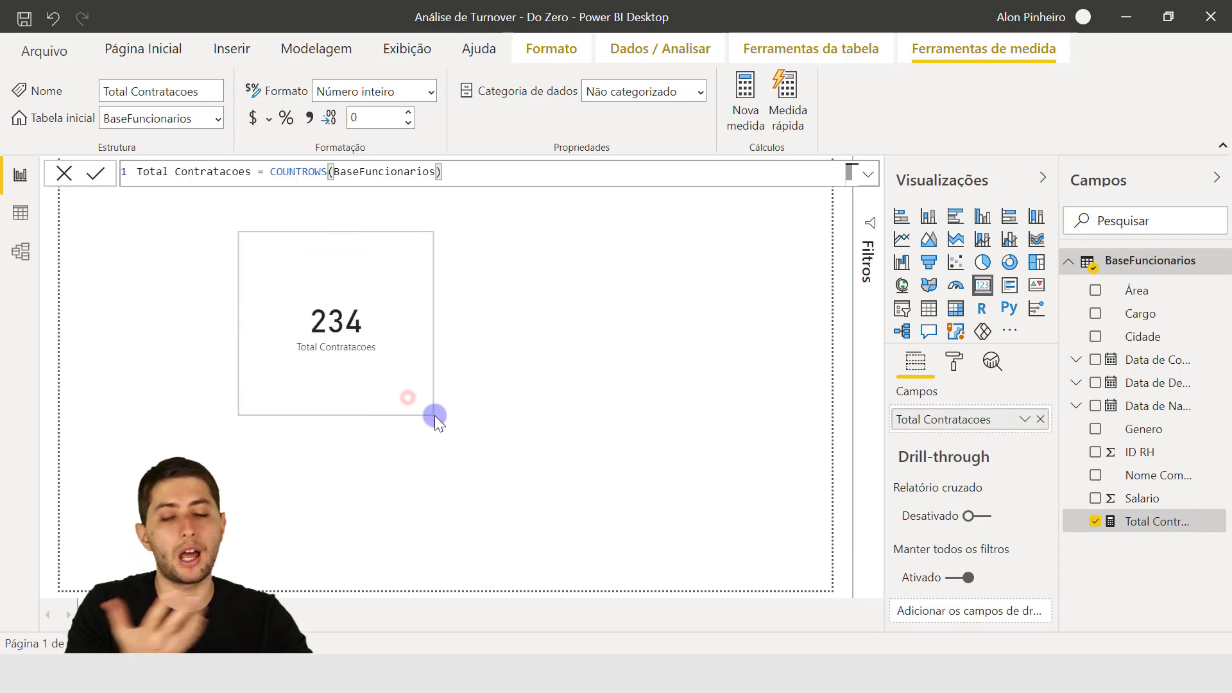
{"action": "mouse_move", "coordinate": [321, 323]}
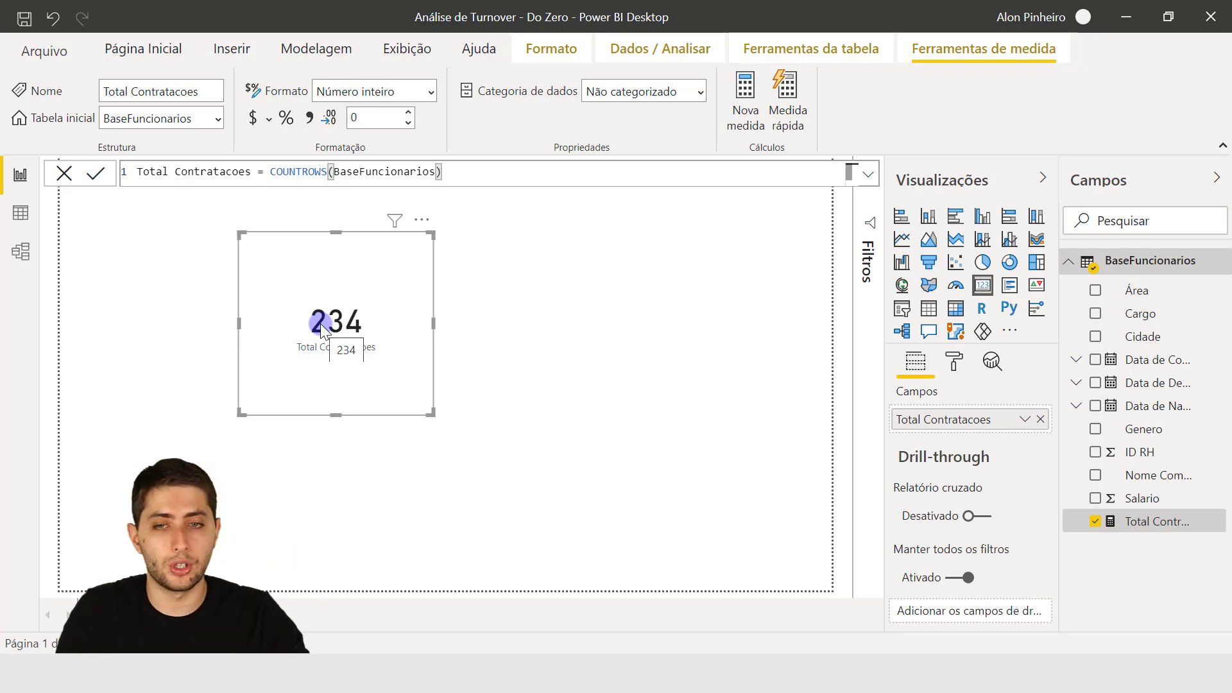
Step: Return to the table data and examine the Data de Demissao column for employees with a dismissal date
{"action": "left_click", "coordinate": [21, 212]}
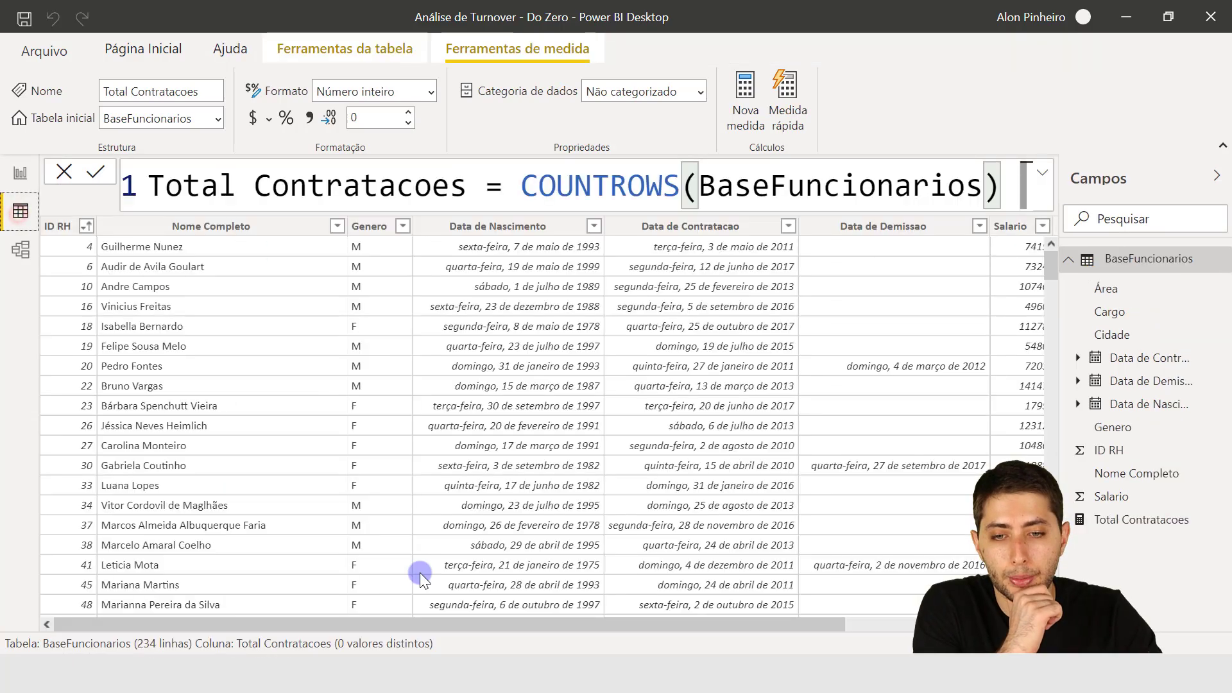
{"action": "left_click_drag", "start_coordinate": [434, 628], "coordinate": [622, 418]}
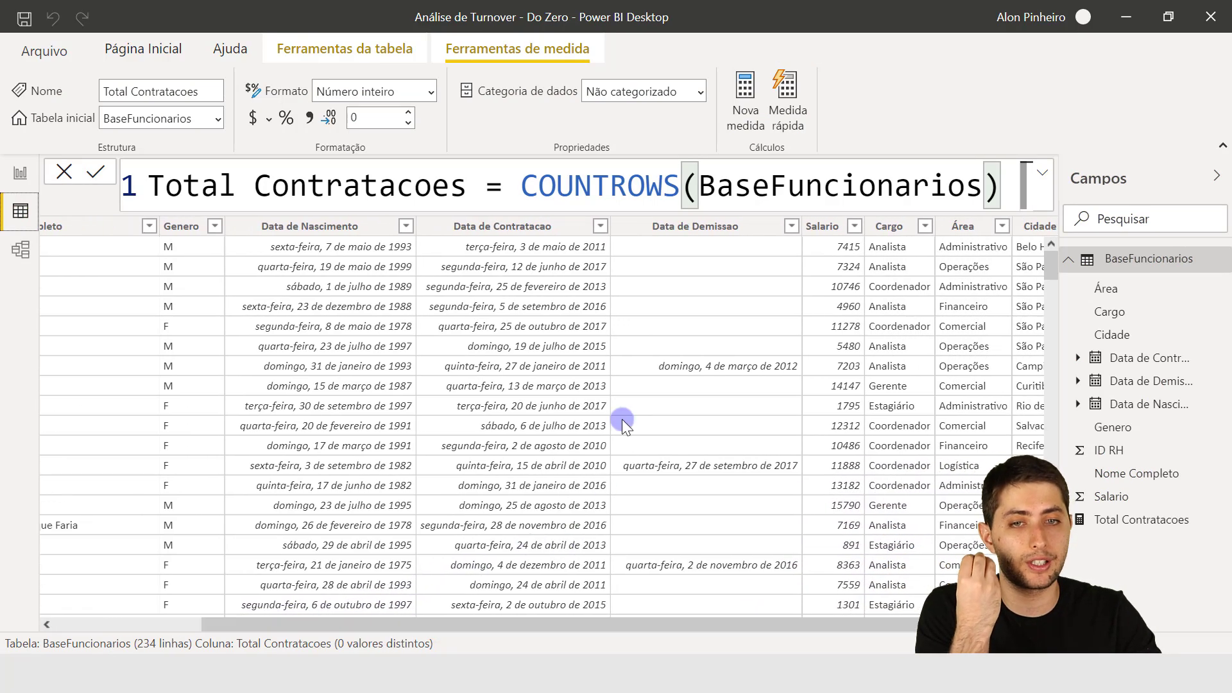
{"action": "left_click", "coordinate": [690, 228]}
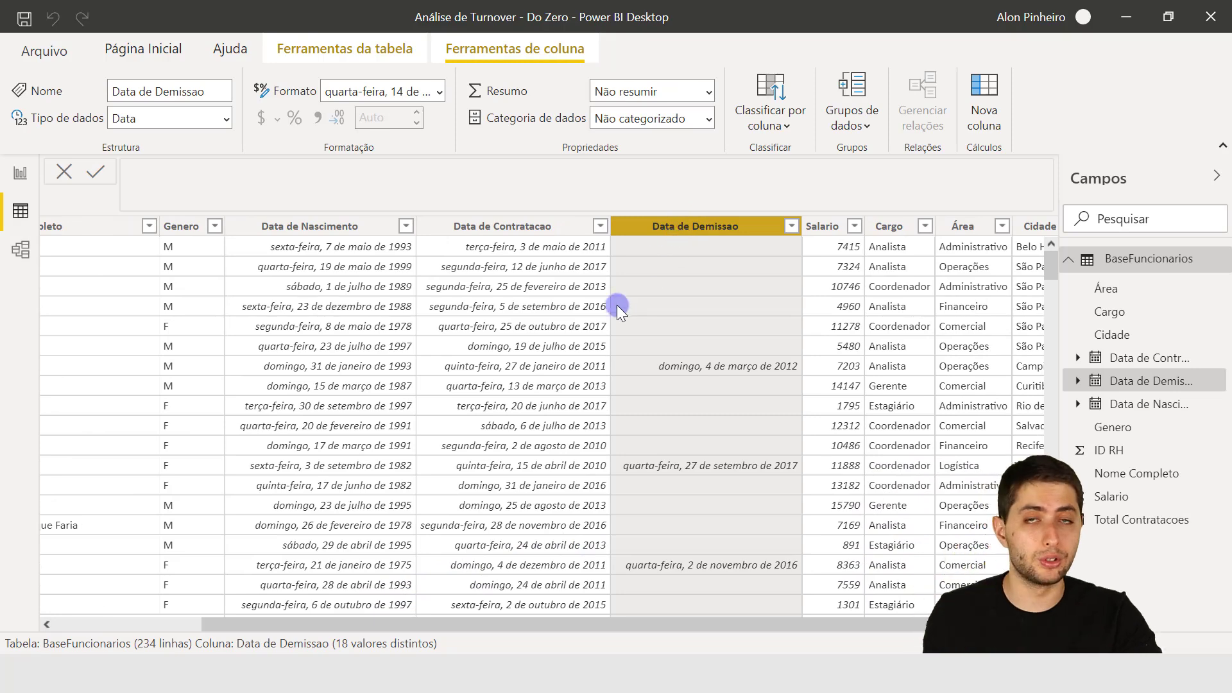
Step: Compare the blank cells with the filled dismissal dates in the Data de Demissao column of BaseFuncionarios
{"action": "left_click", "coordinate": [653, 240]}
{"action": "mouse_move", "coordinate": [706, 625]}
{"action": "left_mouse_down"}
{"action": "mouse_move", "coordinate": [555, 661]}
{"action": "mouse_move", "coordinate": [621, 630]}
{"action": "left_mouse_up"}
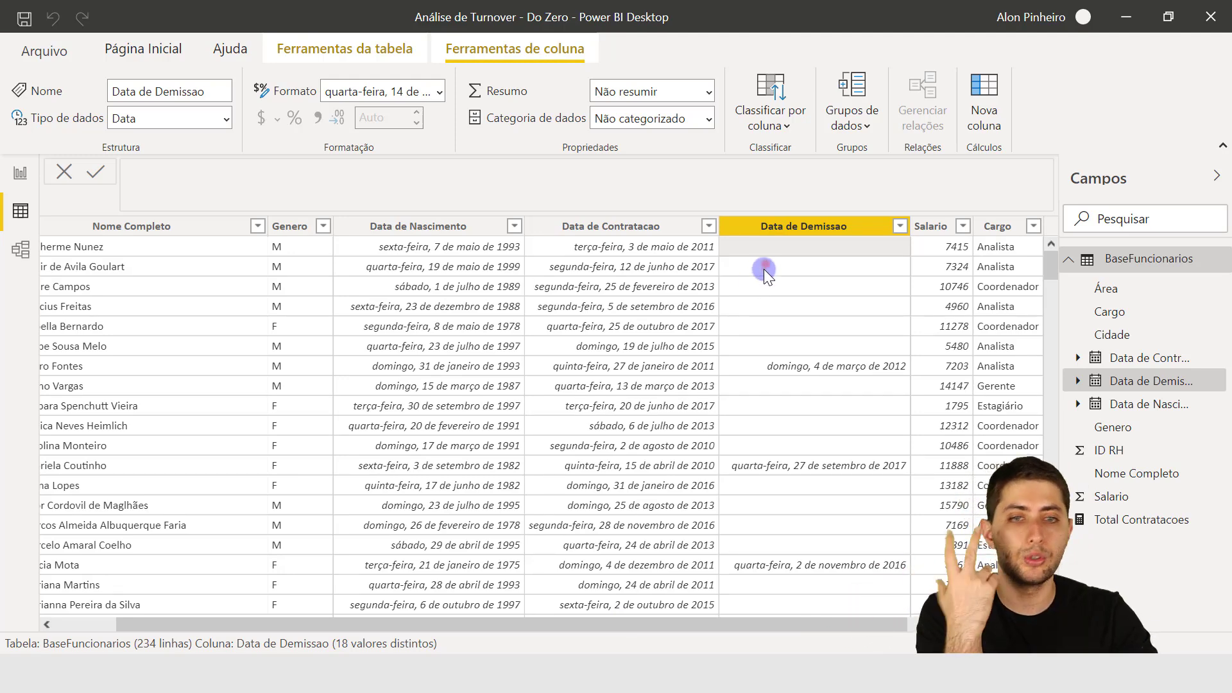
{"action": "left_click", "coordinate": [763, 269]}
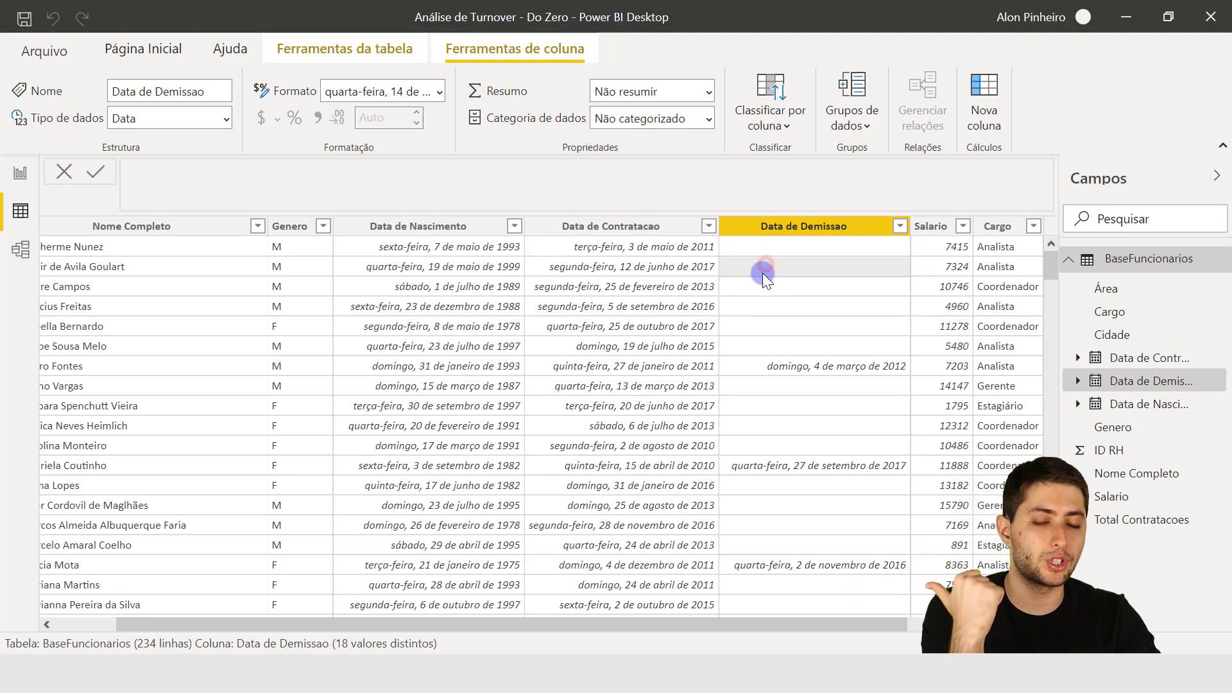
{"action": "left_click", "coordinate": [809, 364]}
{"action": "left_click_drag", "start_coordinate": [356, 618], "coordinate": [412, 591]}
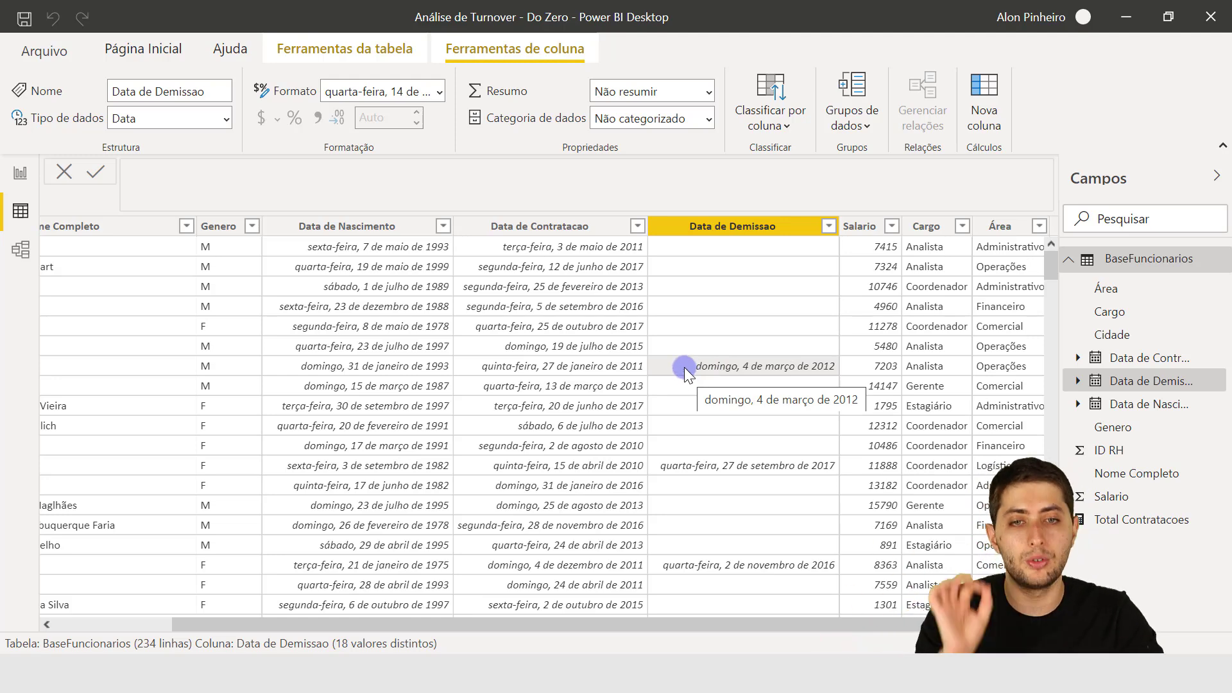
{"action": "left_click", "coordinate": [723, 236]}
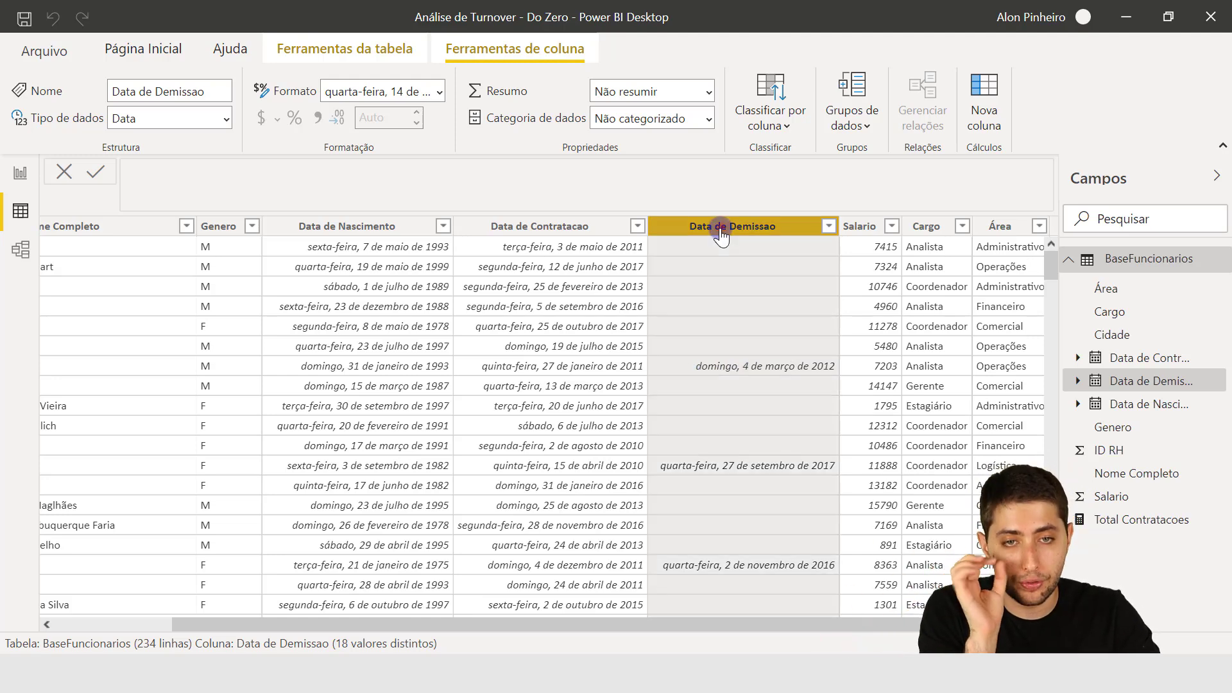
{"action": "left_click", "coordinate": [741, 364]}
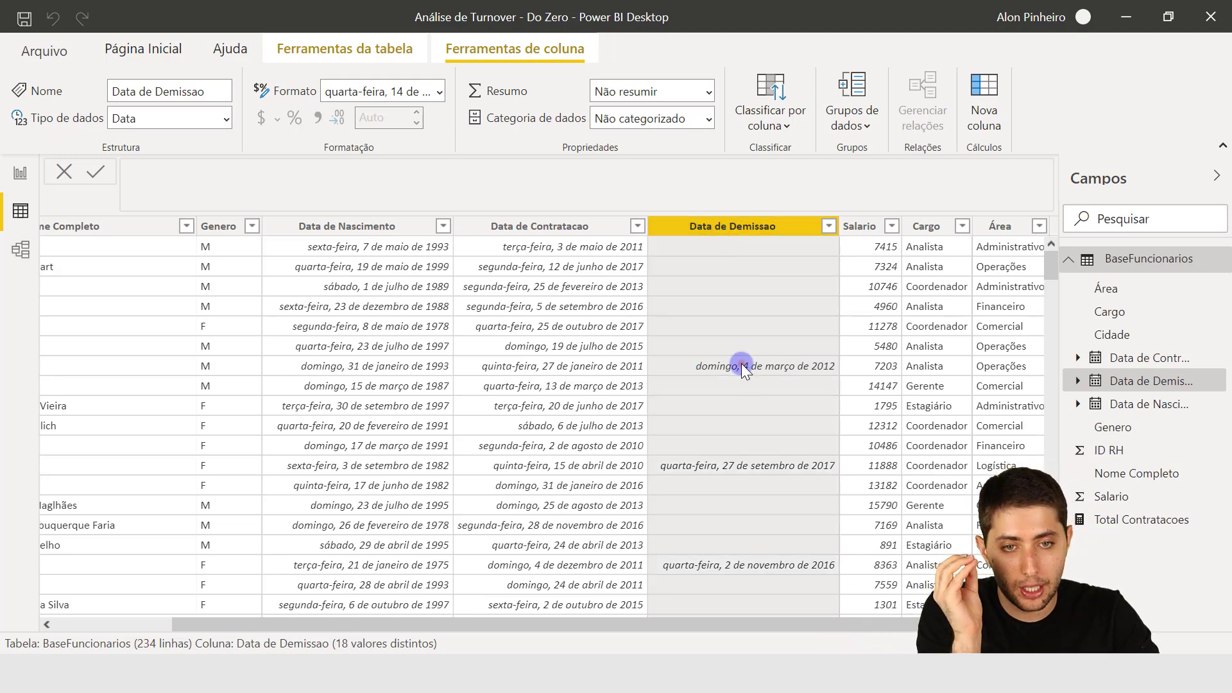
{"action": "left_click", "coordinate": [711, 469]}
{"action": "left_click", "coordinate": [730, 562]}
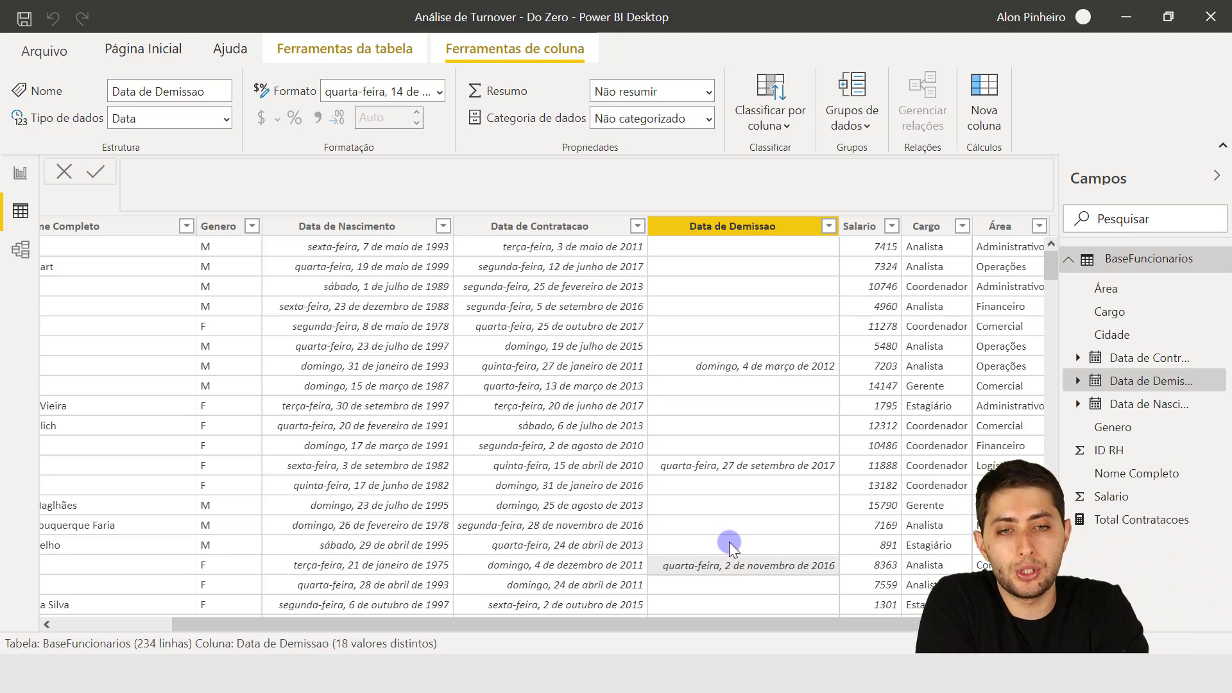
Step: Create a new measure in BaseFuncionarios named Total Demissoes and begin its formula with CALCULATE, continuing on a new line
{"action": "right_click", "coordinate": [552, 395]}
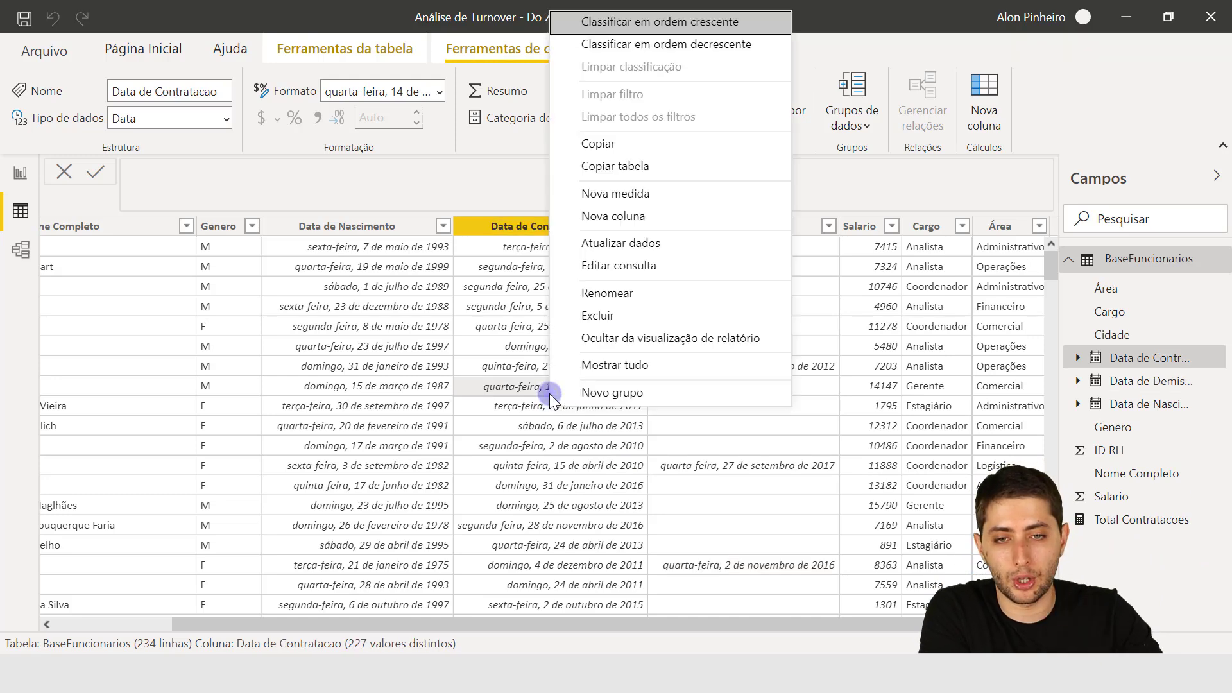
{"action": "left_click", "coordinate": [620, 196]}
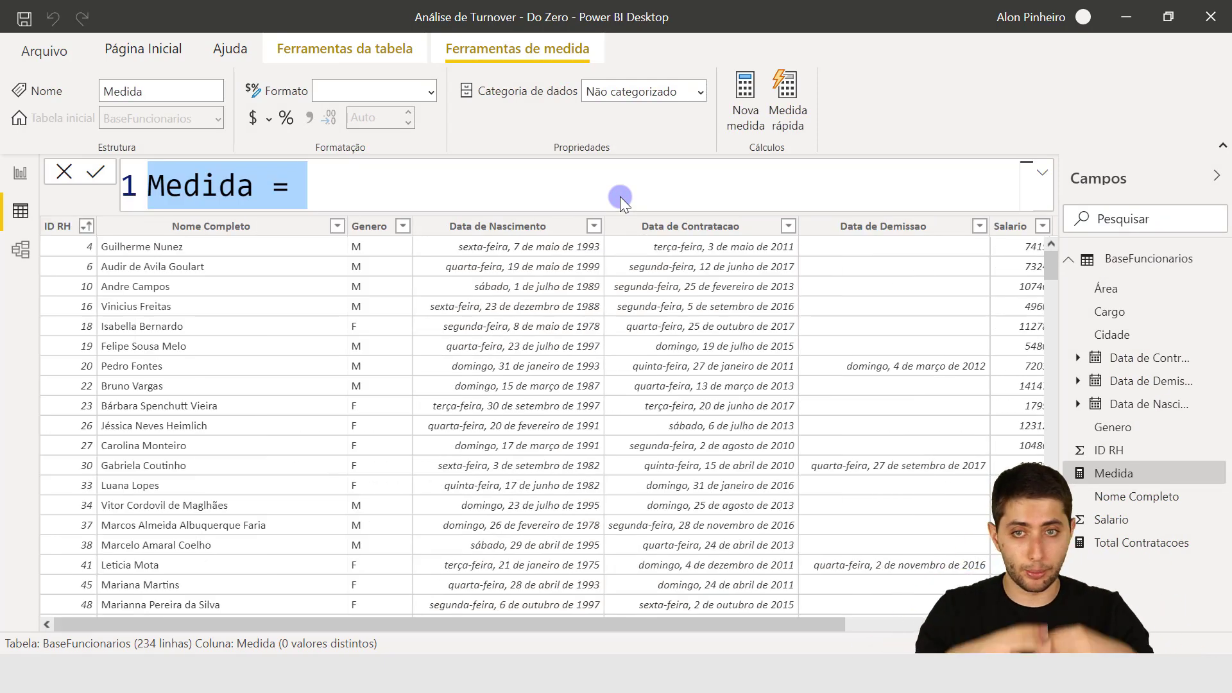
{"action": "type", "text": "T"}
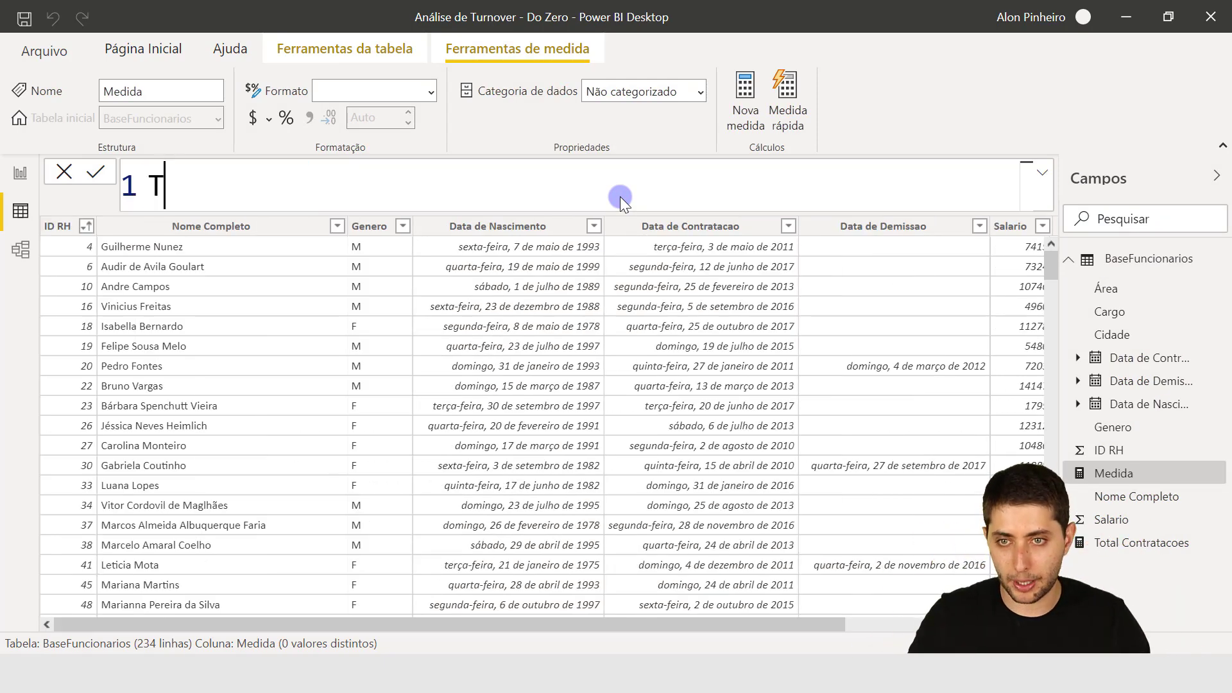
{"action": "type", "text": "otal Demissoes ="}
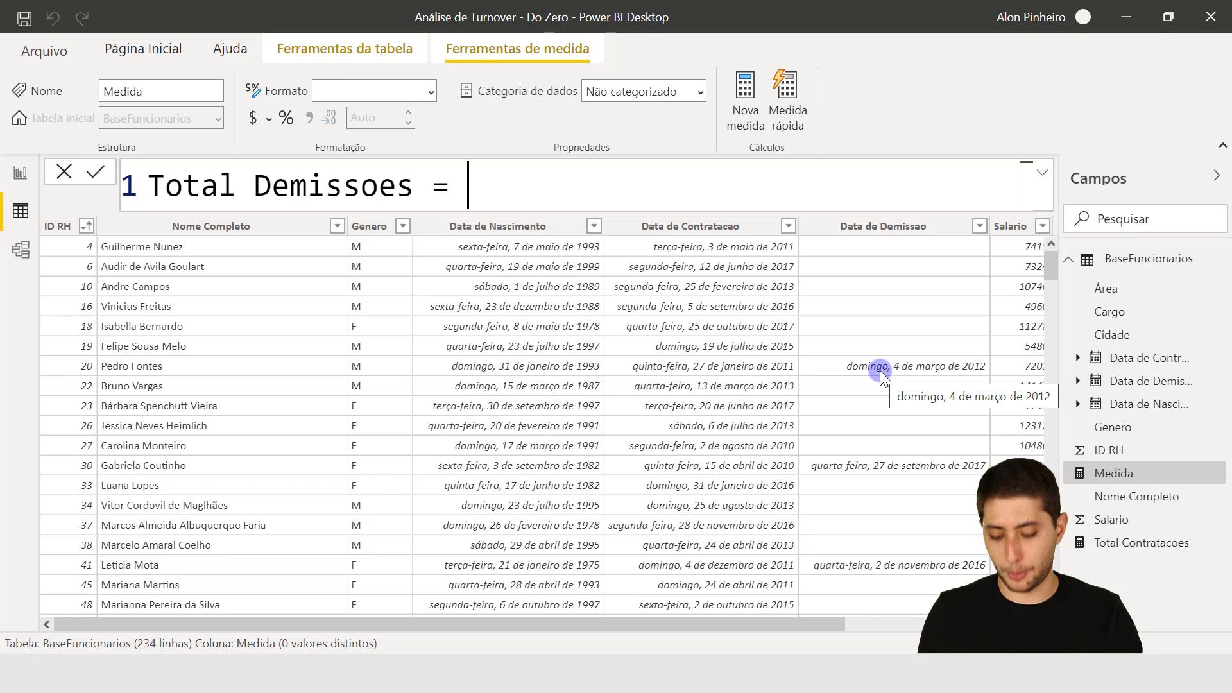
{"action": "type", "text": "calcul"}
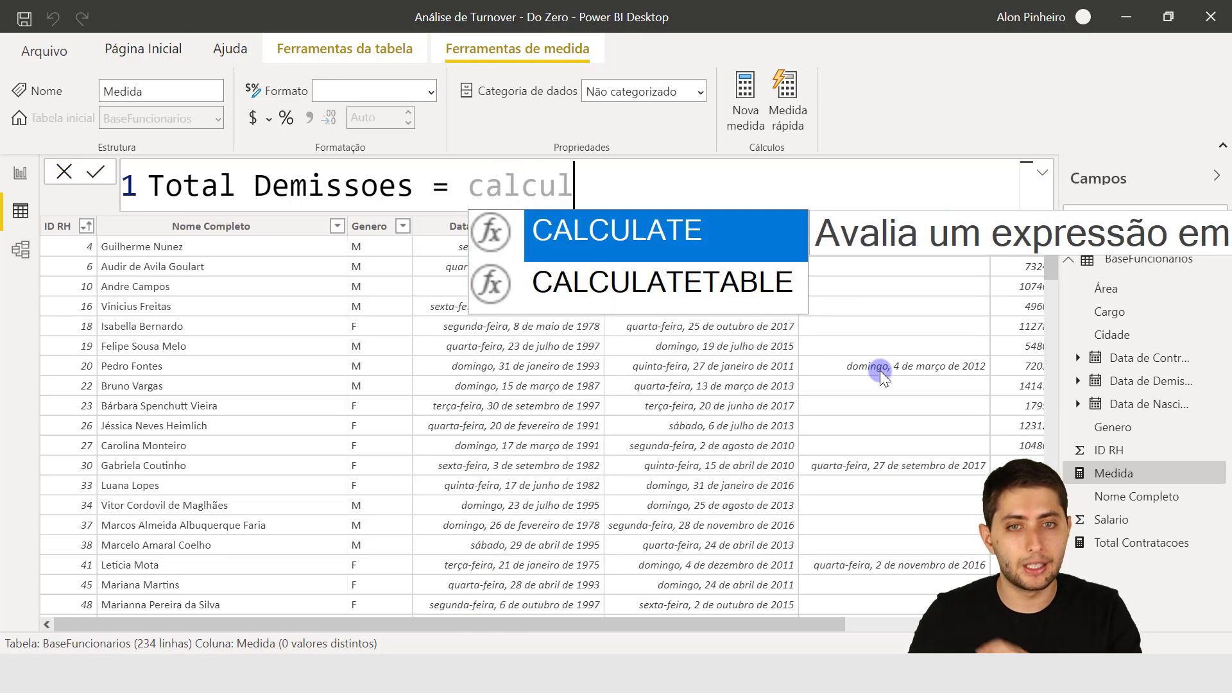
{"action": "key", "text": "Tab"}
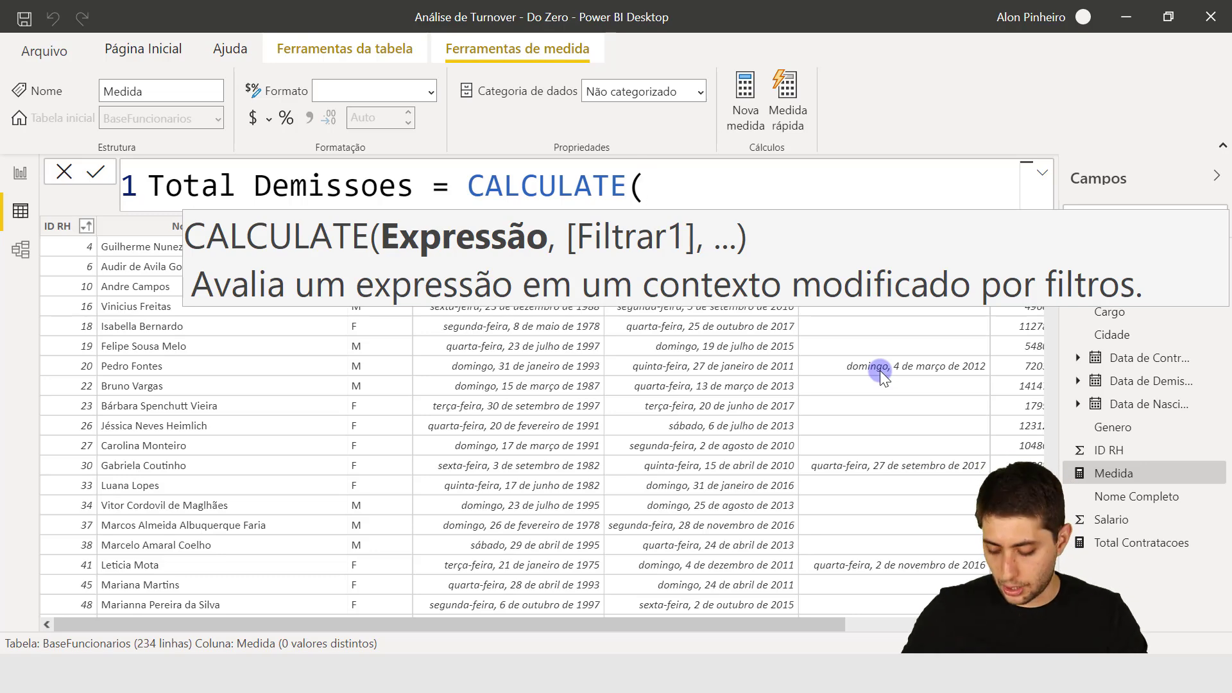
{"action": "key", "text": "shift+Return"}
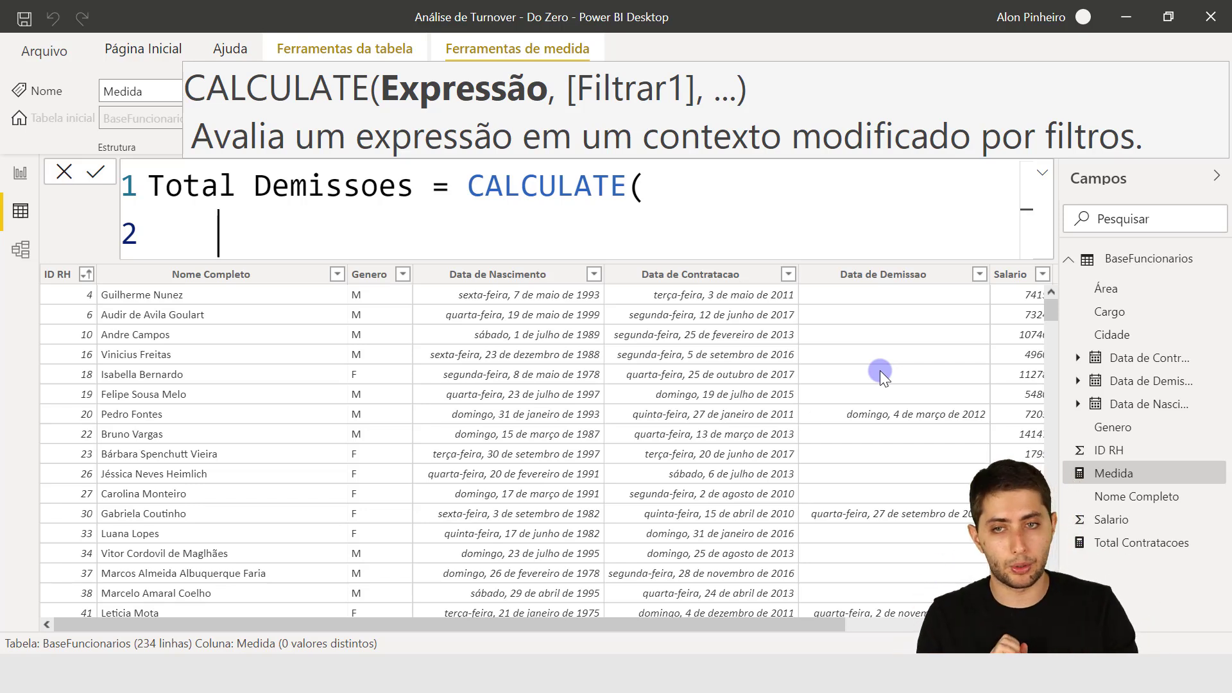
Step: Enter COUNTROWS(BaseFuncionarios) as the expression argument of CALCULATE, followed by a comma
{"action": "type", "text": "counto"}
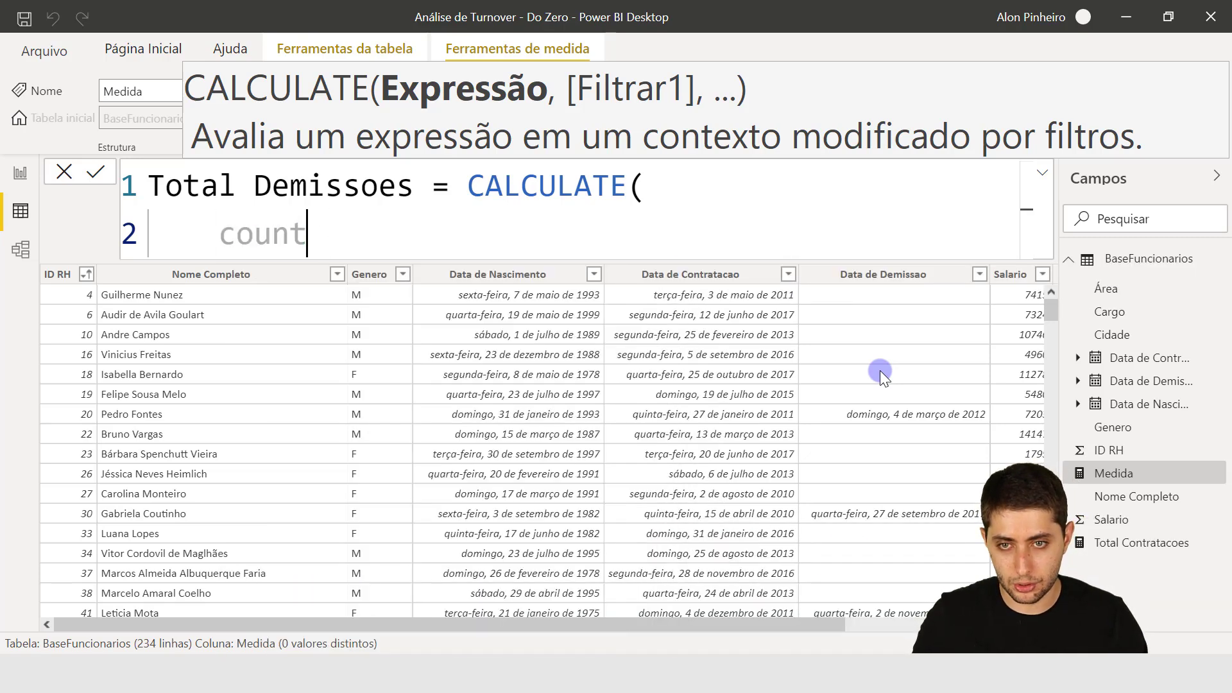
{"action": "key", "text": "BackSpace"}
{"action": "type", "text": "ro"}
{"action": "key", "text": "Tab"}
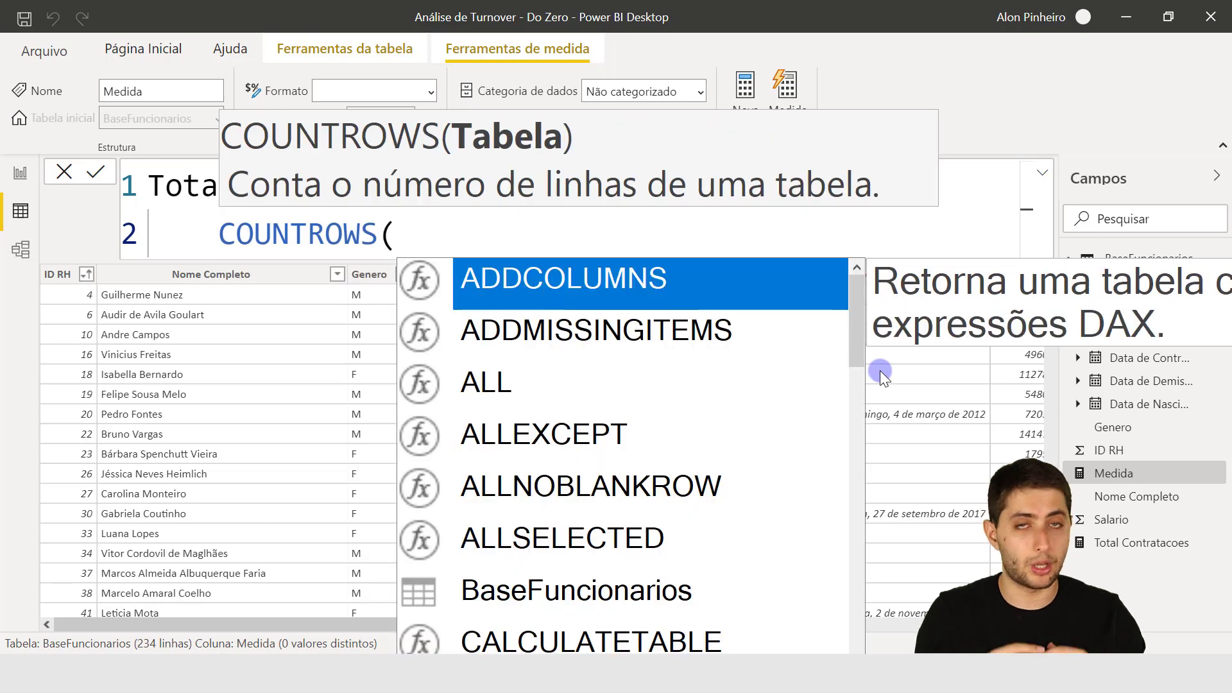
{"action": "type", "text": "basefun"}
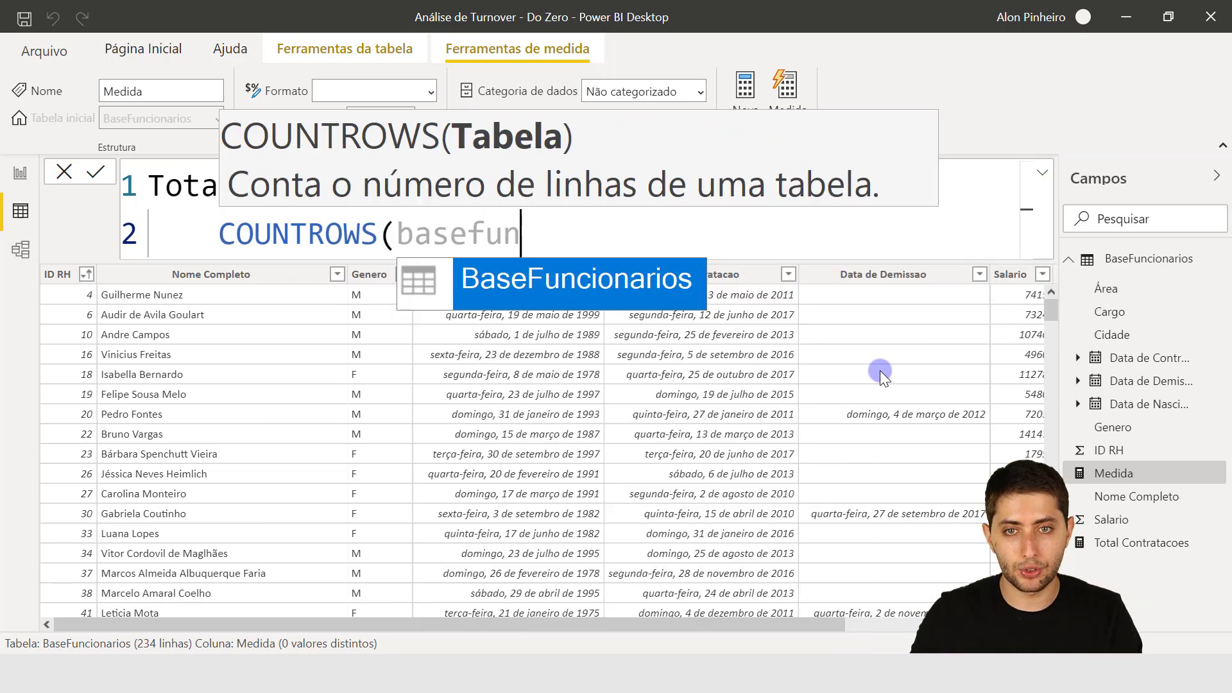
{"action": "key", "text": "Tab"}
{"action": "type", "text": ")"}
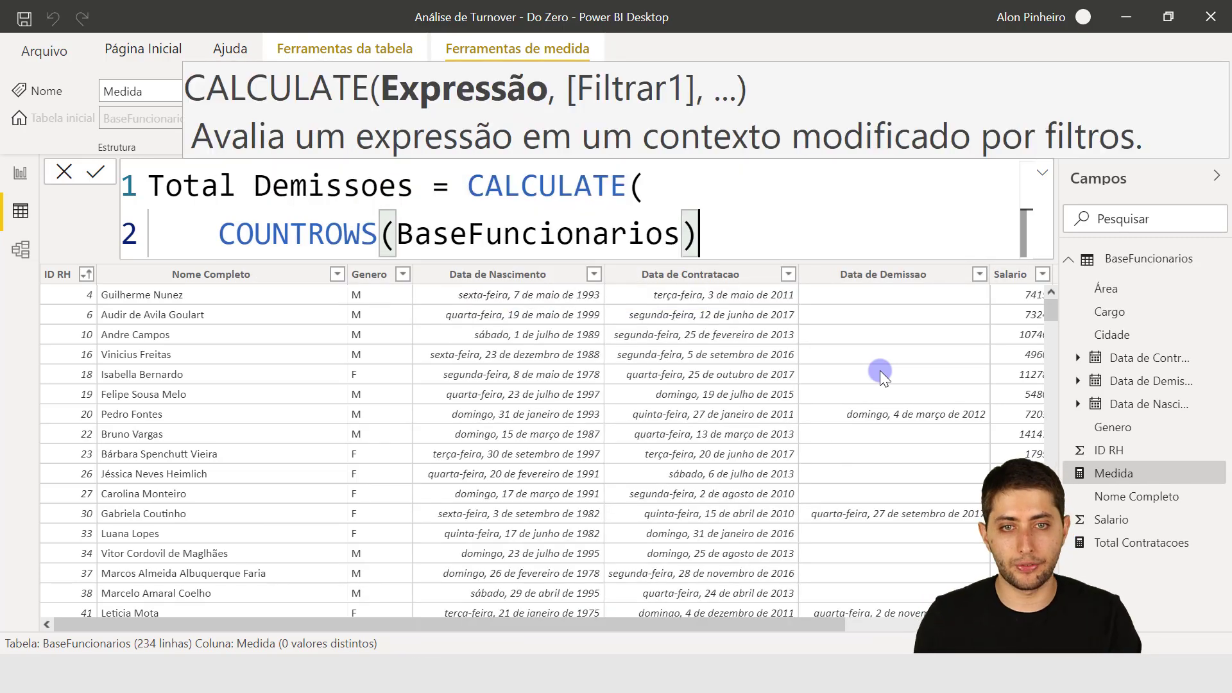
{"action": "type", "text": ","}
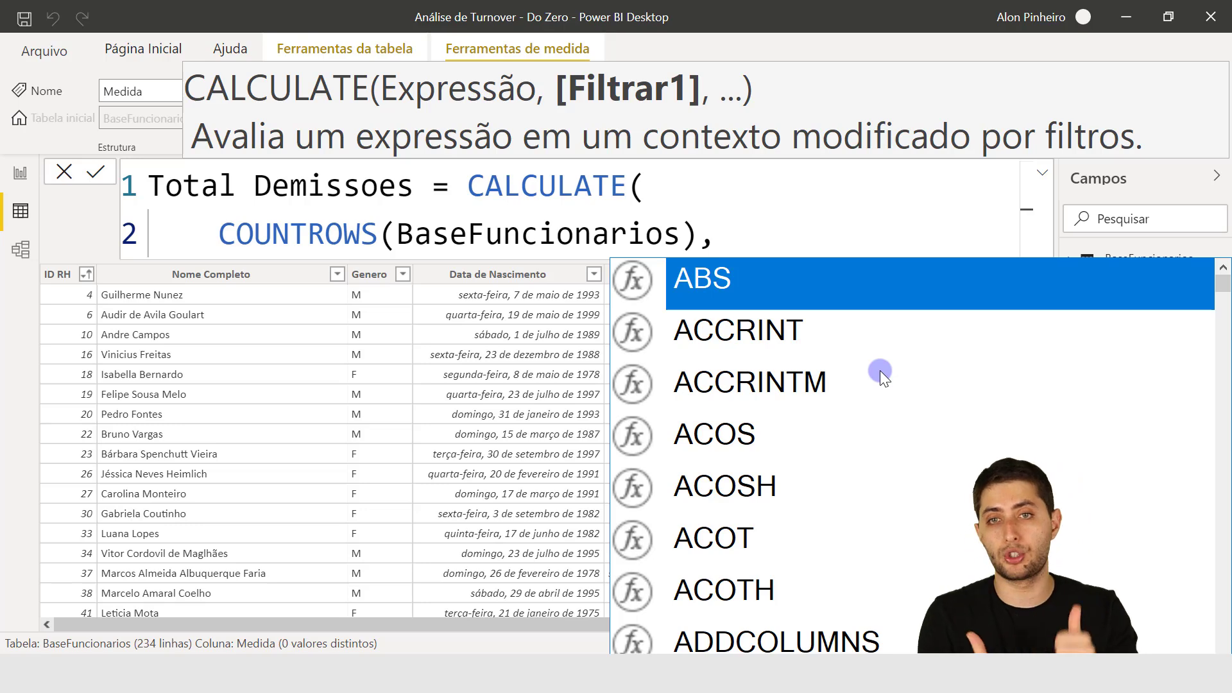
{"action": "key", "text": "shift+Home"}
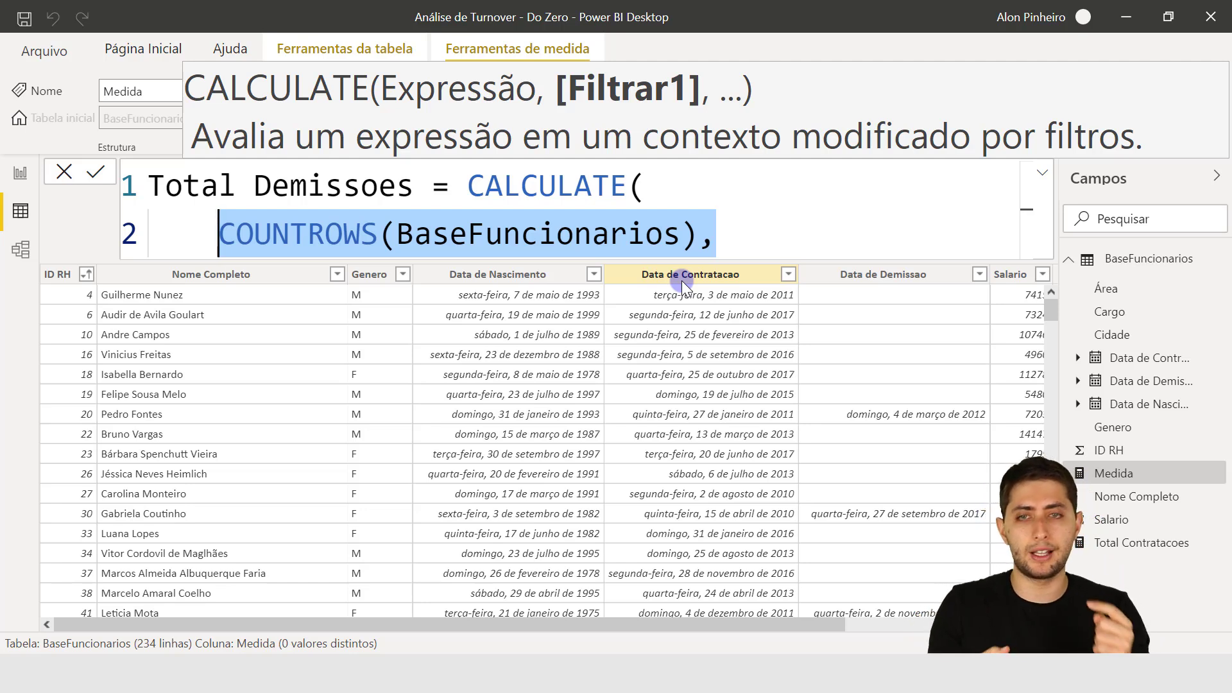
{"action": "key", "text": "End"}
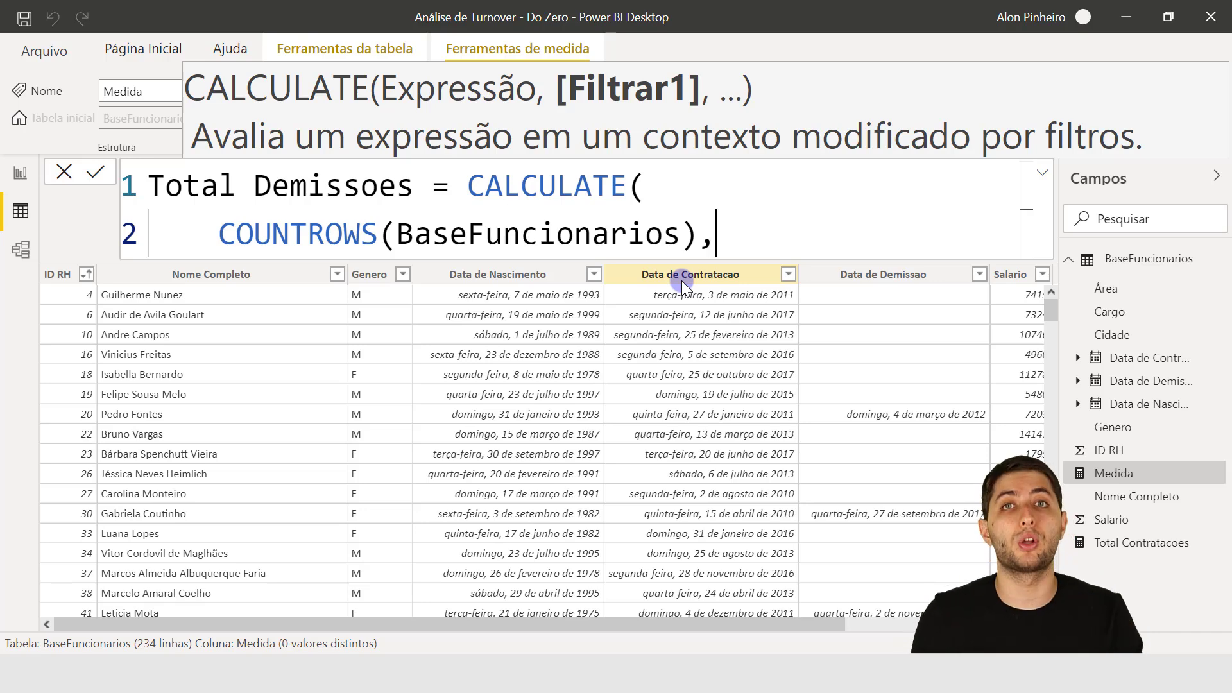
Step: Begin the filter argument on a new line with the column BaseFuncionarios[Data de Demissao]
{"action": "key", "text": "shift+Return"}
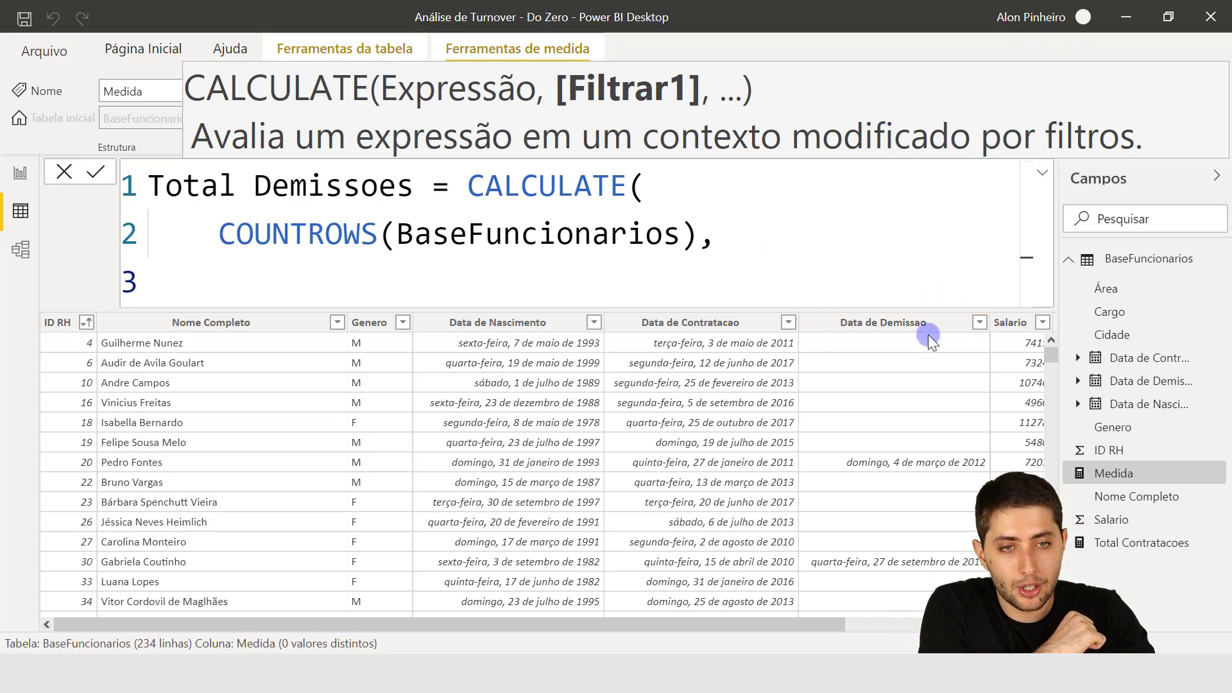
{"action": "type", "text": "data de"}
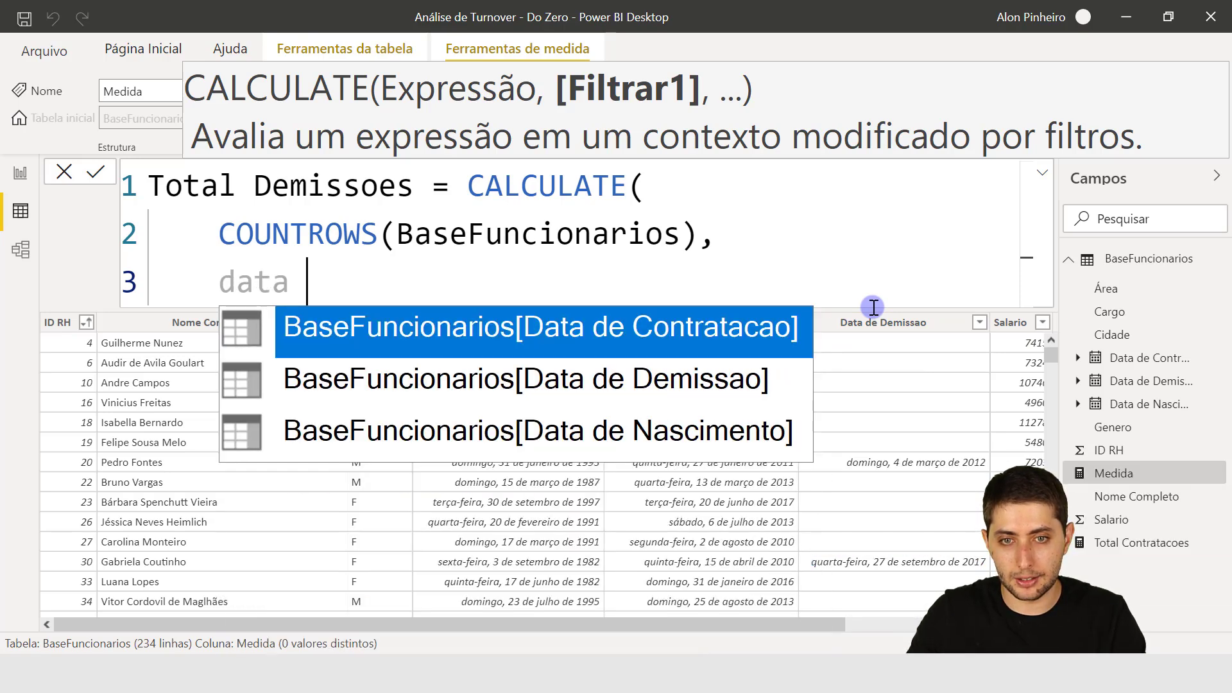
{"action": "key", "text": "Down"}
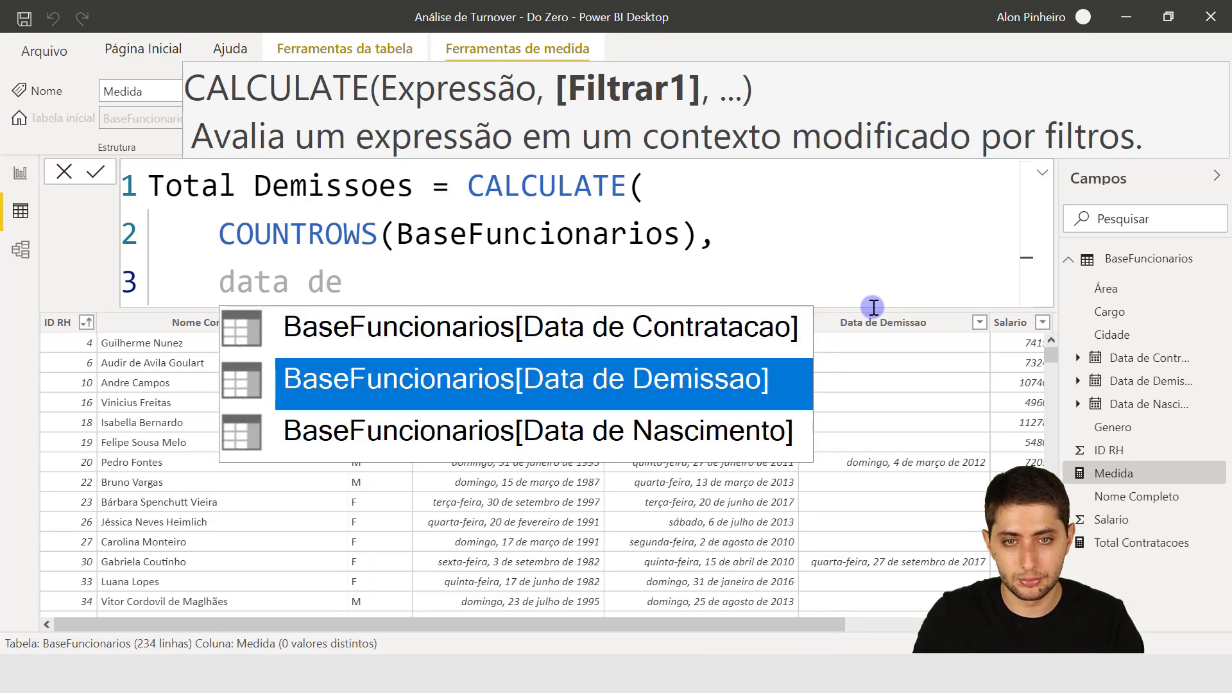
{"action": "key", "text": "Tab"}
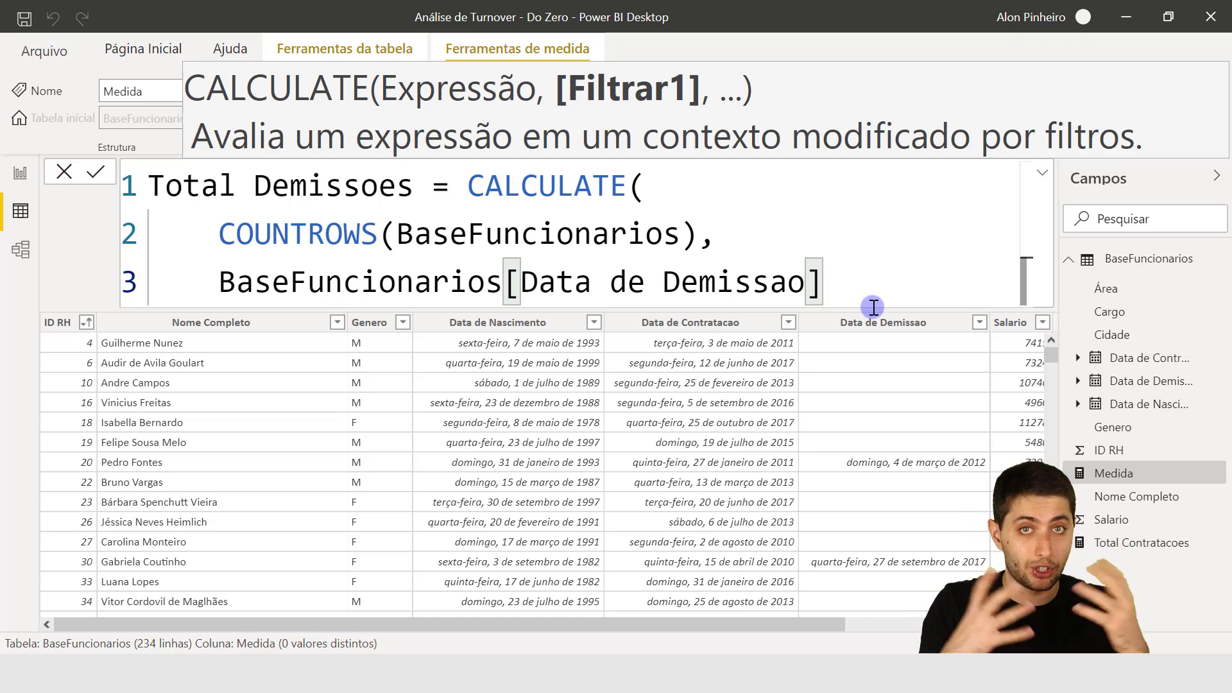
{"action": "type", "text": "="}
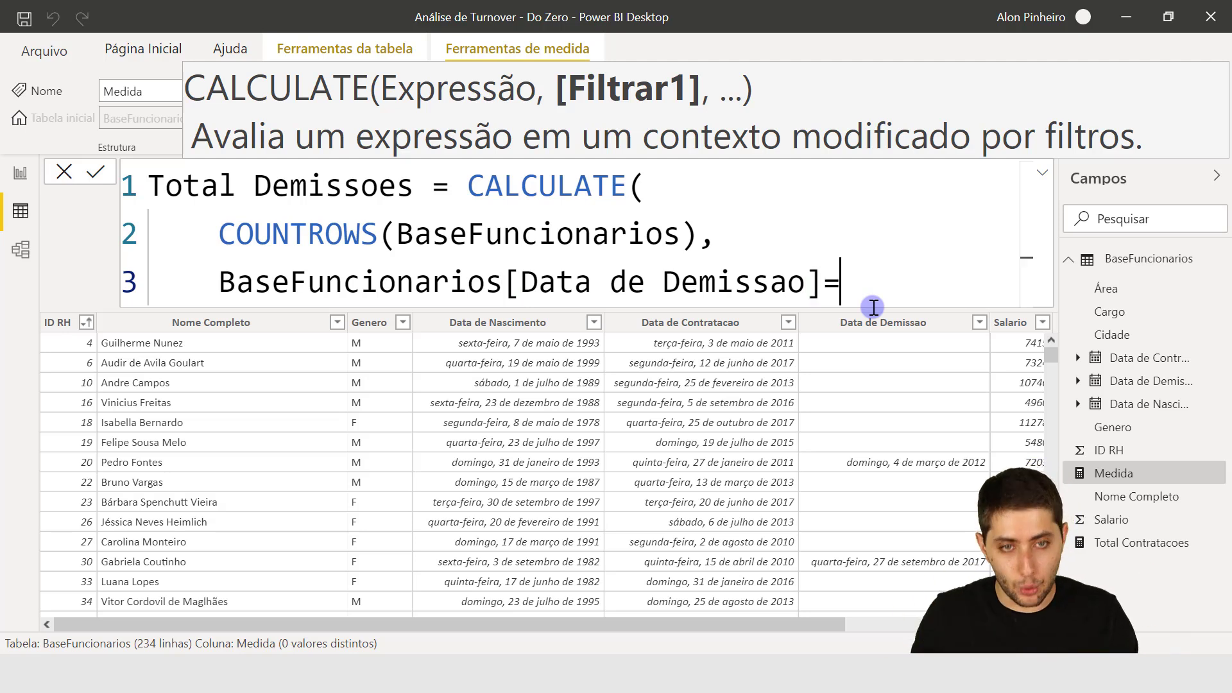
{"action": "type", "text": "\"pree"}
{"action": "key", "text": "BackSpace"}
{"action": "key", "text": "BackSpace"}
{"action": "key", "text": "BackSpace"}
{"action": "key", "text": "BackSpace"}
{"action": "key", "text": "BackSpace"}
{"action": "key", "text": "BackSpace"}
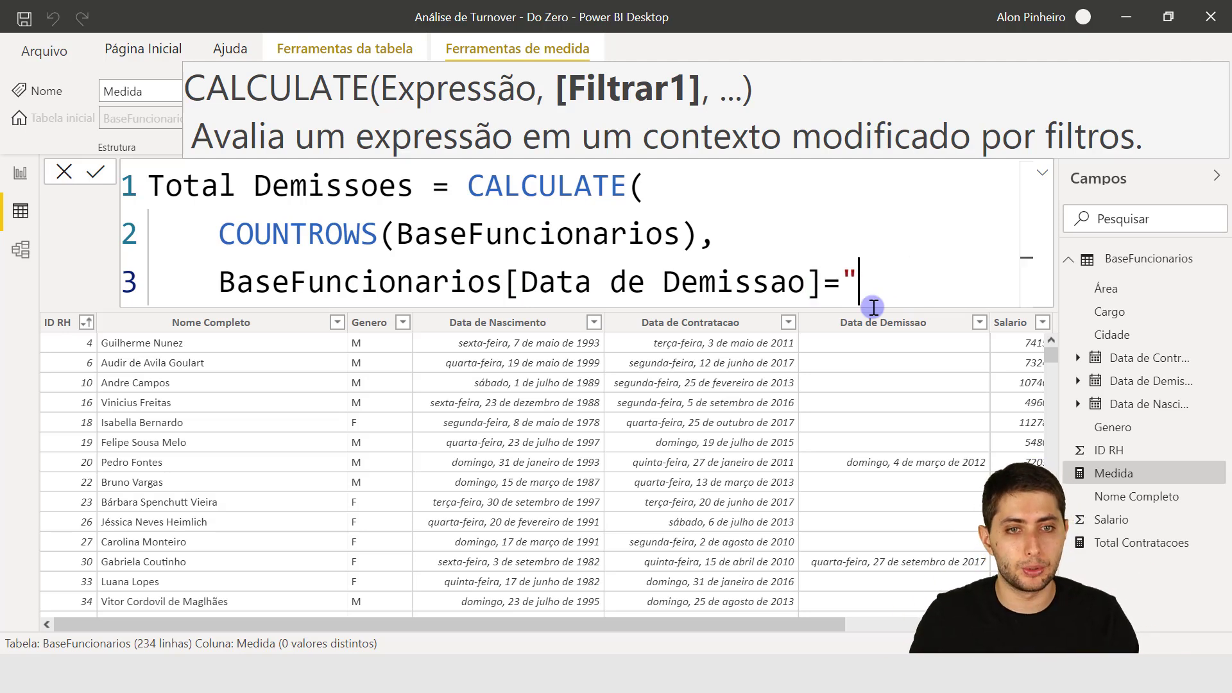
Step: Complete the filter condition as <>BLANK() and close the CALCULATE function with a parenthesis on its own line
{"action": "type", "text": "<>"}
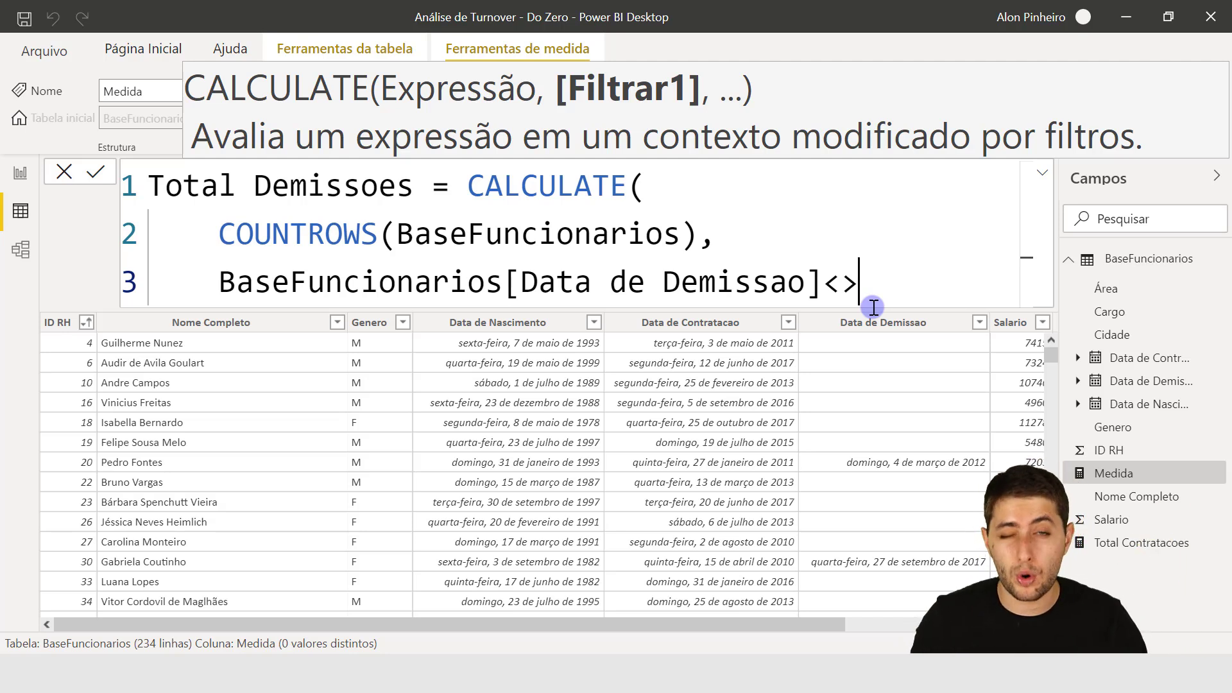
{"action": "type", "text": "\"\""}
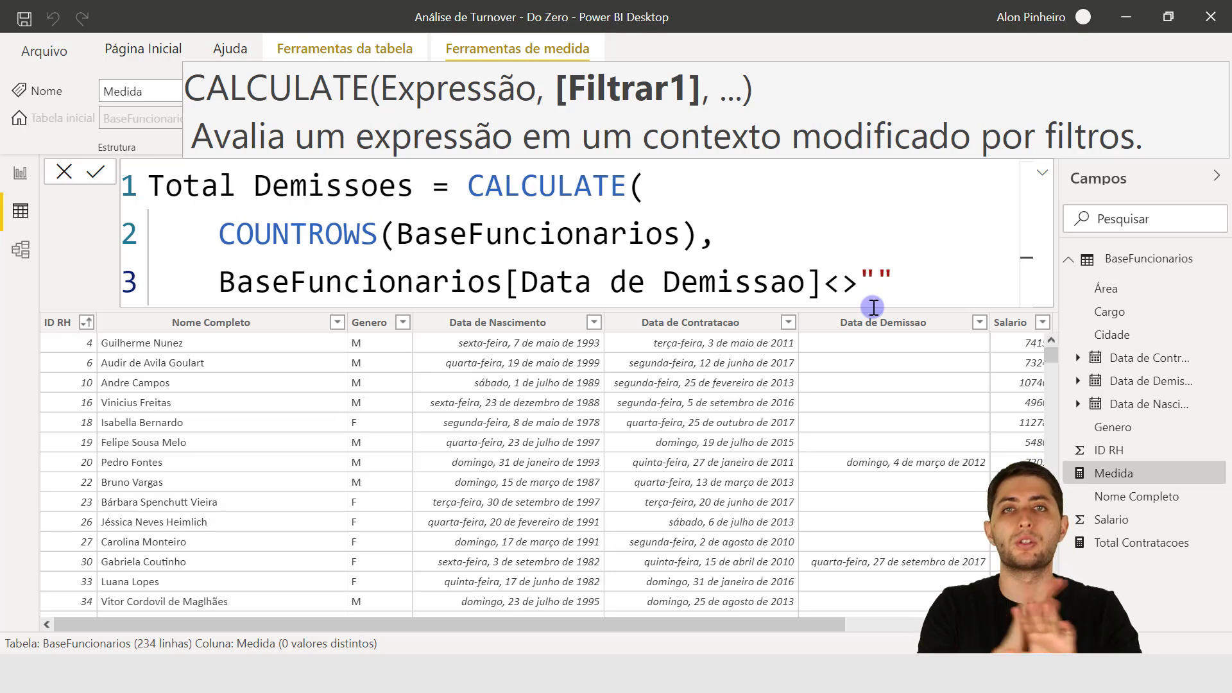
{"action": "key", "text": "BackSpace"}
{"action": "key", "text": "BackSpace"}
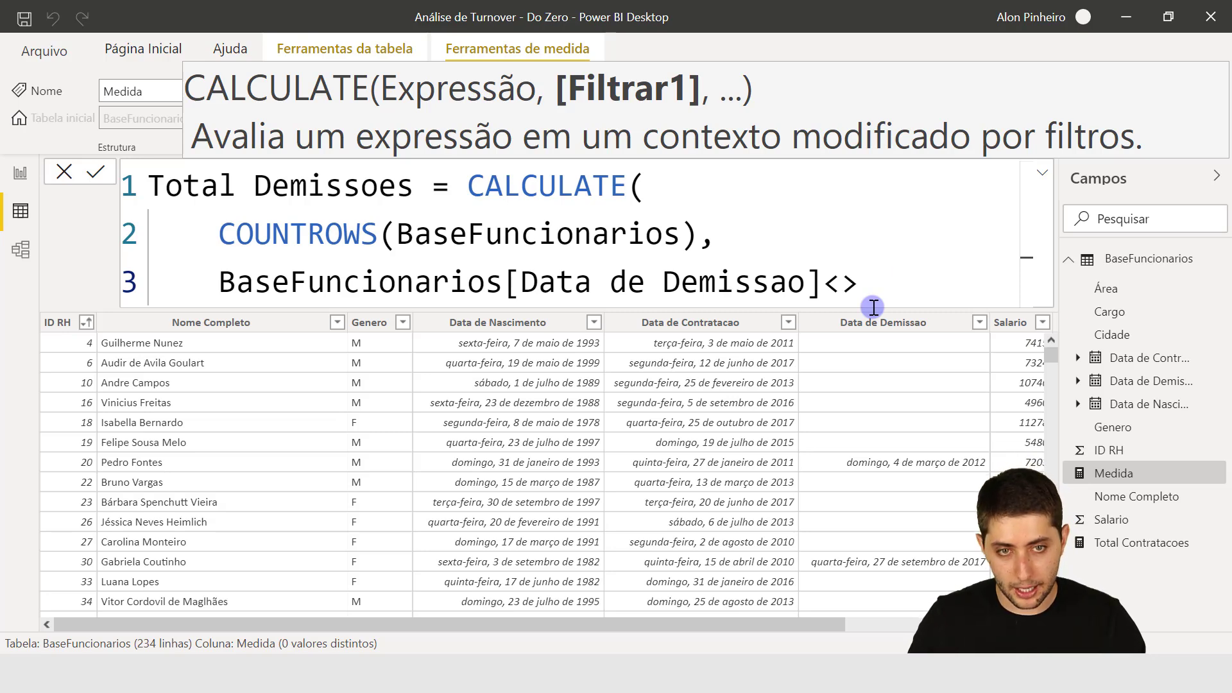
{"action": "type", "text": "blank"}
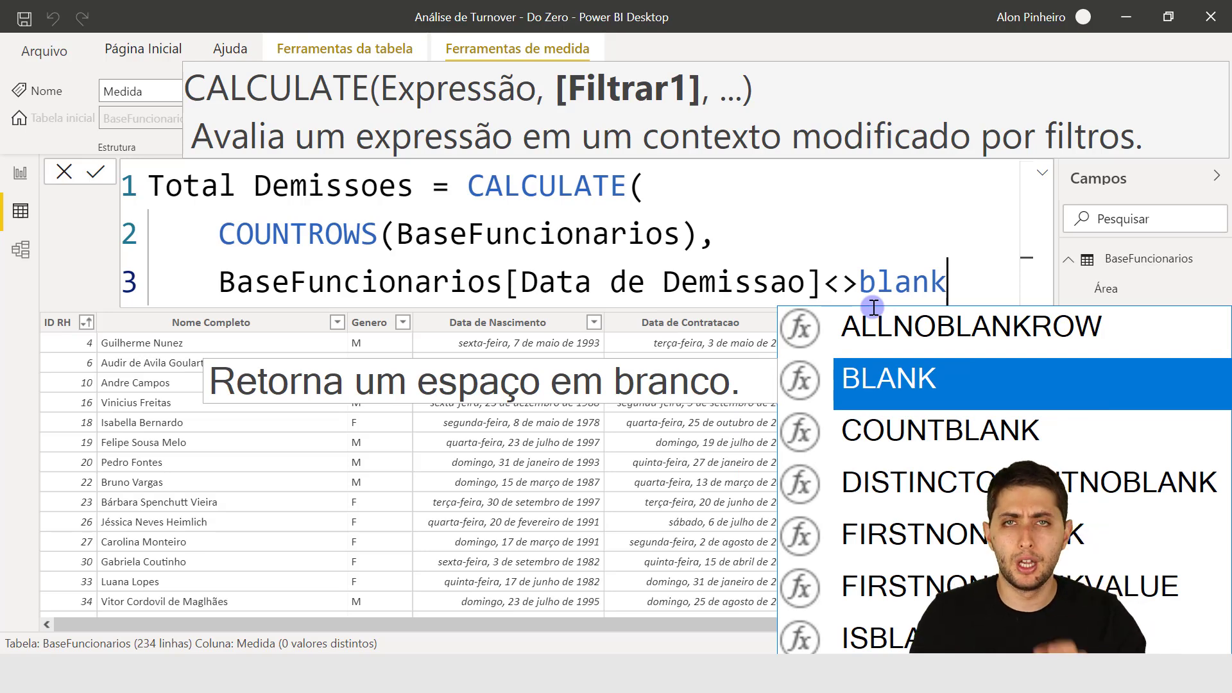
{"action": "key", "text": "Tab"}
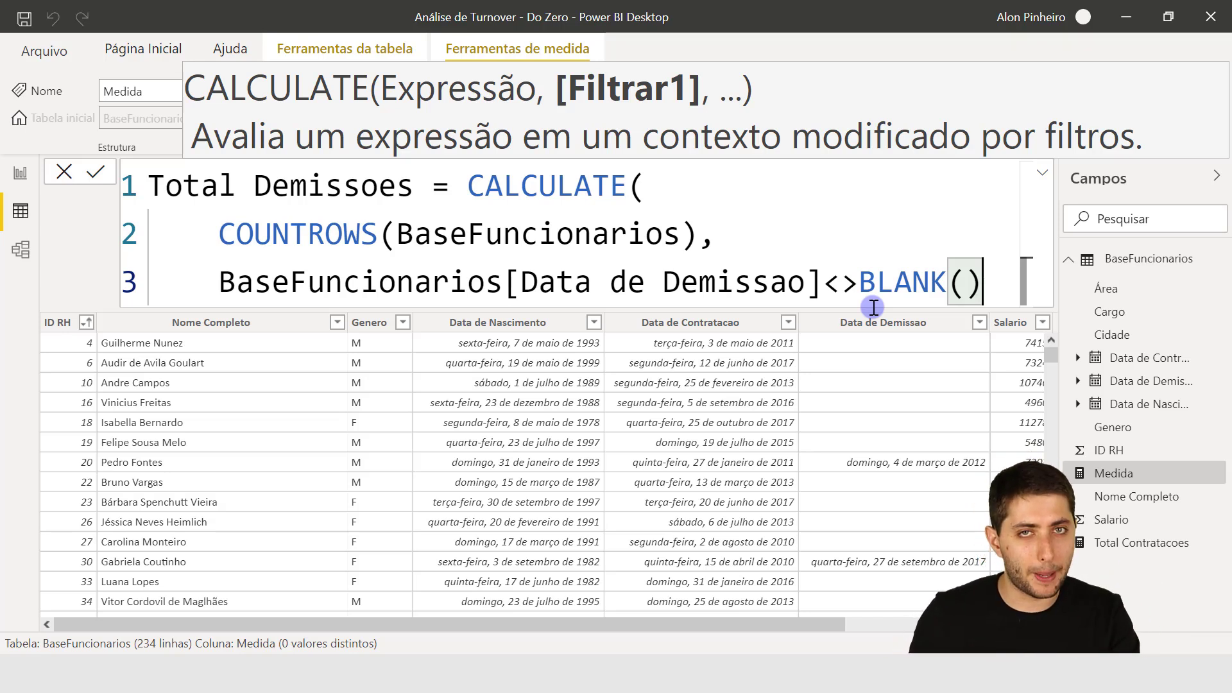
{"action": "key", "text": "shift+Return"}
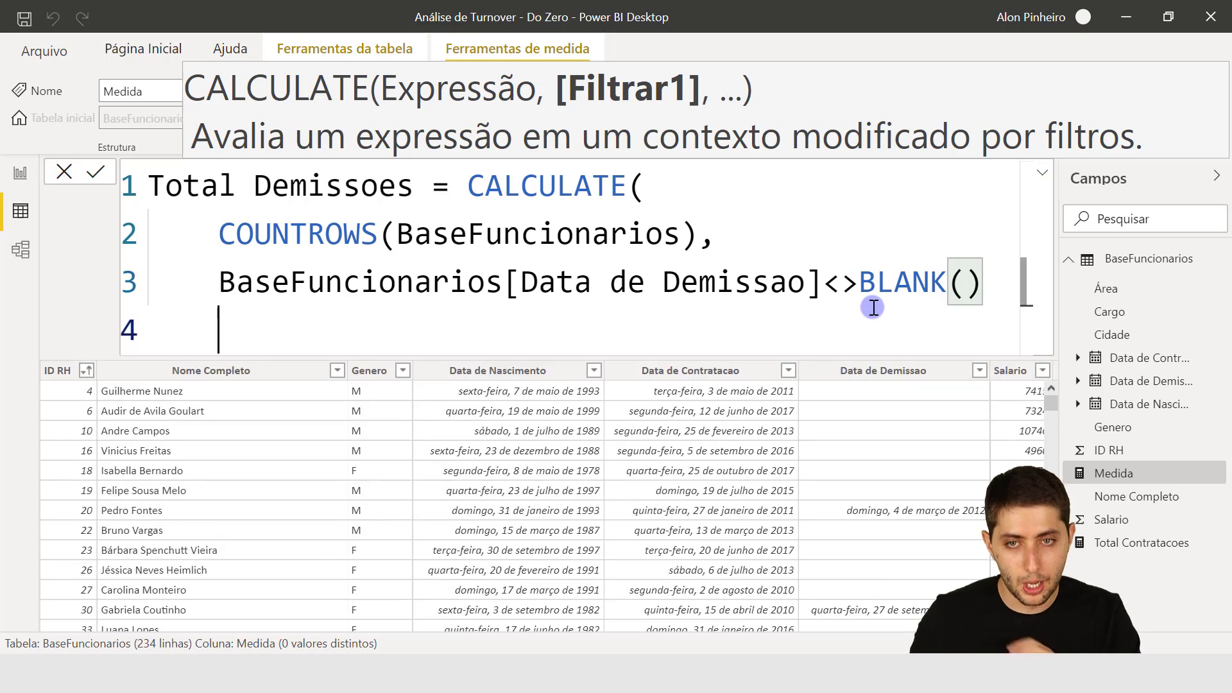
{"action": "key", "text": "BackSpace"}
{"action": "type", "text": ")"}
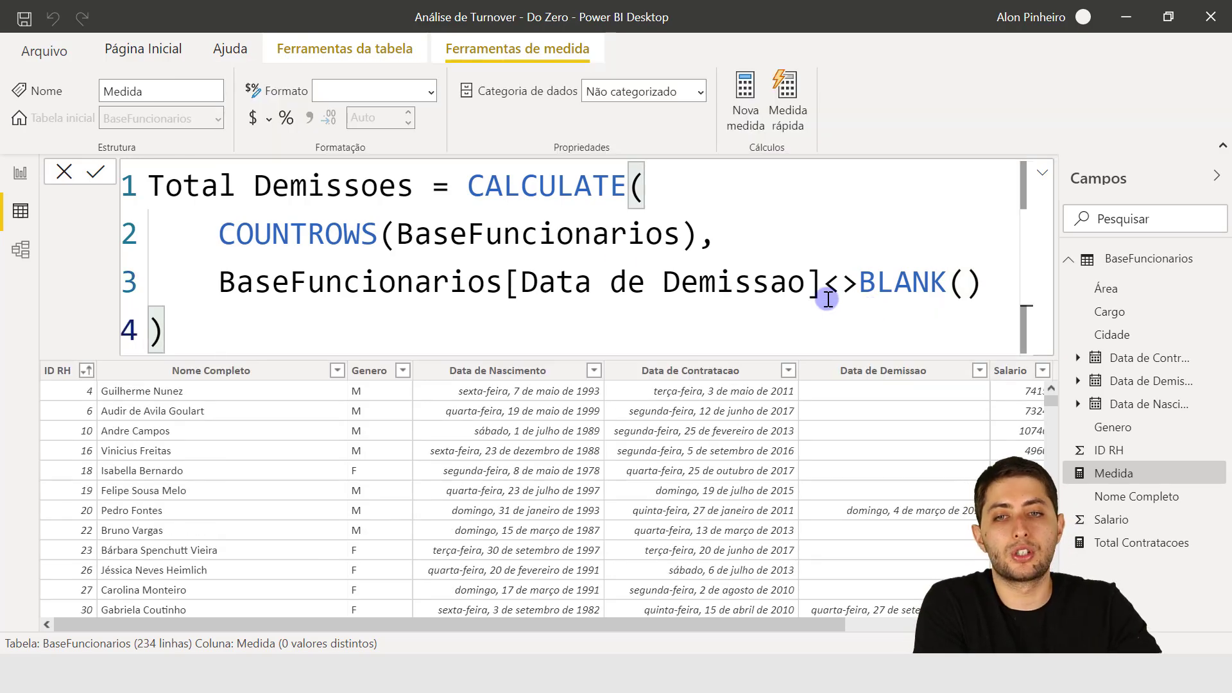
Step: Review the CALCULATE call, its COUNTROWS expression and the BLANK() filter, and commit the Total Demissoes measure
{"action": "left_click_drag", "start_coordinate": [470, 180], "coordinate": [650, 172]}
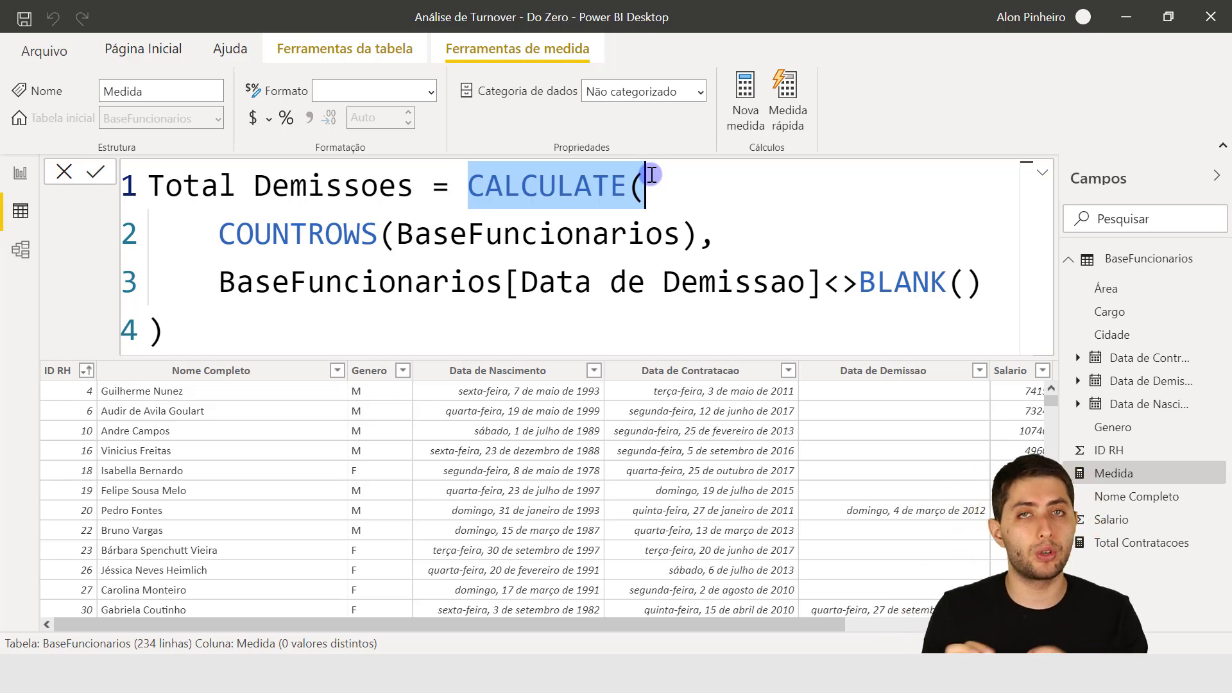
{"action": "left_click_drag", "start_coordinate": [214, 232], "coordinate": [702, 234]}
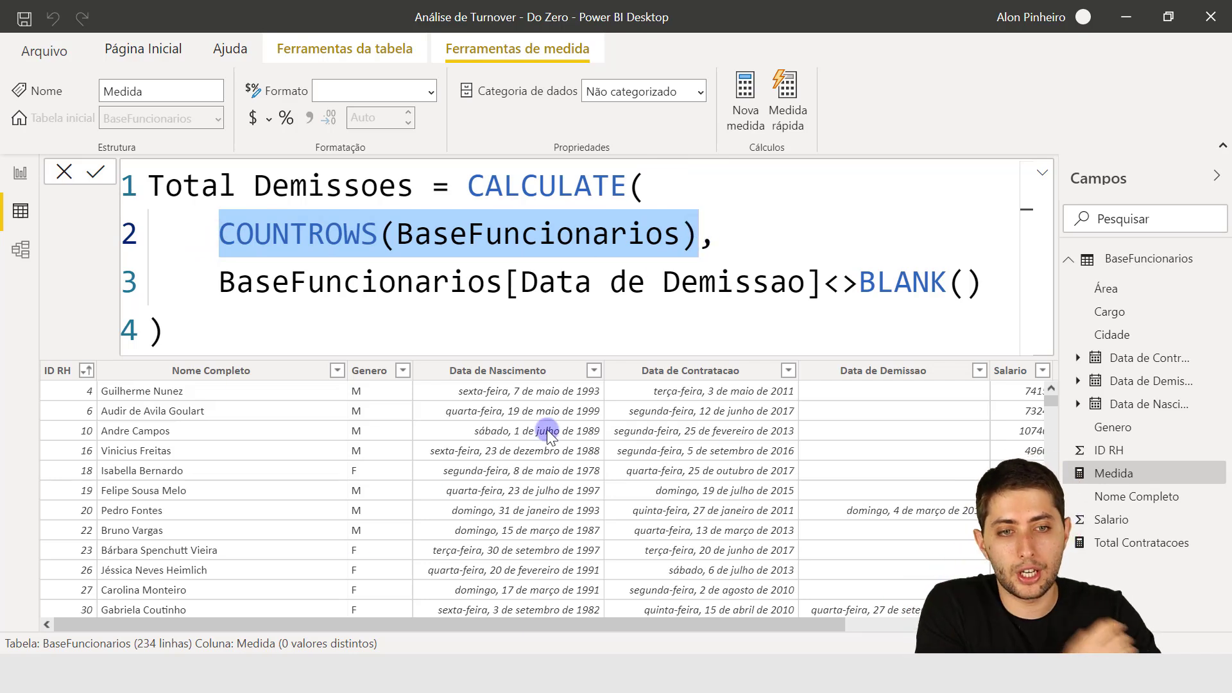
{"action": "left_click_drag", "start_coordinate": [227, 282], "coordinate": [975, 280]}
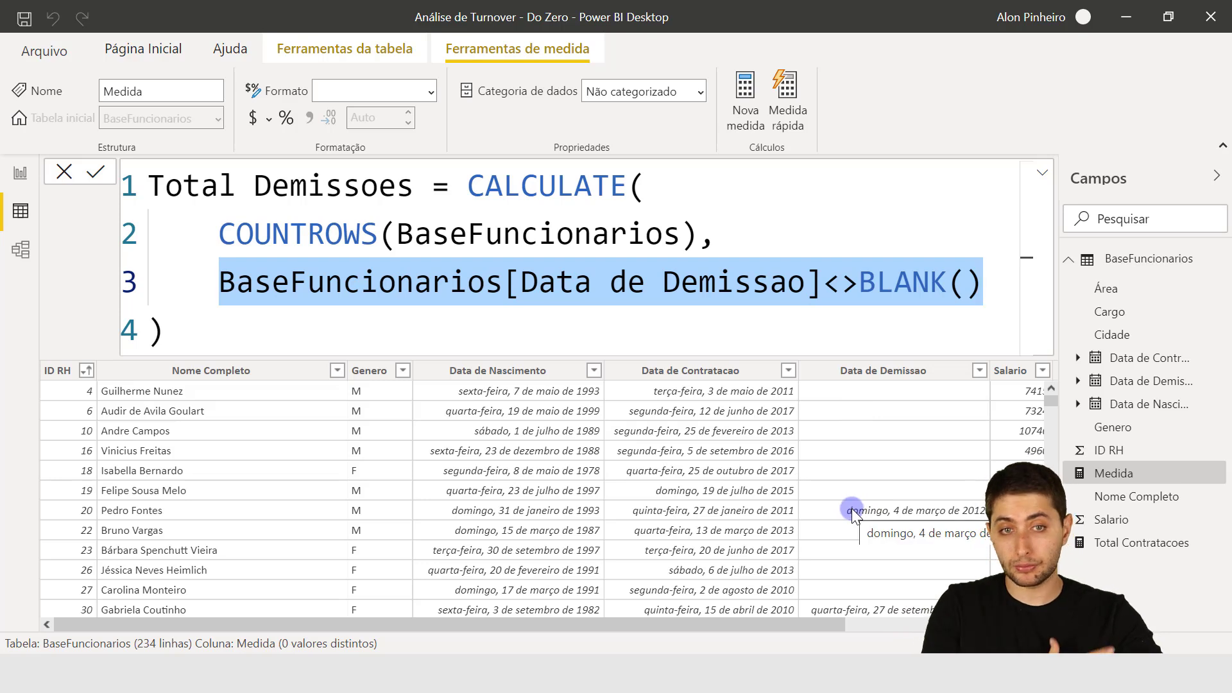
{"action": "left_click", "coordinate": [813, 331]}
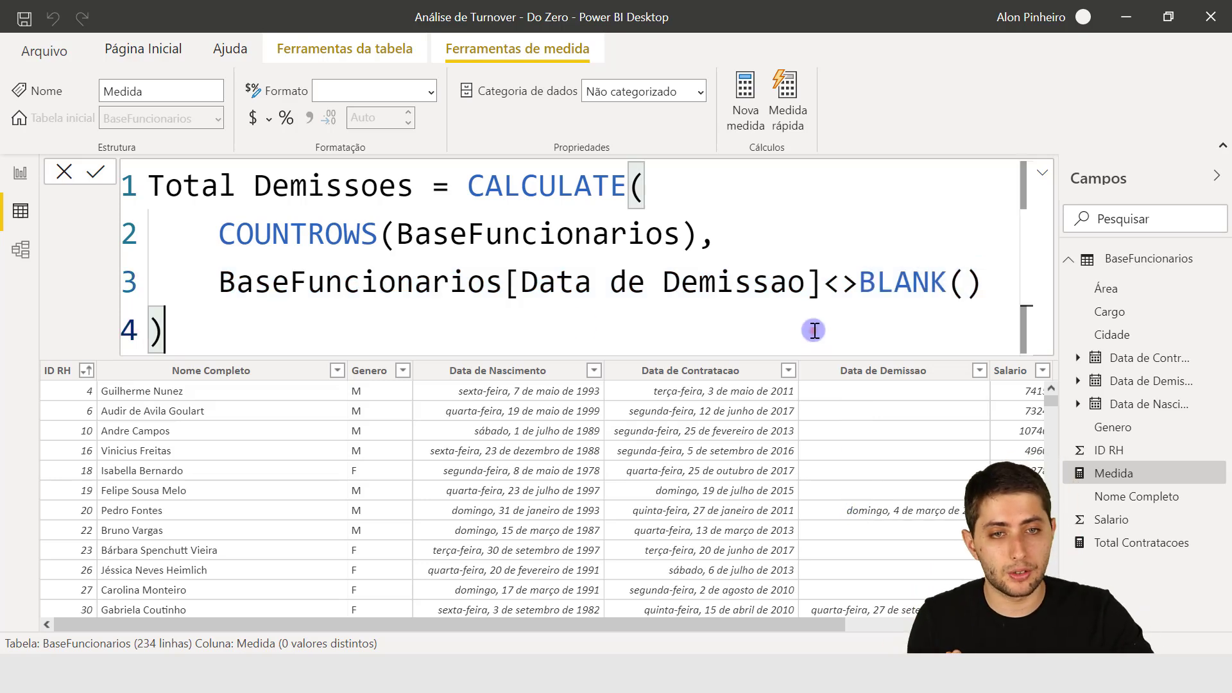
{"action": "left_click_drag", "start_coordinate": [219, 282], "coordinate": [980, 285]}
{"action": "left_click", "coordinate": [952, 316]}
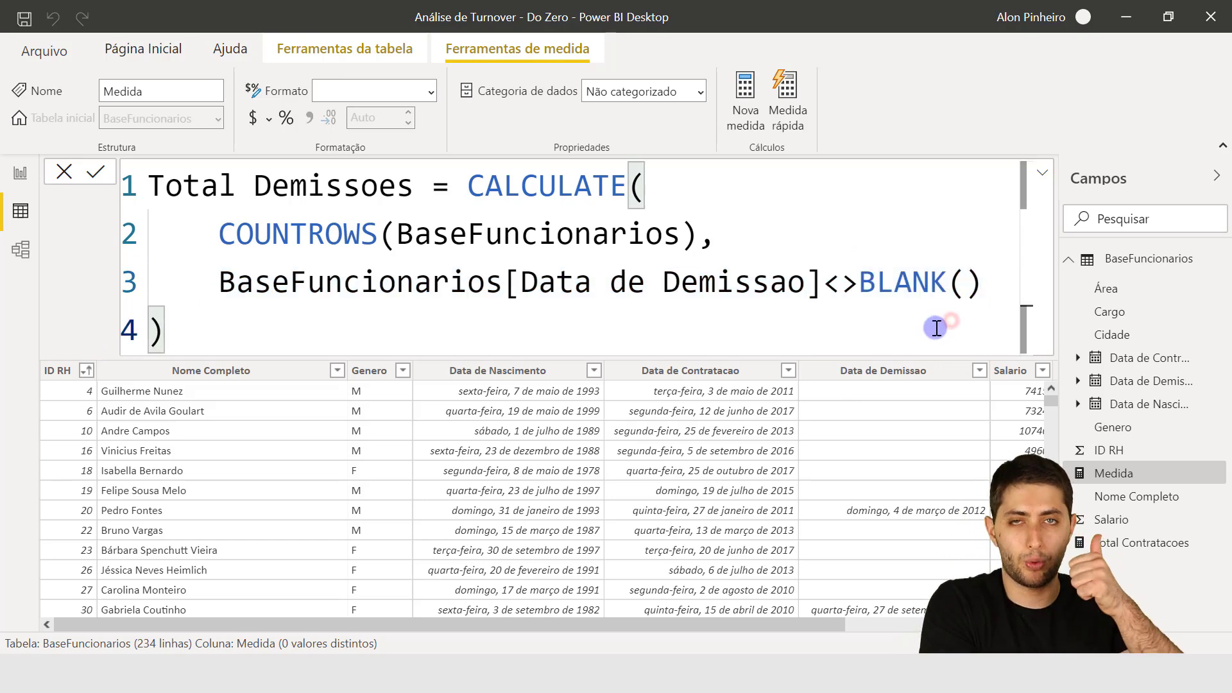
{"action": "key", "text": "Return"}
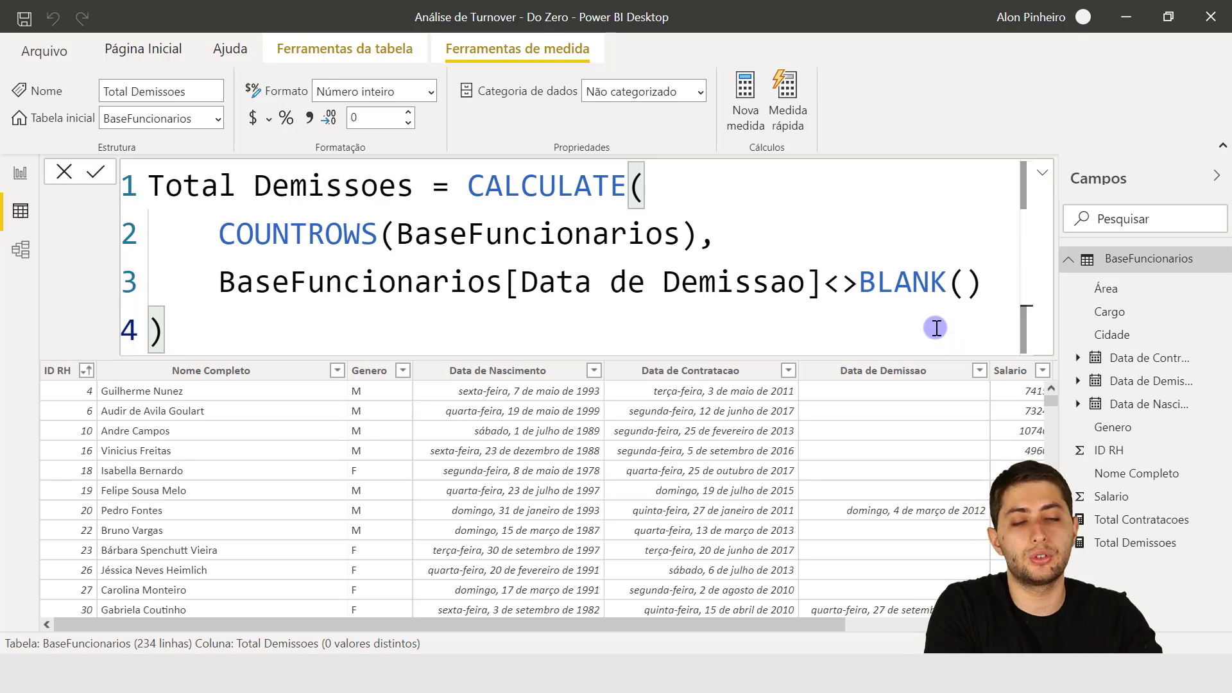
Step: Look over the filled and empty dates in the Data de Demissao column of BaseFuncionarios
{"action": "scroll", "coordinate": [853, 430], "scroll_direction": "down", "scroll_amount": 2}
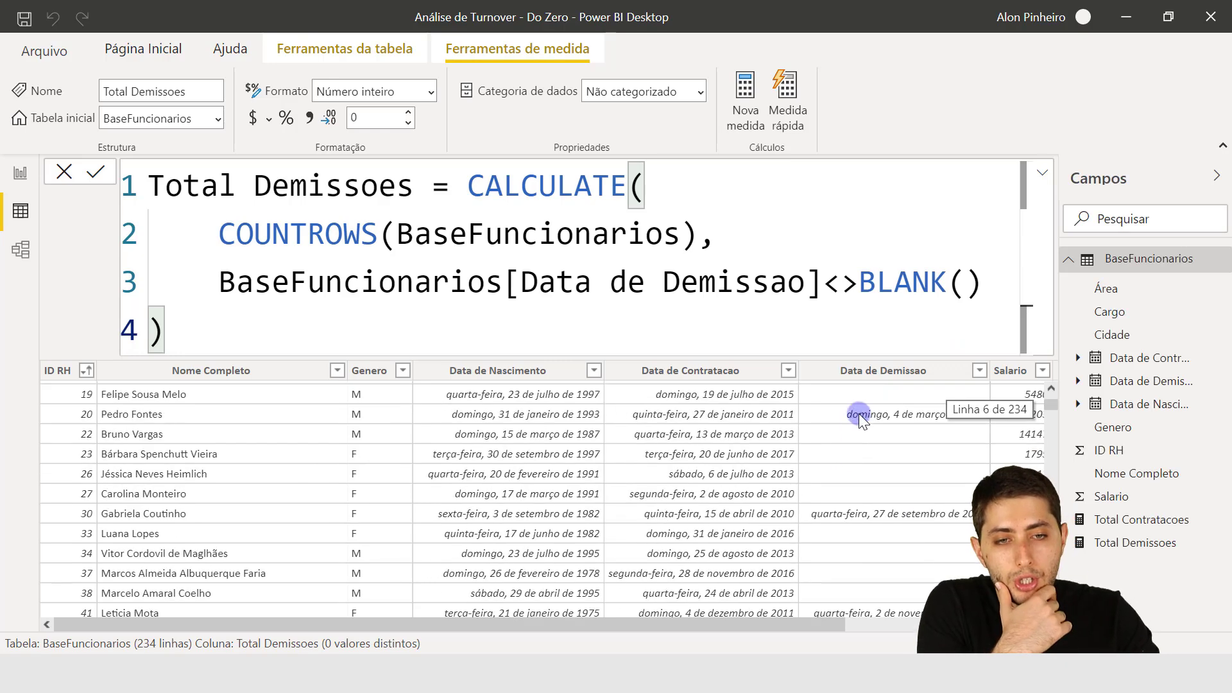
{"action": "left_click", "coordinate": [895, 415]}
{"action": "scroll", "coordinate": [885, 418], "scroll_direction": "up", "scroll_amount": 2}
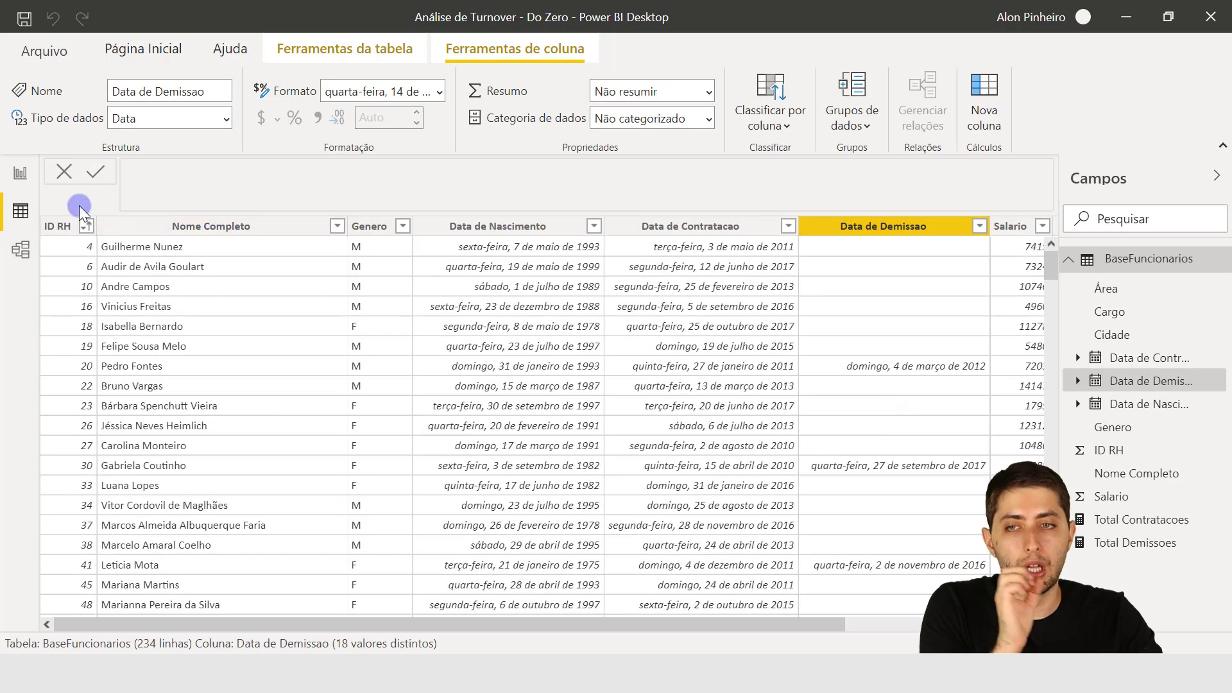
Step: Switch to the report view and move the Total Contratacoes card closer to the page's left edge
{"action": "left_click", "coordinate": [21, 173]}
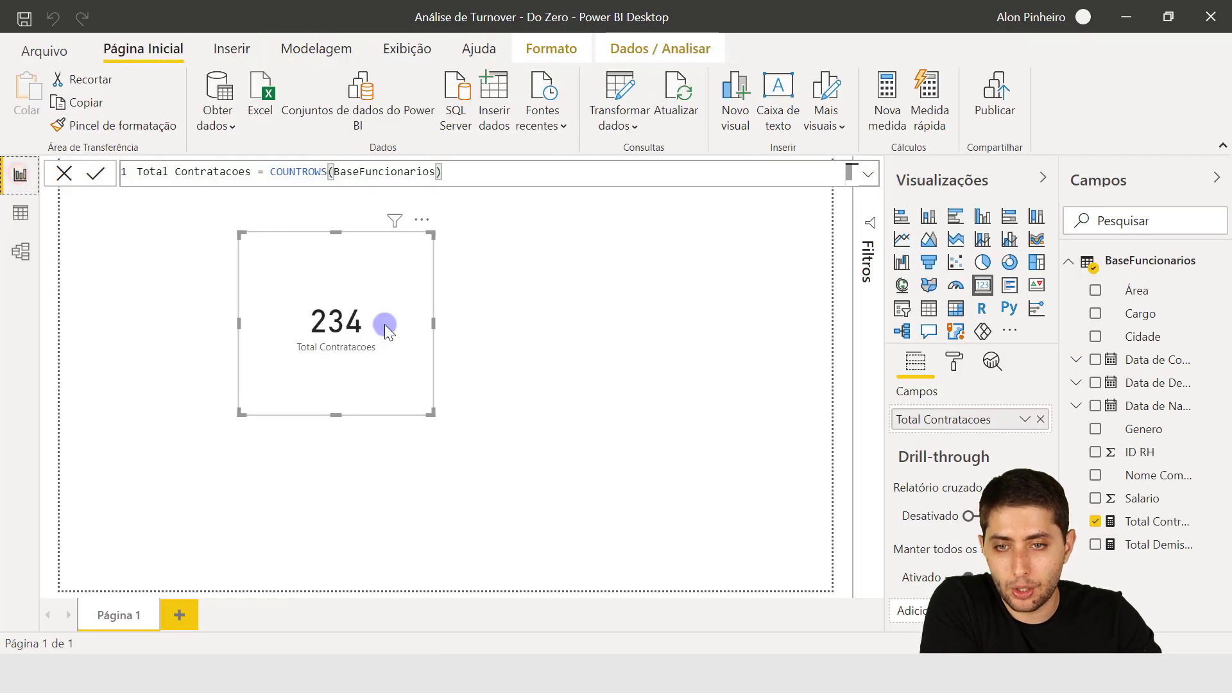
{"action": "left_click_drag", "start_coordinate": [437, 310], "coordinate": [315, 311]}
{"action": "left_click", "coordinate": [372, 312]}
Step: Add a card visual showing the Total Demissoes measure and place it just right of the Total Contratacoes card
{"action": "left_click", "coordinate": [981, 288]}
{"action": "left_click_drag", "start_coordinate": [231, 486], "coordinate": [567, 269]}
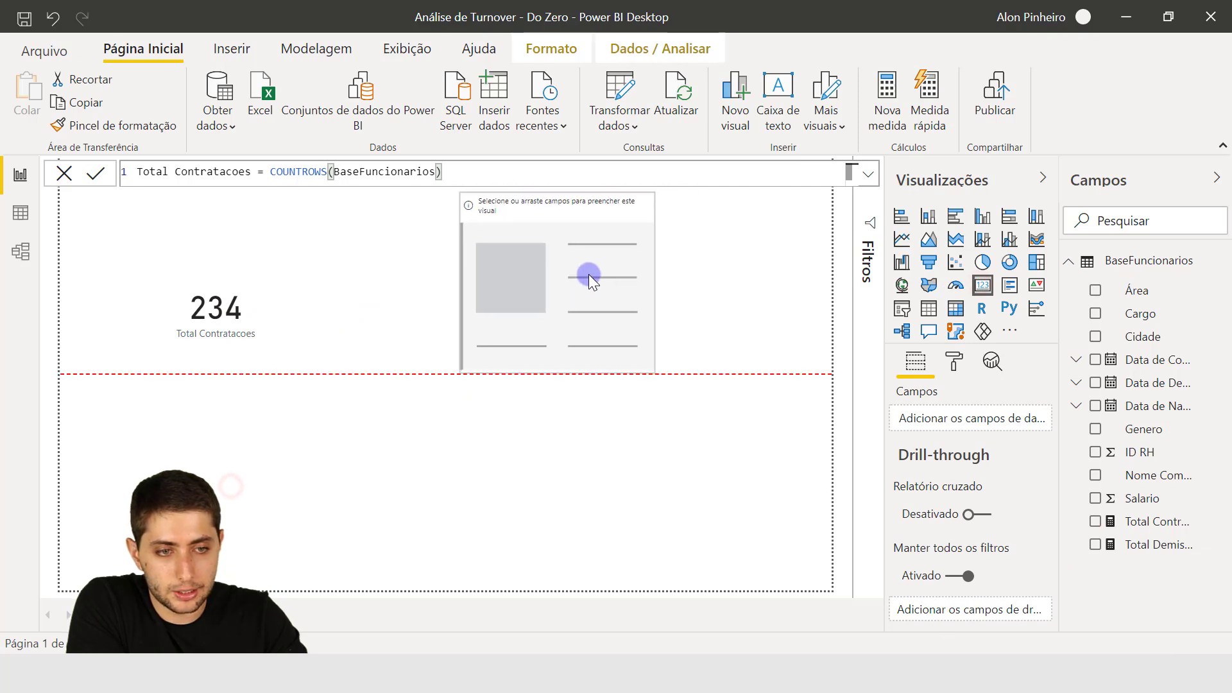
{"action": "left_click_drag", "start_coordinate": [1158, 544], "coordinate": [976, 420]}
{"action": "left_click_drag", "start_coordinate": [571, 338], "coordinate": [348, 352]}
{"action": "left_click", "coordinate": [249, 331]}
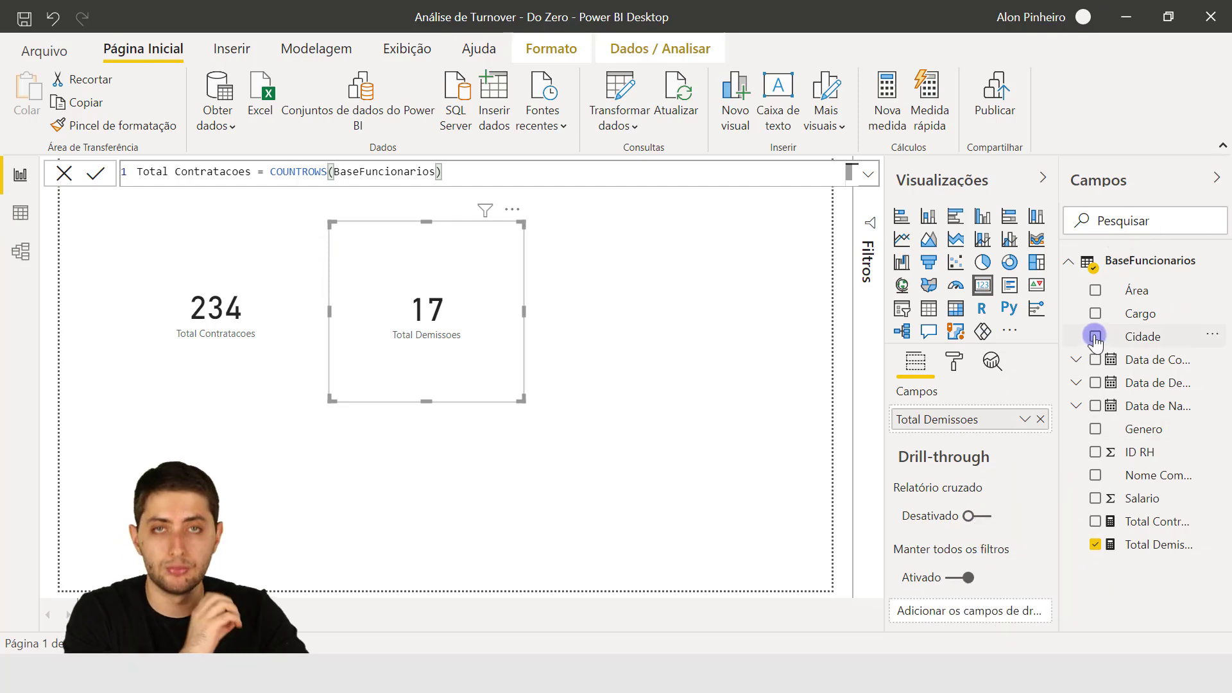
Step: Create a new measure in BaseFuncionarios named % Turnover
{"action": "right_click", "coordinate": [1131, 313]}
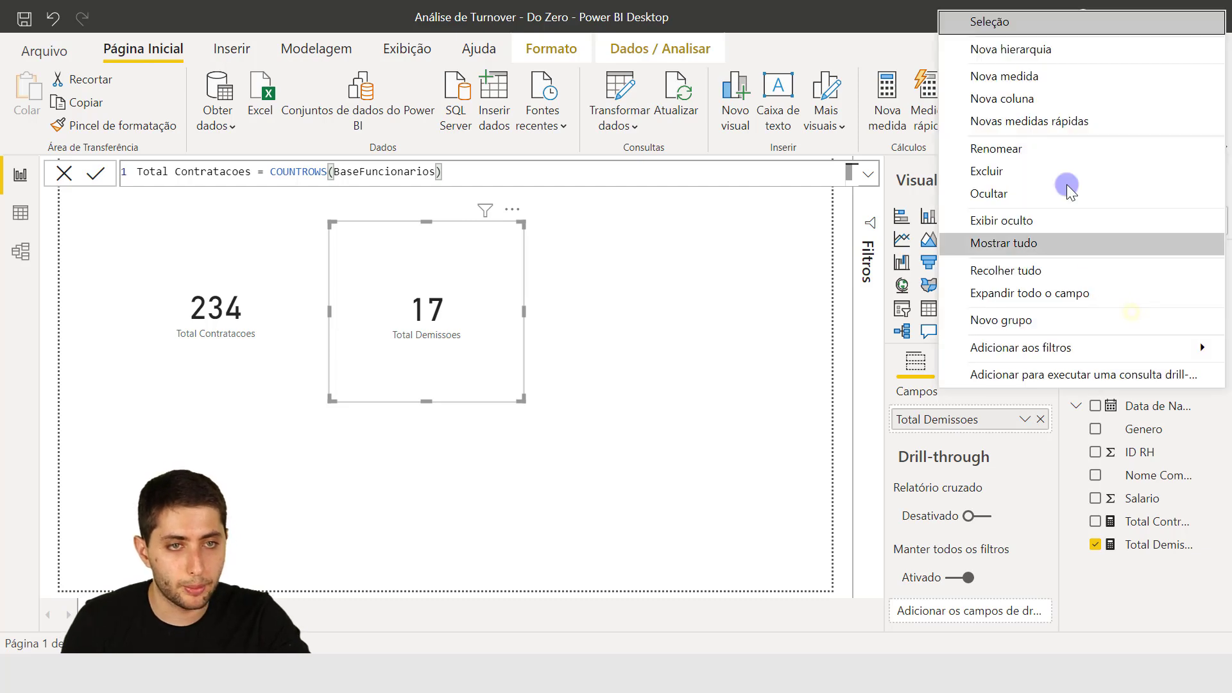
{"action": "left_click", "coordinate": [1025, 72]}
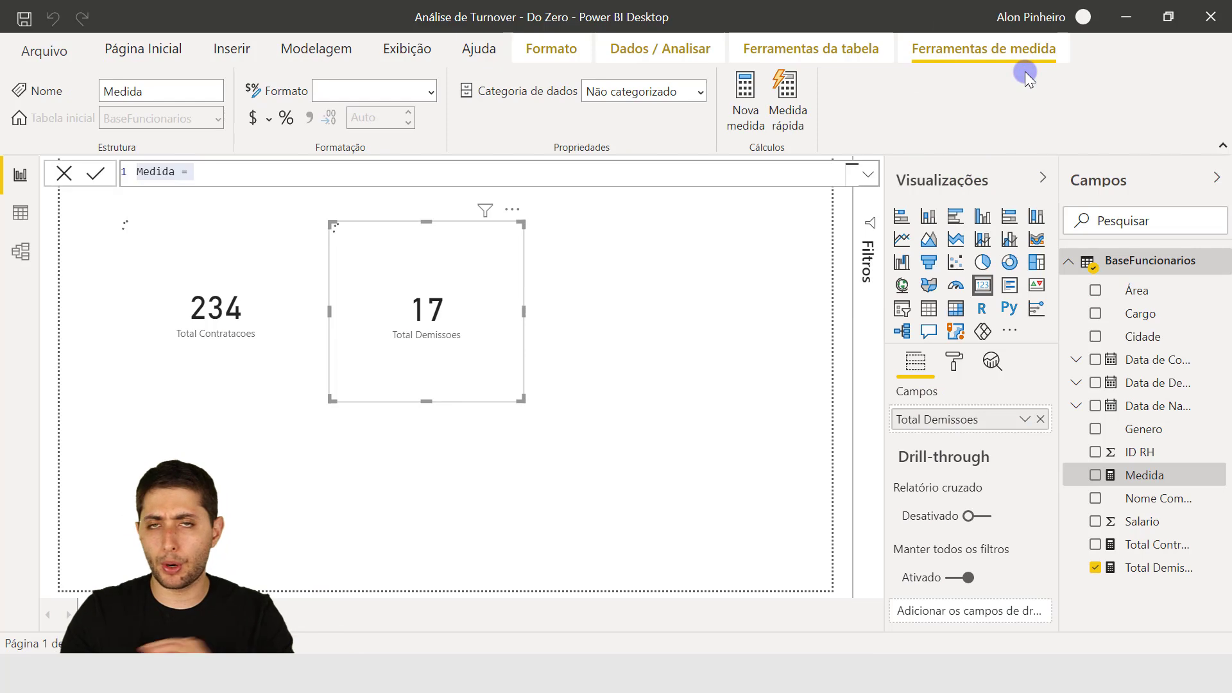
{"action": "scroll", "coordinate": [386, 171], "scroll_direction": "up", "scroll_amount": 5, "text": "ctrl"}
{"action": "type", "text": "% Turnover ="}
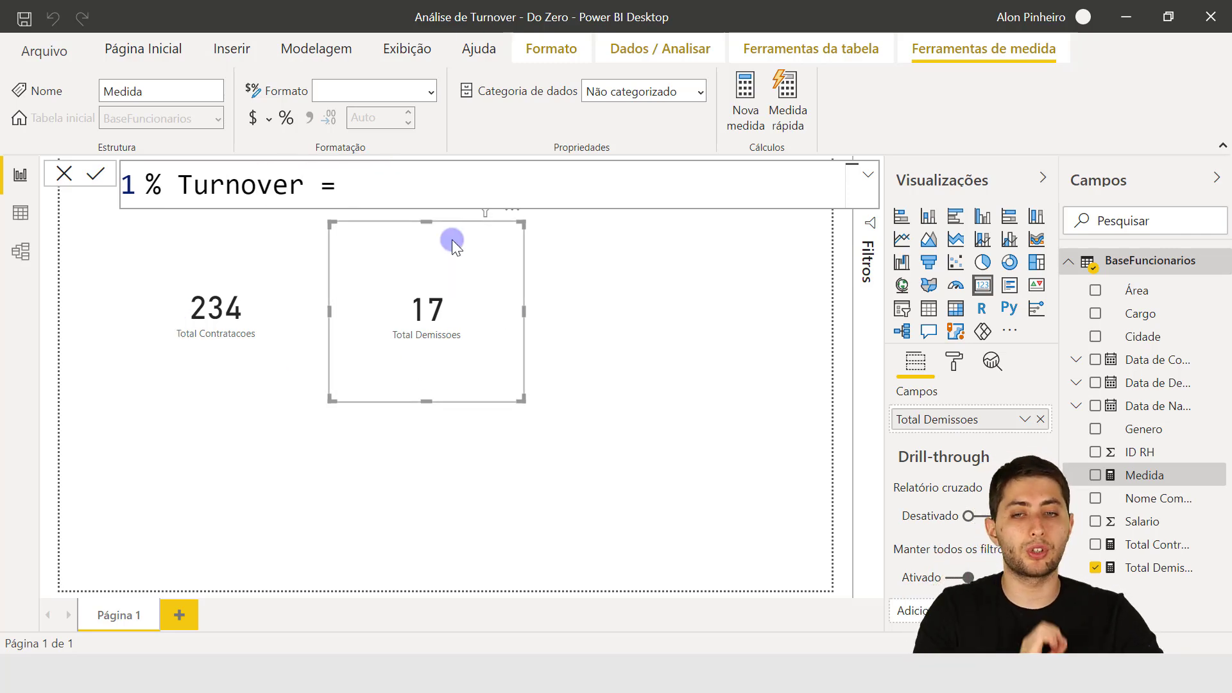
{"action": "type", "text": "17"}
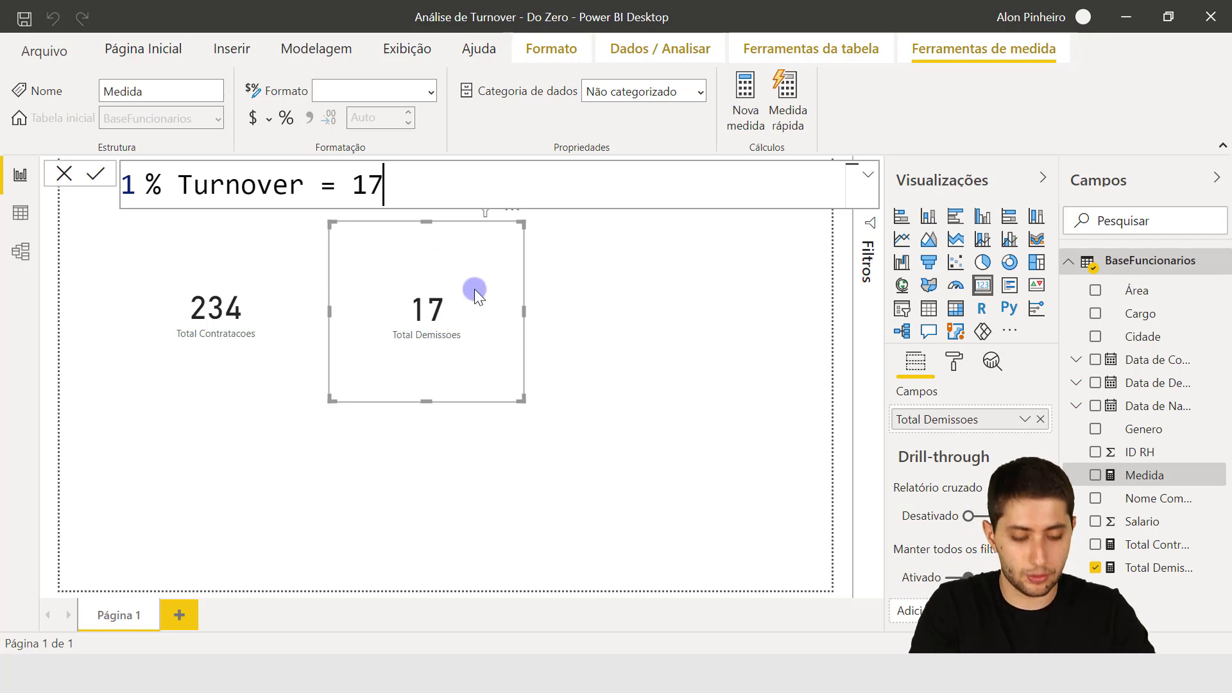
{"action": "key", "text": "BackSpace"}
{"action": "key", "text": "BackSpace"}
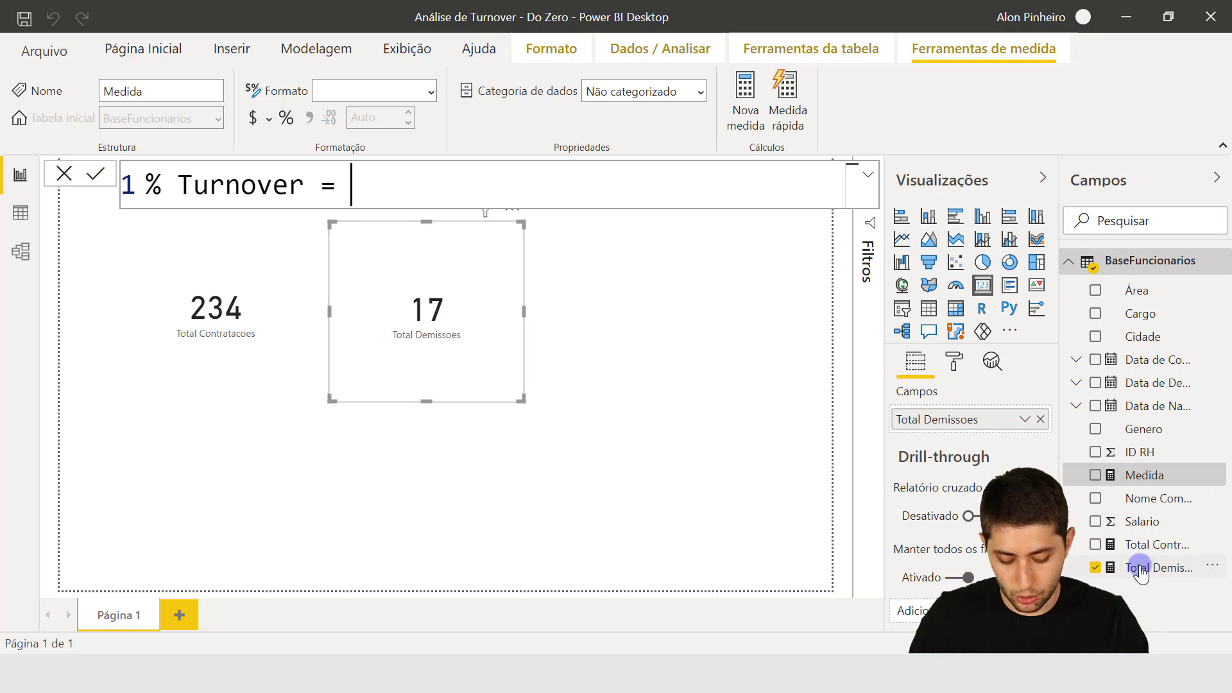
Step: Define the % Turnover formula as [Total Demissoes]/[Total Contratacoes]
{"action": "type", "text": "total demi"}
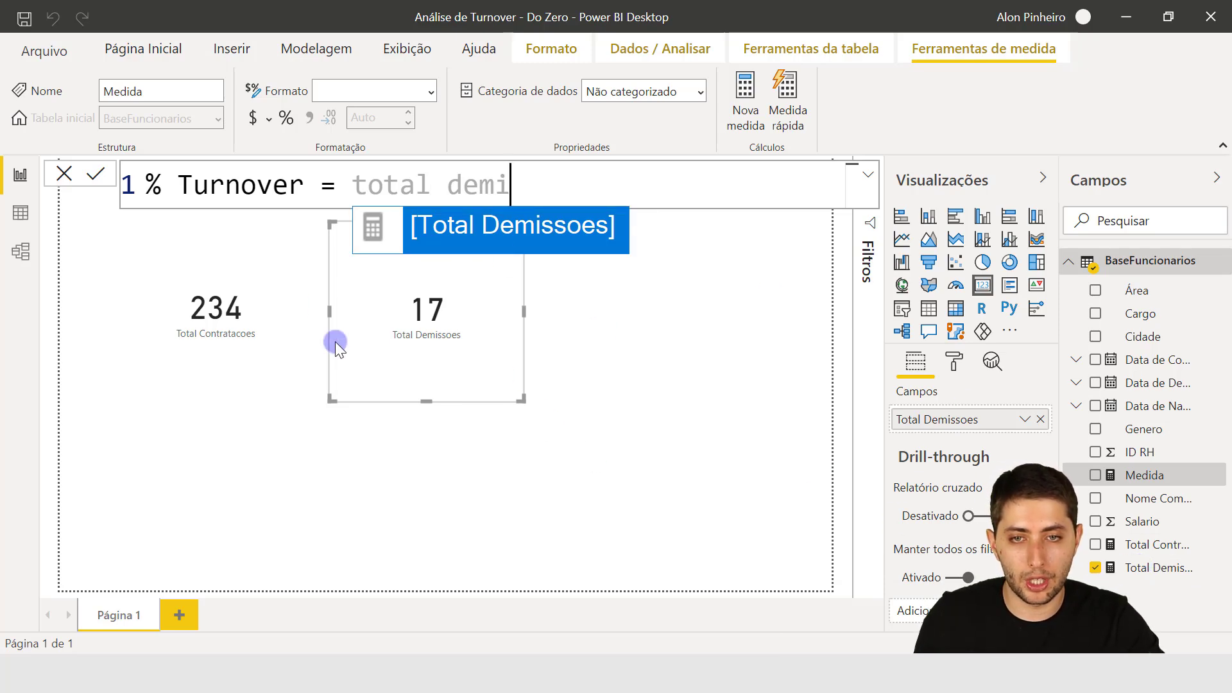
{"action": "key", "text": "Tab"}
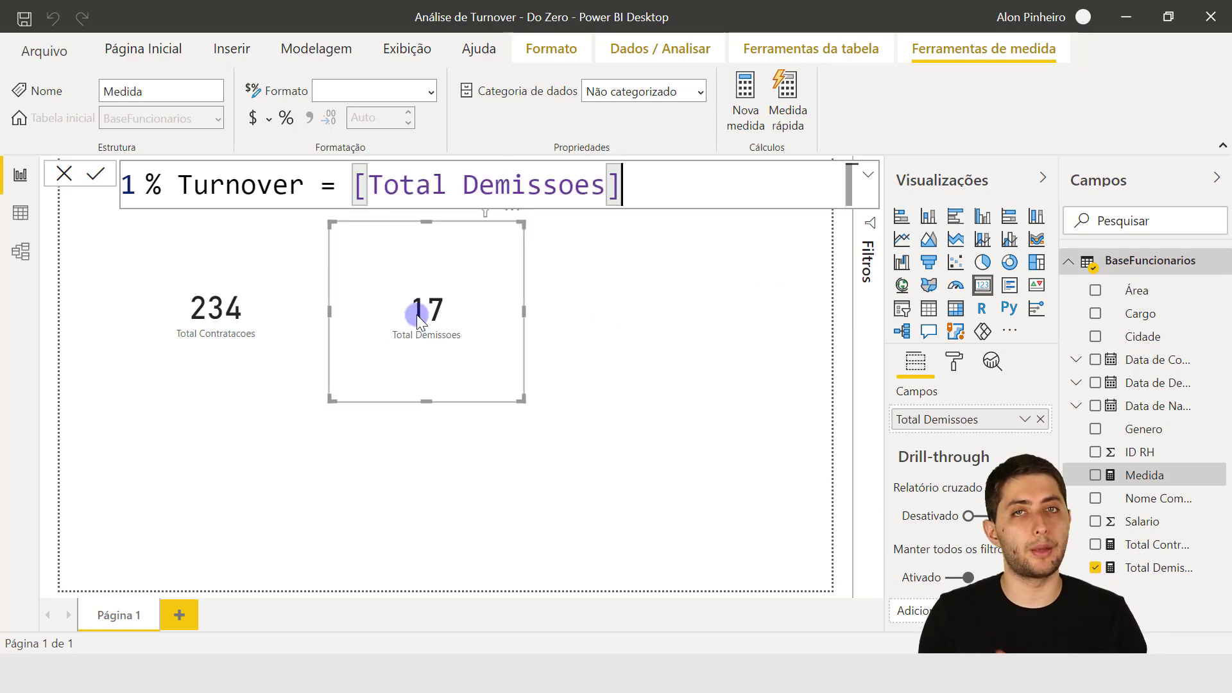
{"action": "type", "text": "/"}
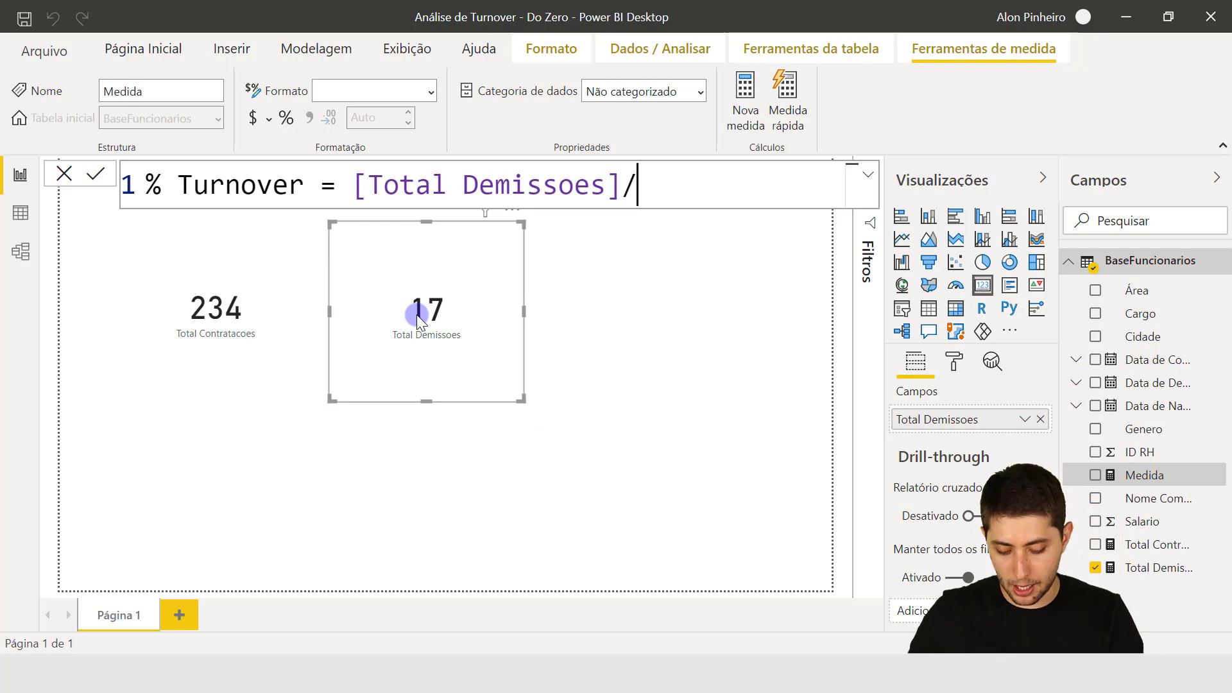
{"action": "type", "text": "total contr"}
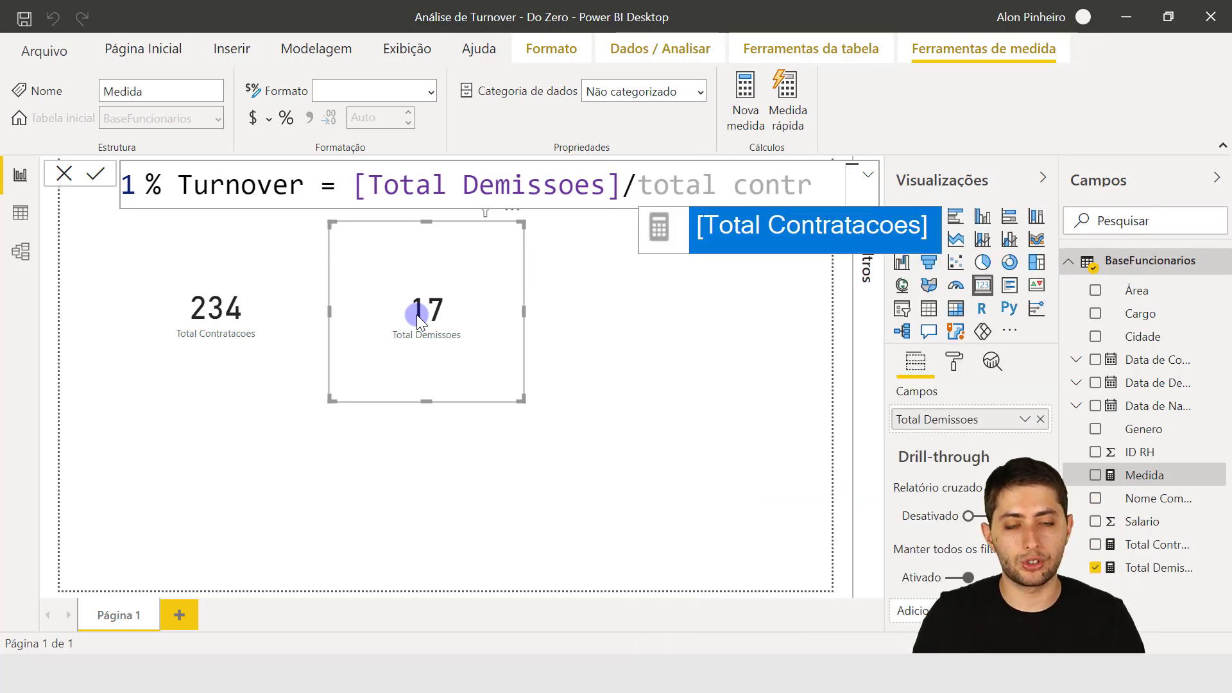
{"action": "key", "text": "Tab"}
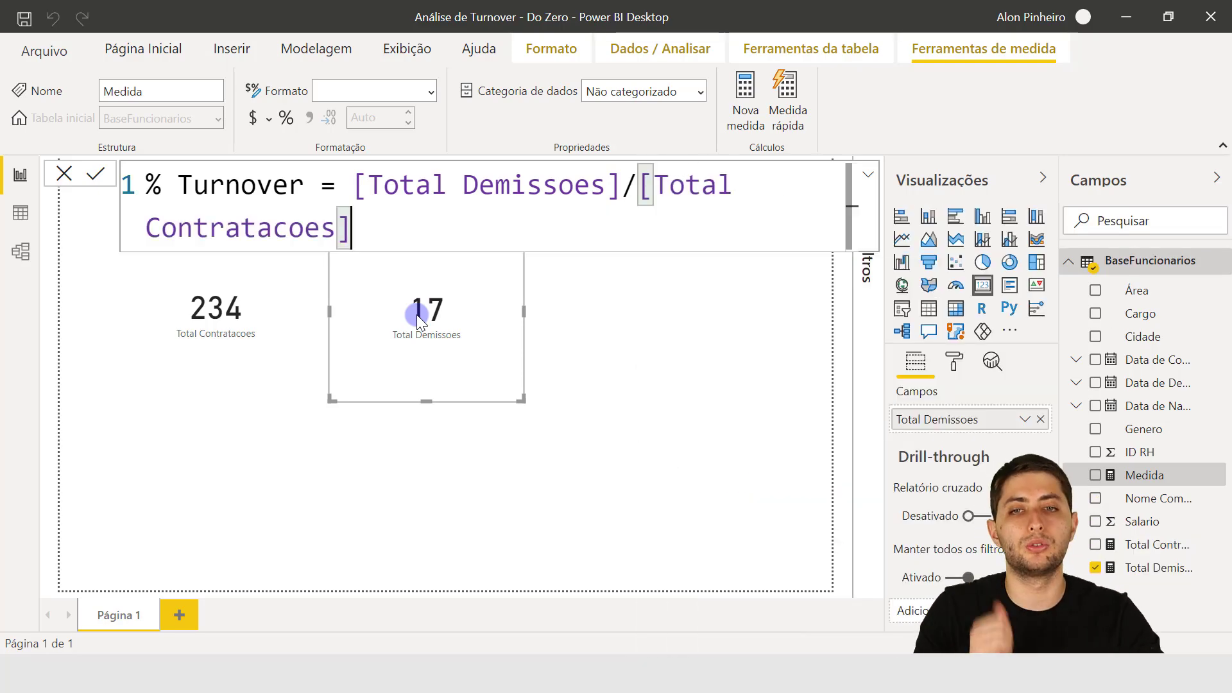
Step: Review the parts of the % Turnover formula and commit the measure
{"action": "left_click", "coordinate": [356, 185]}
{"action": "key", "text": "shift+Home"}
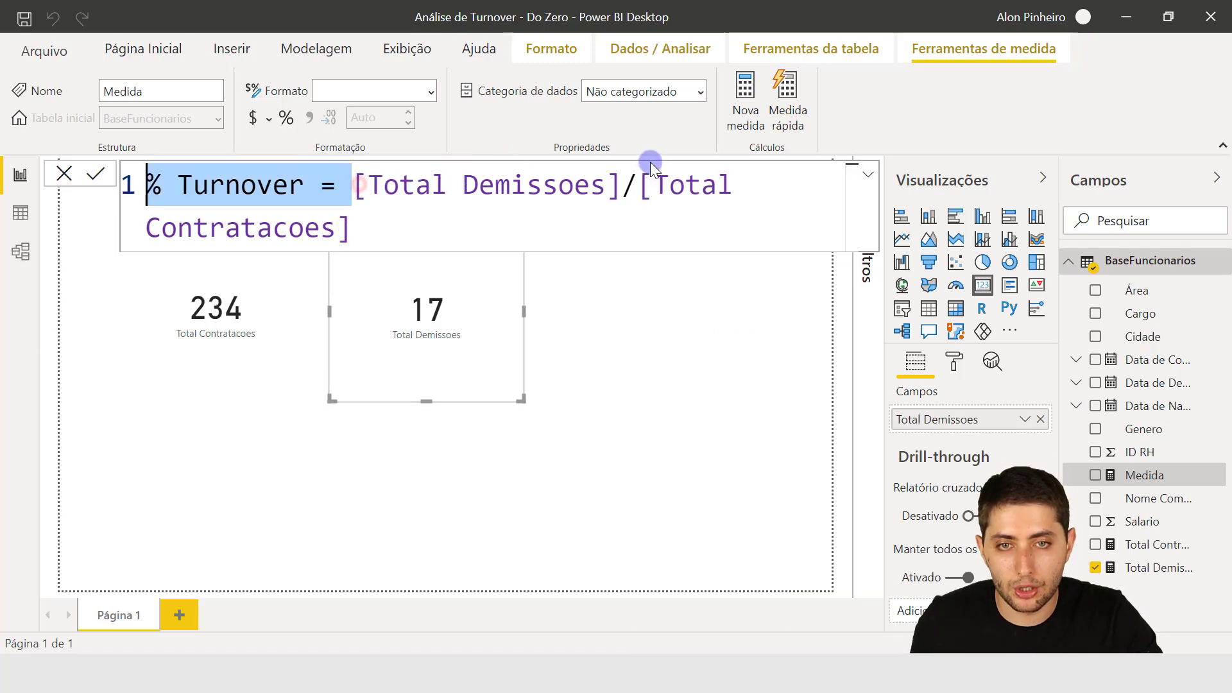
{"action": "left_click", "coordinate": [622, 185], "text": "shift"}
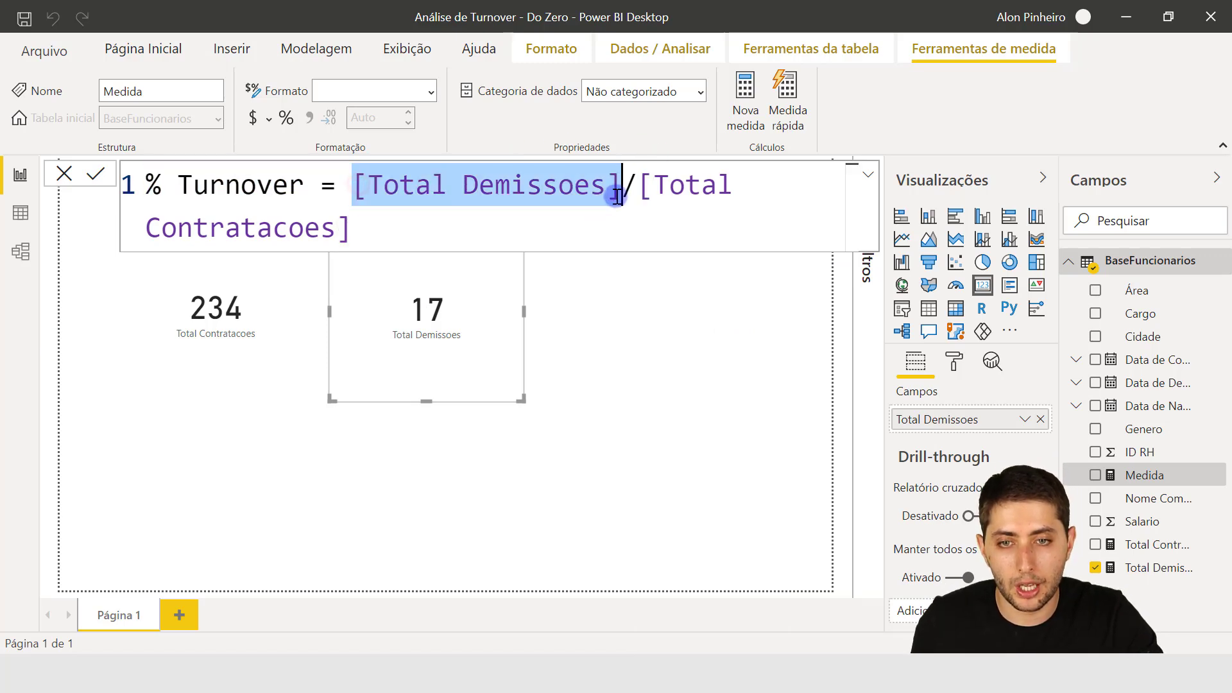
{"action": "left_click", "coordinate": [418, 244]}
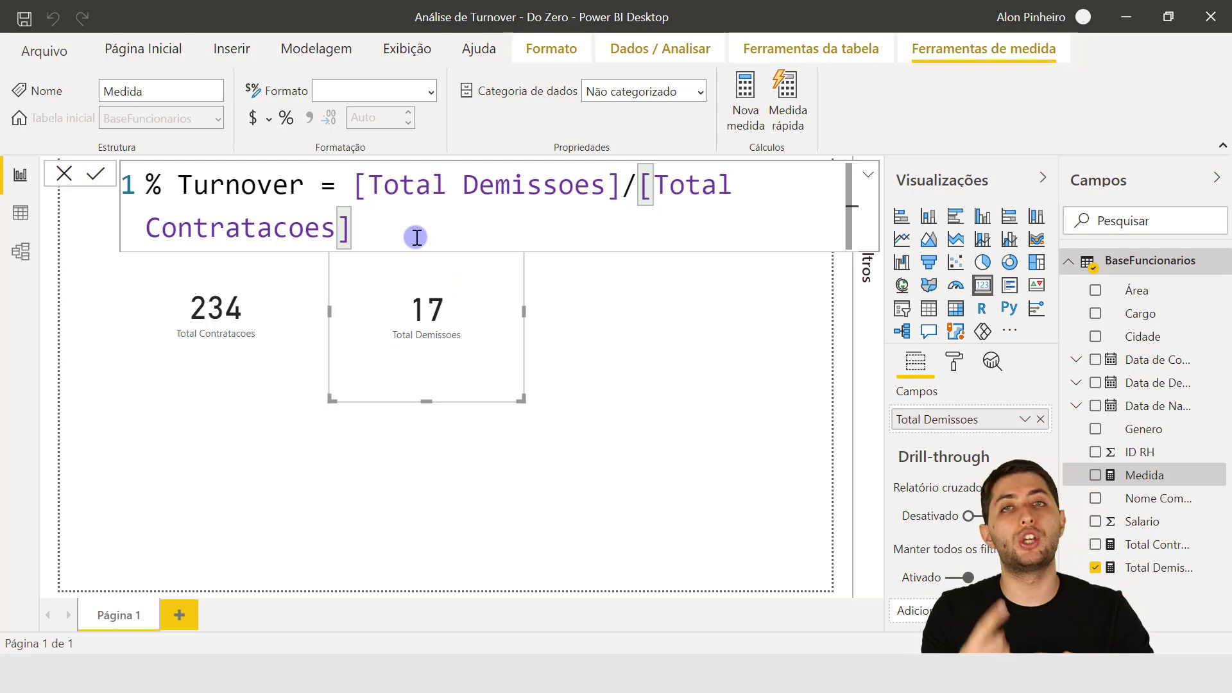
{"action": "left_click", "coordinate": [133, 48]}
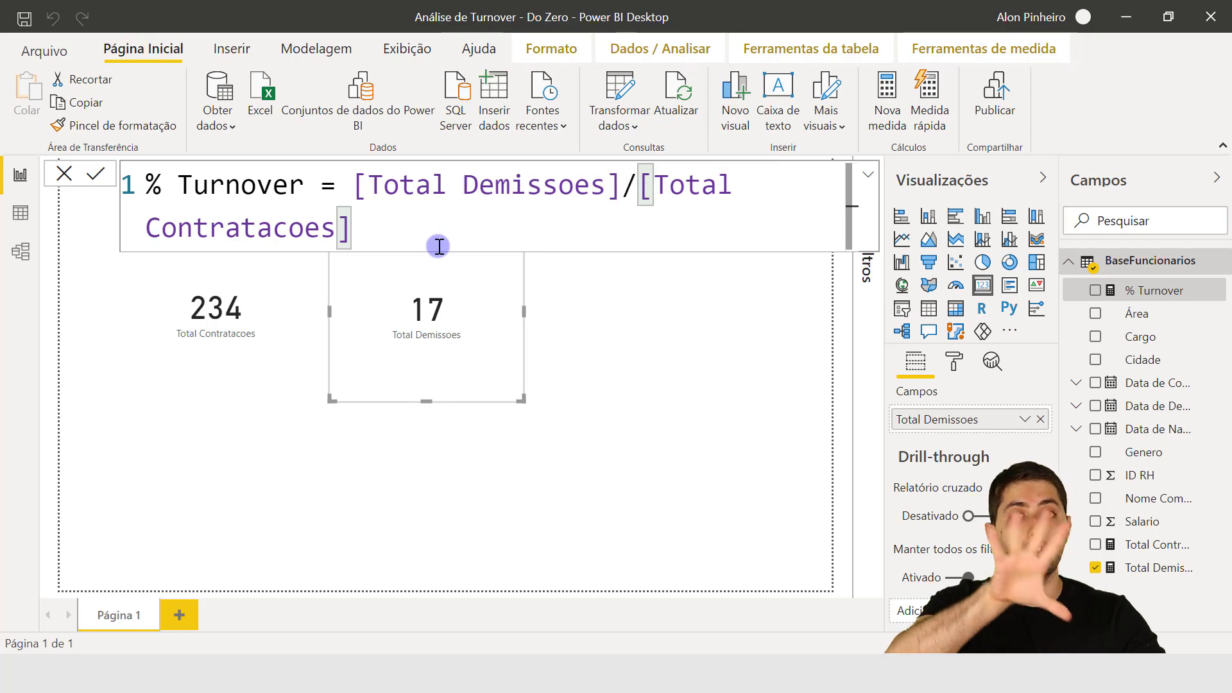
{"action": "left_click", "coordinate": [385, 237]}
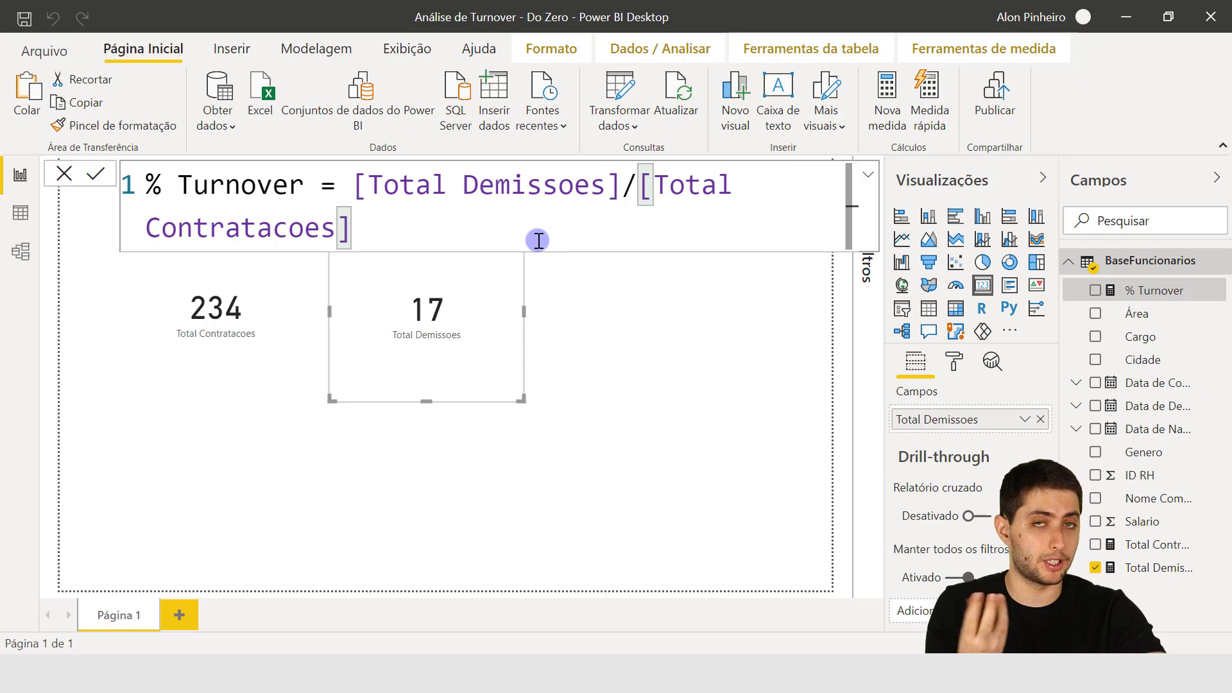
{"action": "left_click", "coordinate": [477, 232]}
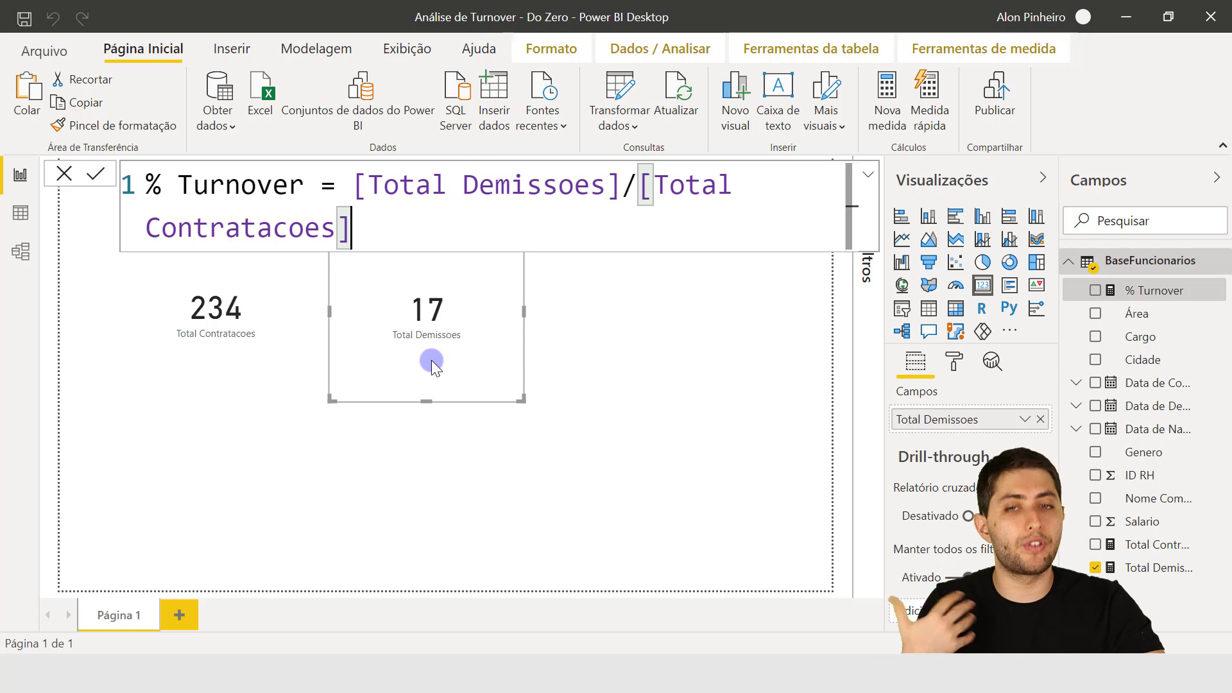
Step: Shift the Total Demissoes card slightly and move it back in line with the Total Contratacoes card
{"action": "left_click_drag", "start_coordinate": [442, 327], "coordinate": [457, 354]}
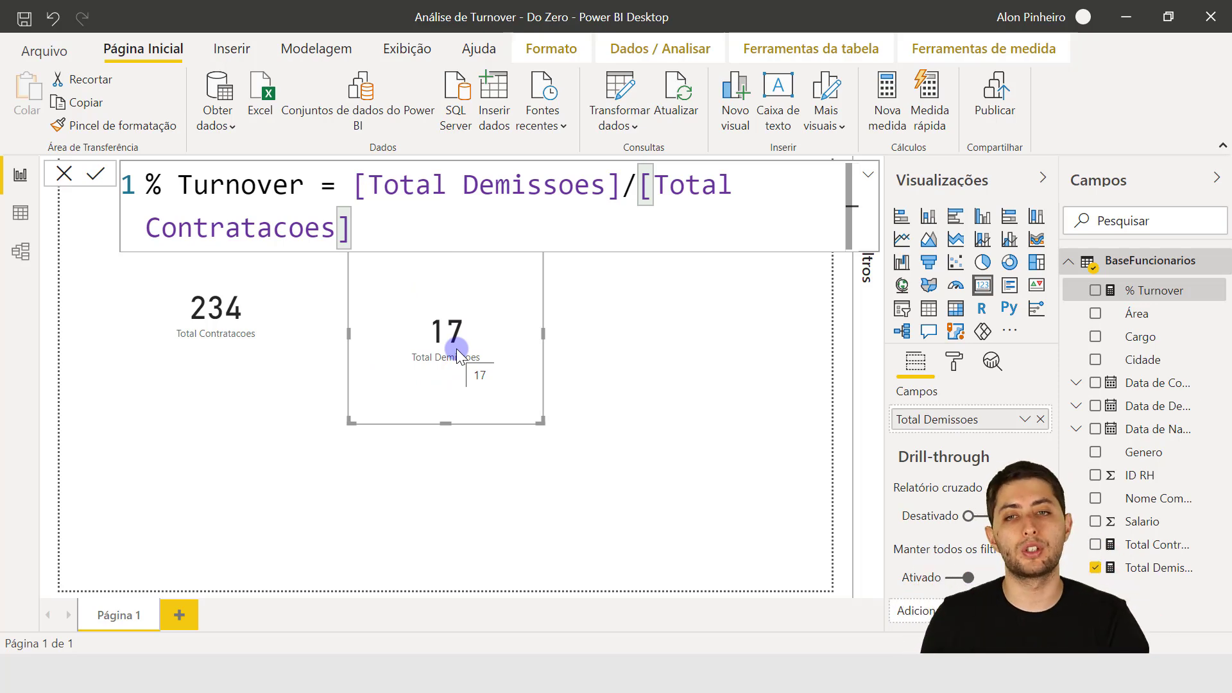
{"action": "left_click", "coordinate": [405, 236]}
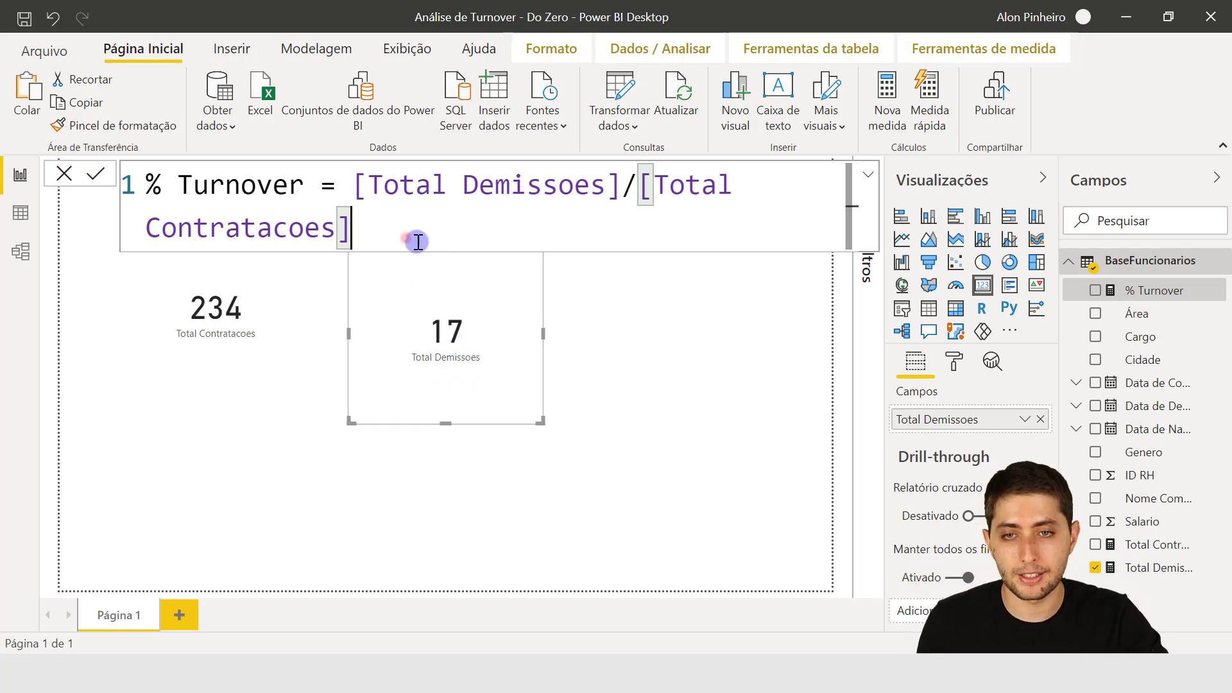
{"action": "left_click_drag", "start_coordinate": [499, 353], "coordinate": [477, 325]}
{"action": "left_click", "coordinate": [558, 318]}
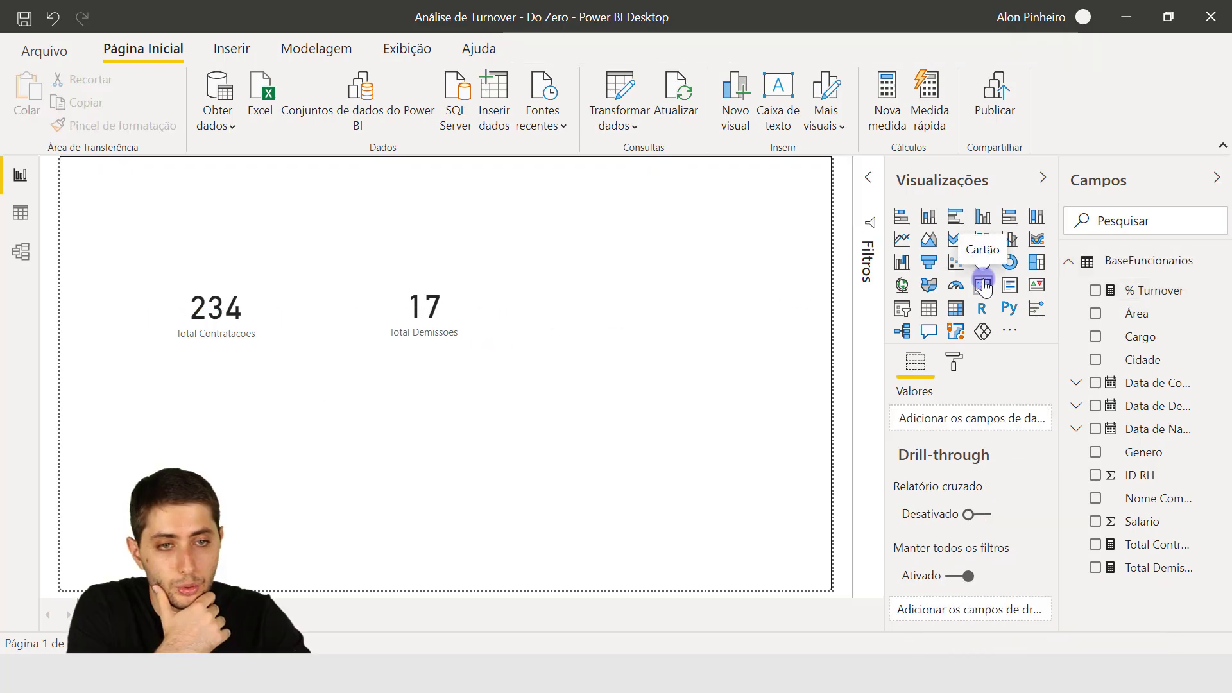
Step: Add a card visual showing the % Turnover measure and align it to the right of the Total Demissoes card
{"action": "left_click", "coordinate": [982, 283]}
{"action": "left_click_drag", "start_coordinate": [237, 552], "coordinate": [683, 346]}
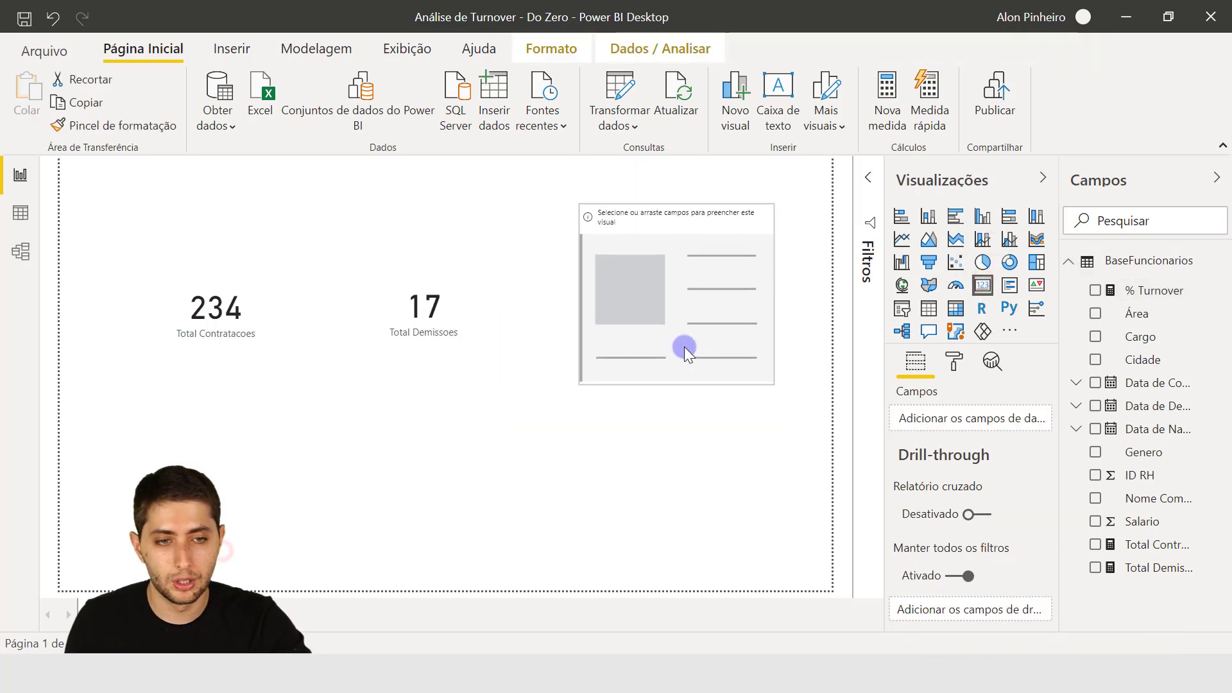
{"action": "left_click_drag", "start_coordinate": [1161, 290], "coordinate": [982, 430]}
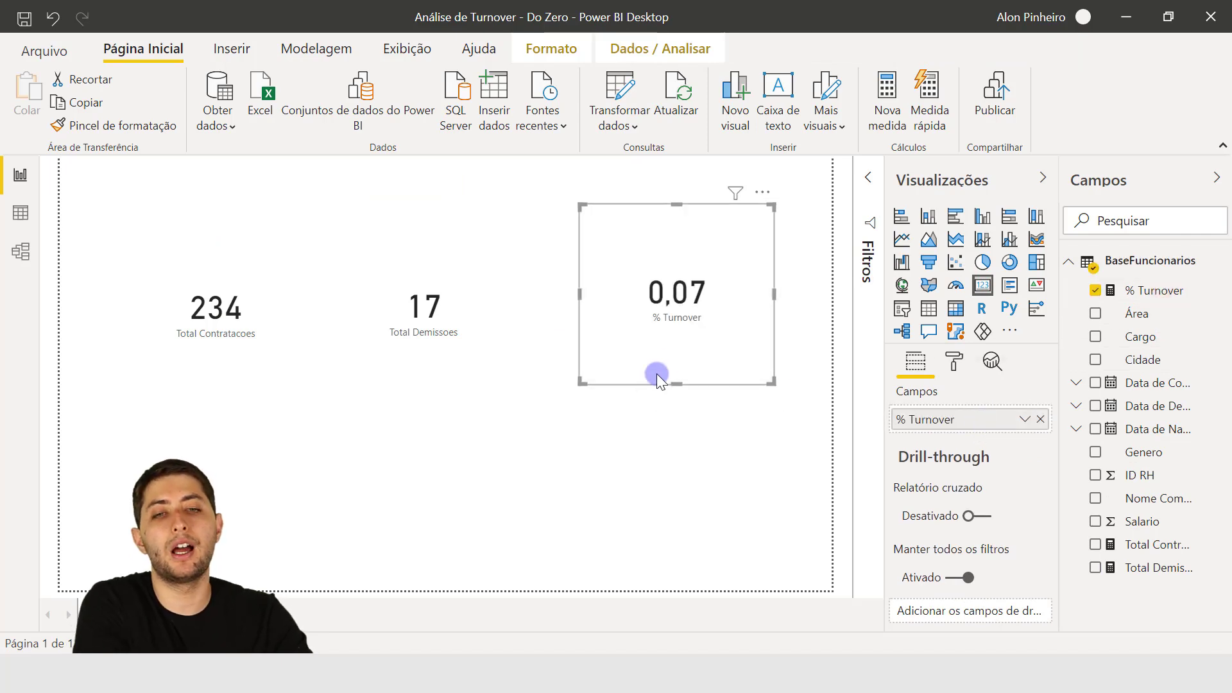
{"action": "left_click_drag", "start_coordinate": [691, 347], "coordinate": [672, 381]}
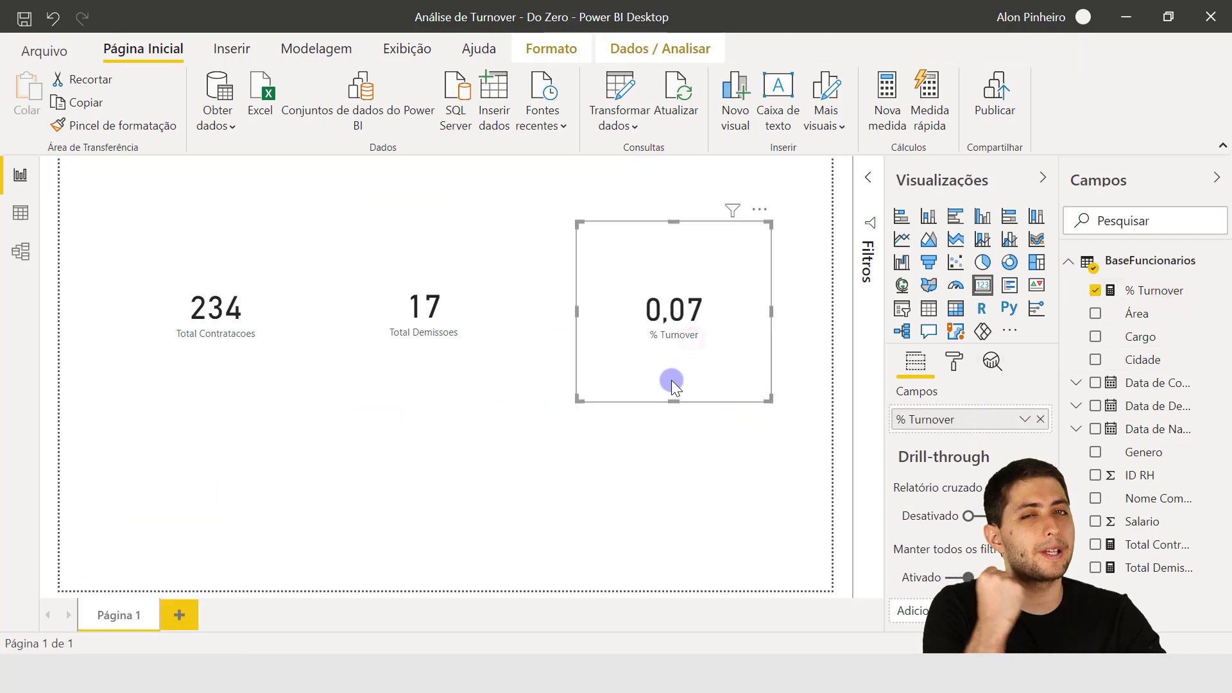
Step: Format the % Turnover measure as a percentage
{"action": "left_click", "coordinate": [1177, 291]}
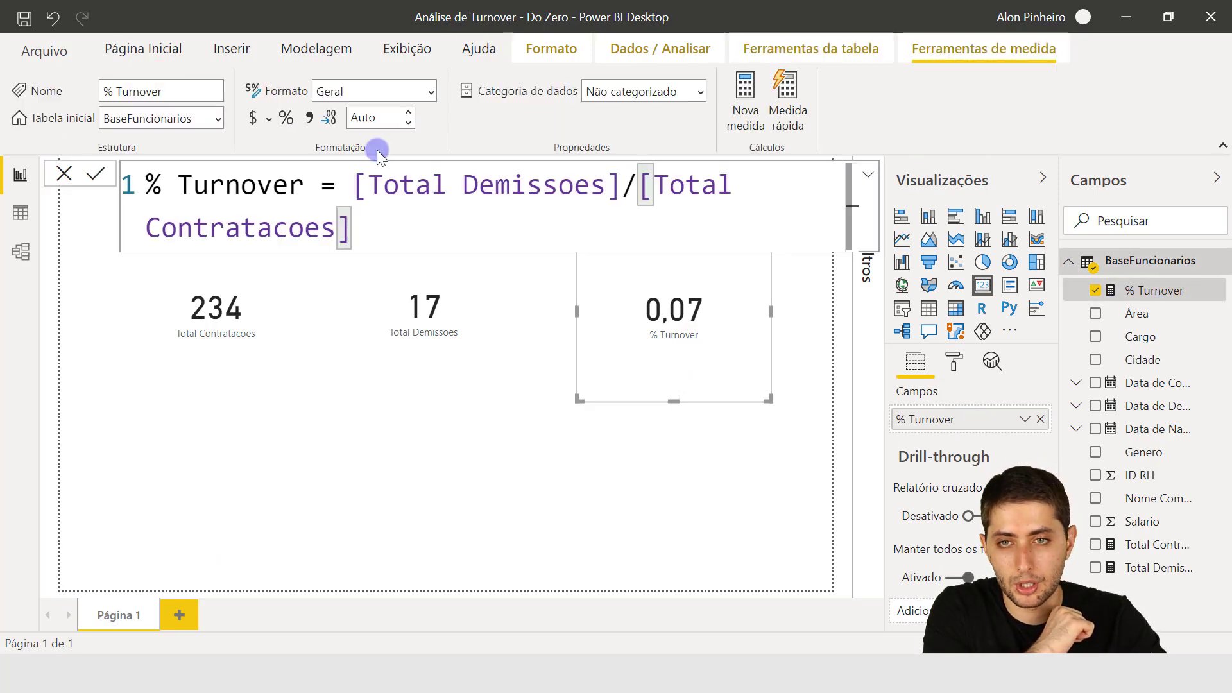
{"action": "left_click", "coordinate": [286, 118]}
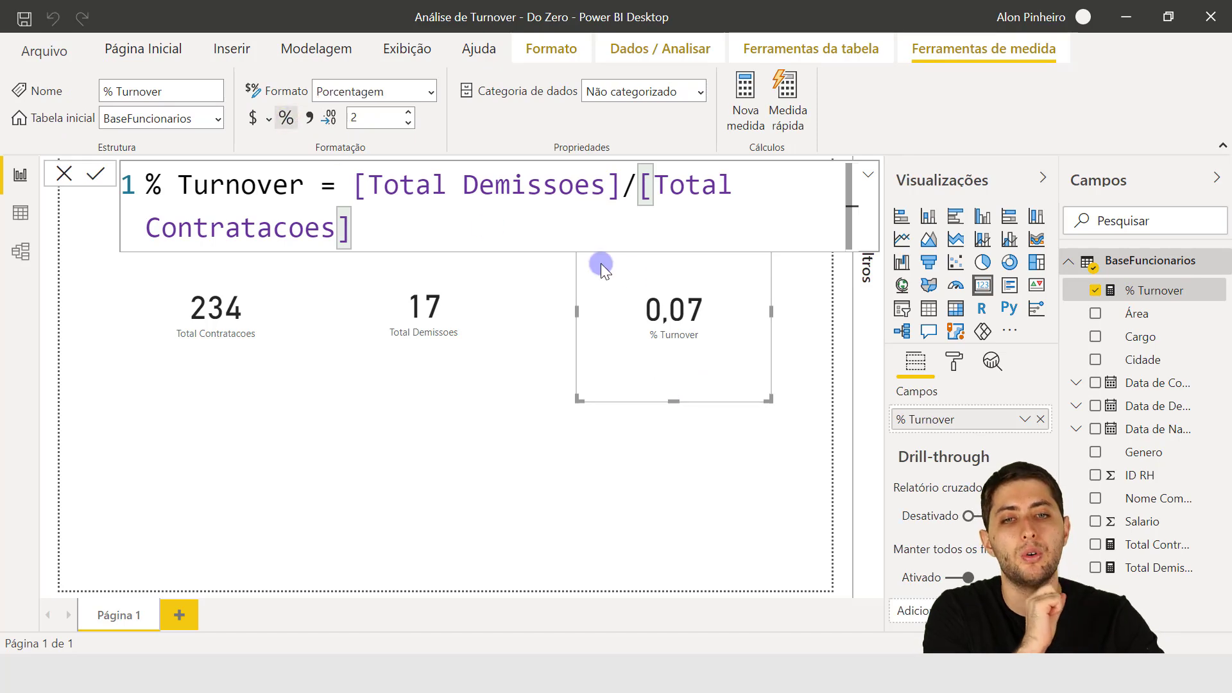
Step: Examine the Cidade column of the BaseFuncionarios table and the list of its distinct cities
{"action": "left_click", "coordinate": [784, 314]}
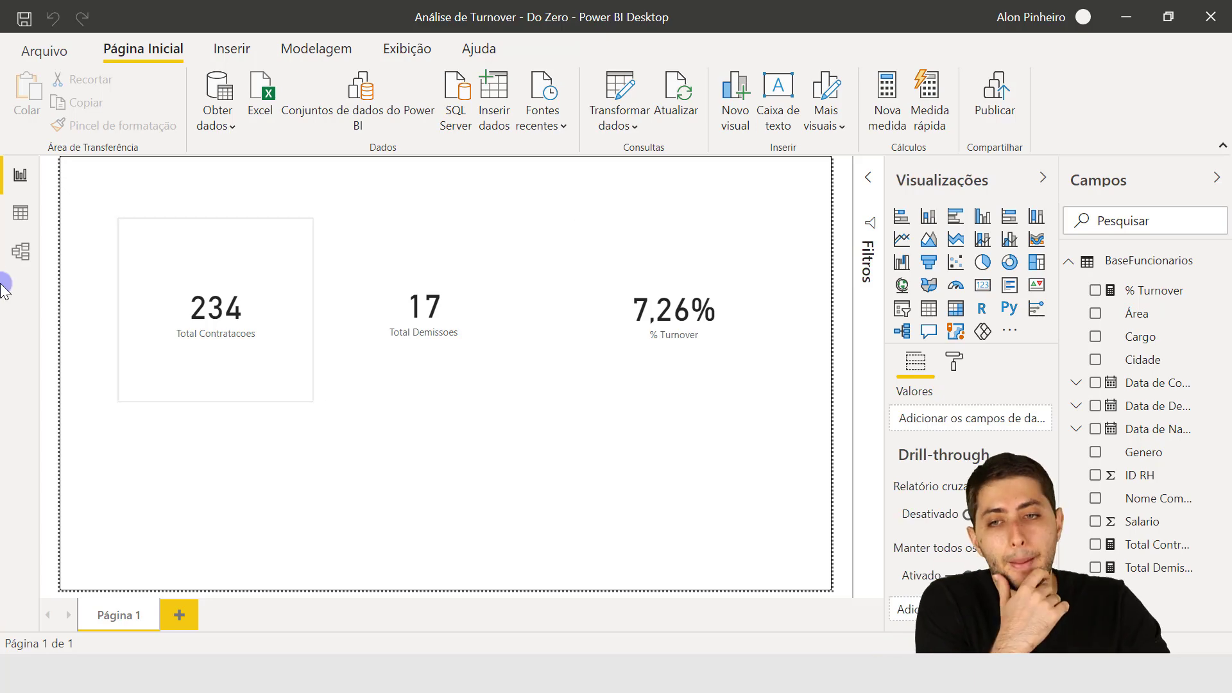
{"action": "left_click", "coordinate": [19, 215]}
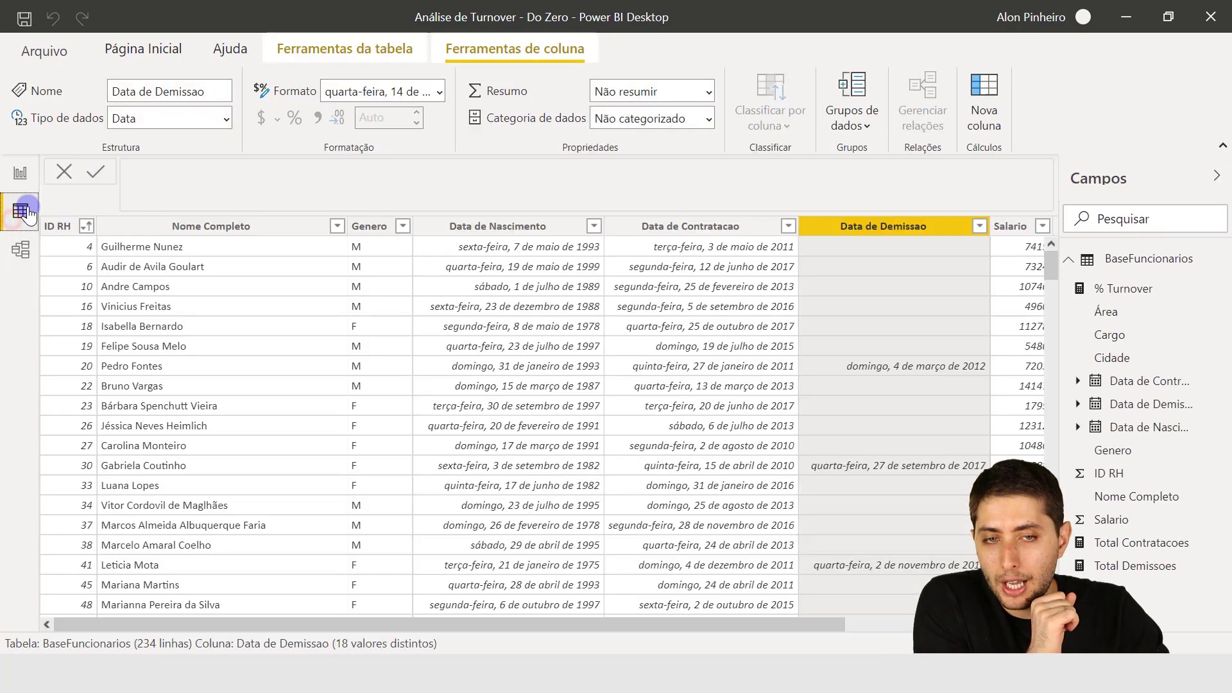
{"action": "left_click_drag", "start_coordinate": [540, 627], "coordinate": [809, 587]}
{"action": "left_click", "coordinate": [985, 230]}
{"action": "left_click", "coordinate": [1018, 222]}
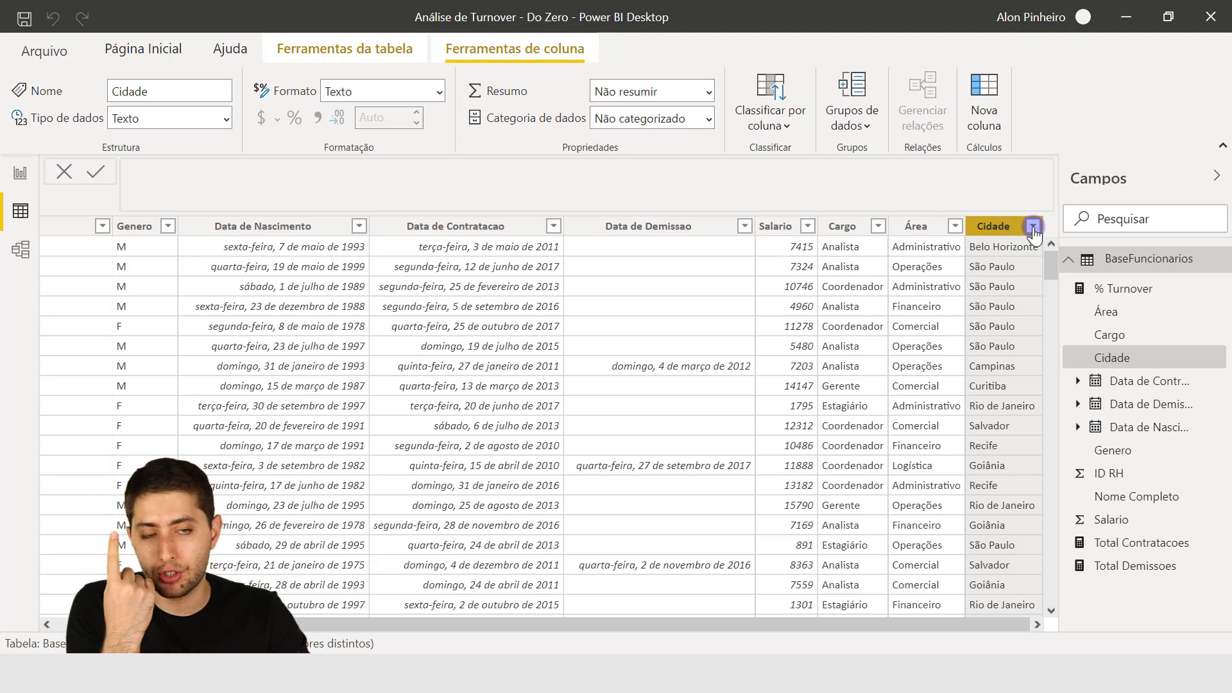
{"action": "left_click", "coordinate": [1031, 226]}
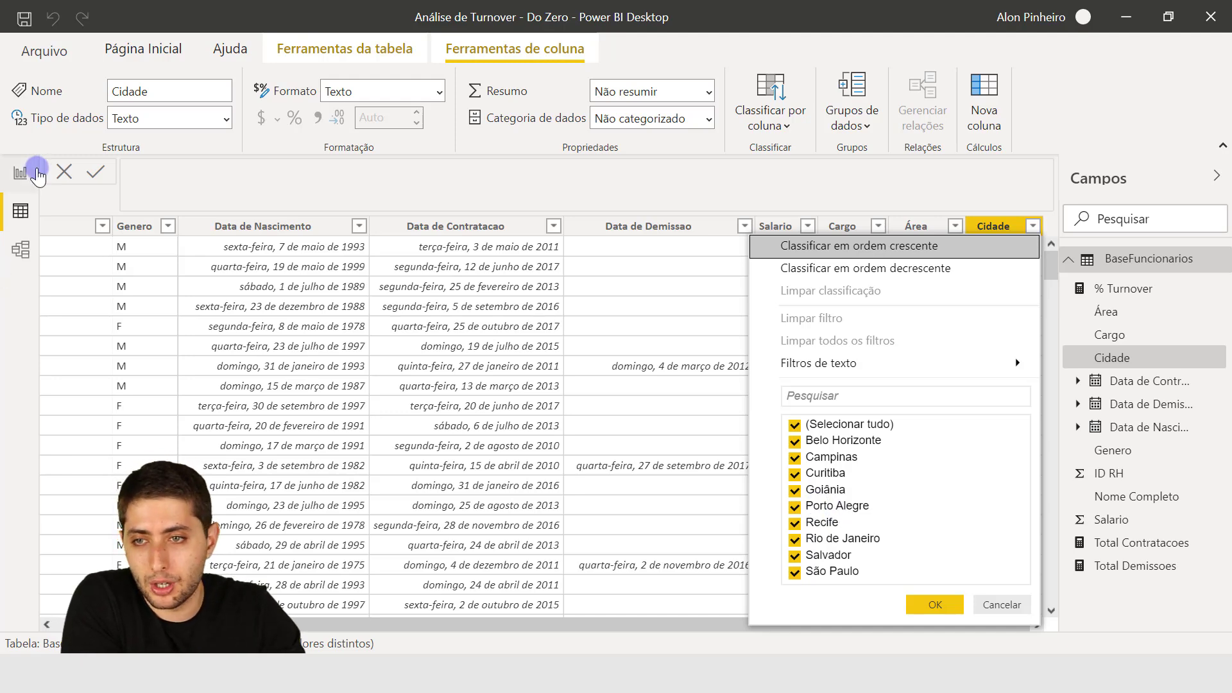
Step: Return to the report page and move the Total Contratacoes, Total Demissoes and % Turnover cards higher on the page in one row
{"action": "left_click", "coordinate": [20, 172]}
{"action": "left_click", "coordinate": [380, 386]}
{"action": "left_click_drag", "start_coordinate": [224, 379], "coordinate": [219, 330]}
{"action": "left_click_drag", "start_coordinate": [389, 337], "coordinate": [460, 279]}
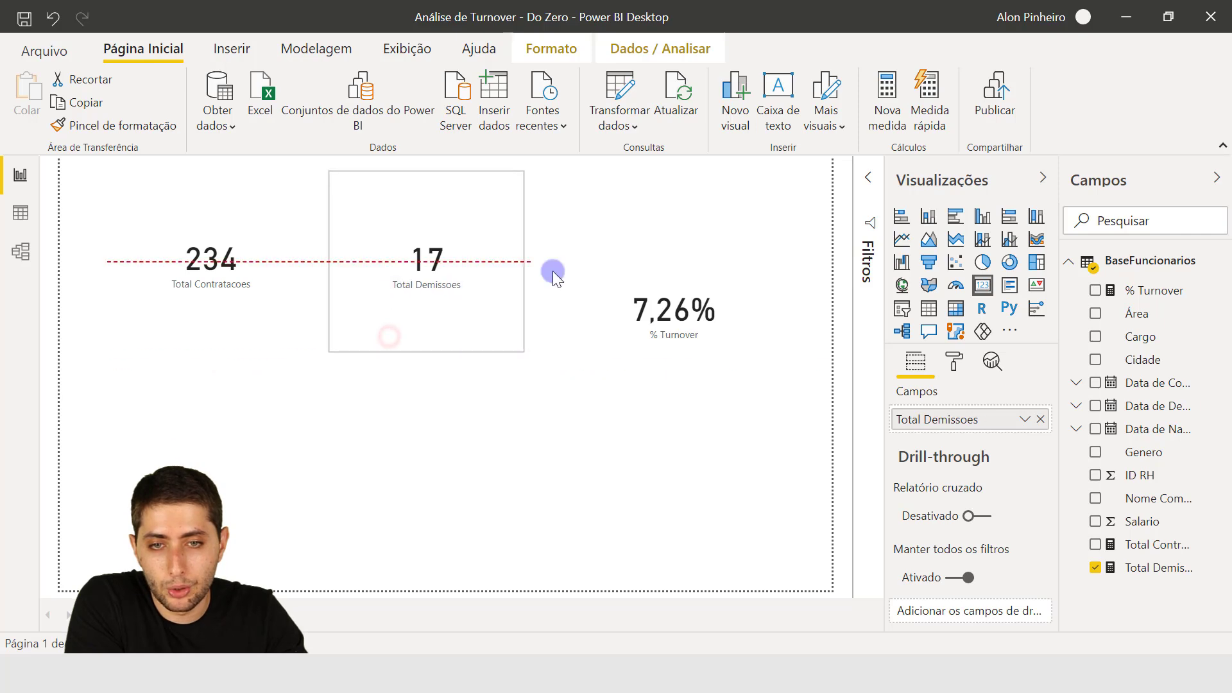
{"action": "left_click_drag", "start_coordinate": [659, 287], "coordinate": [654, 250]}
{"action": "left_click", "coordinate": [493, 419]}
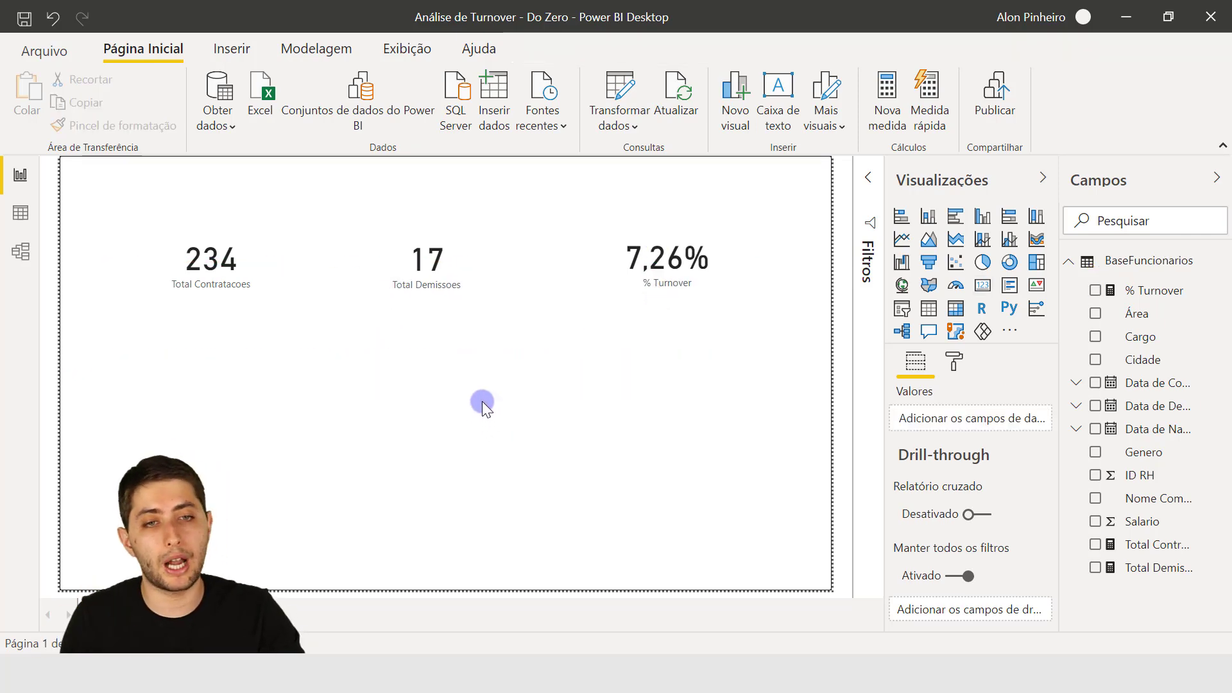
Step: Add a stacked bar chart, place it below the Total Demissoes card and make it taller
{"action": "left_click", "coordinate": [899, 217]}
{"action": "left_click_drag", "start_coordinate": [214, 515], "coordinate": [286, 472]}
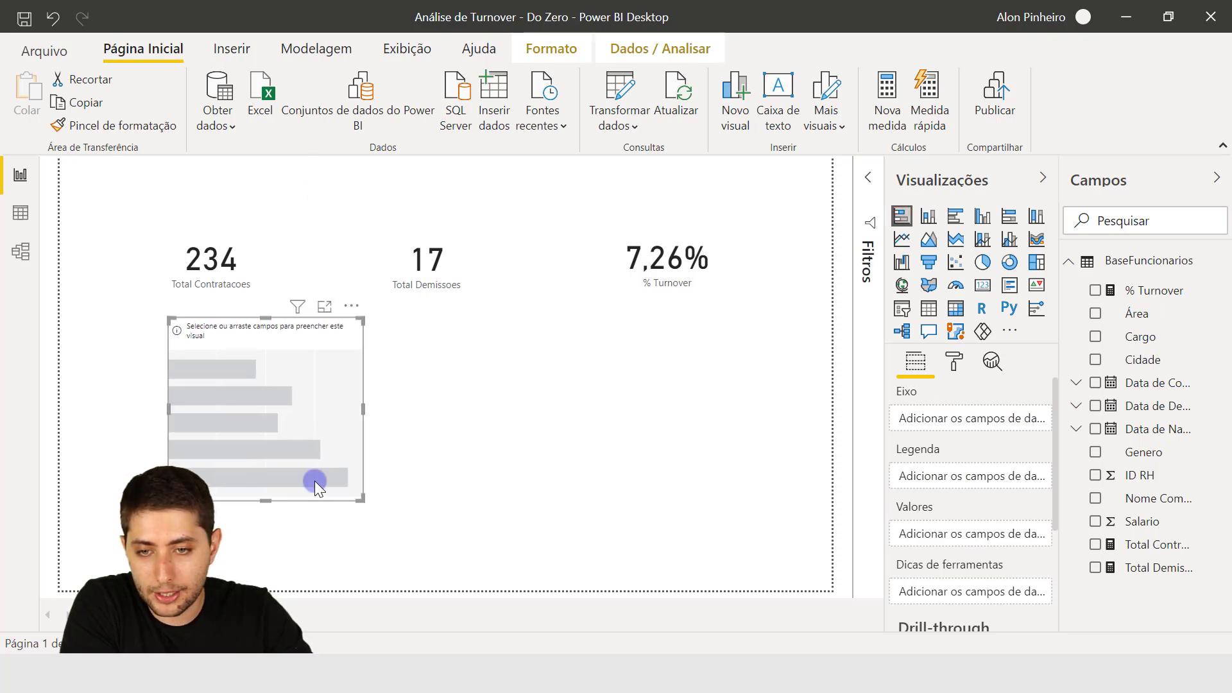
{"action": "left_click_drag", "start_coordinate": [358, 496], "coordinate": [494, 538]}
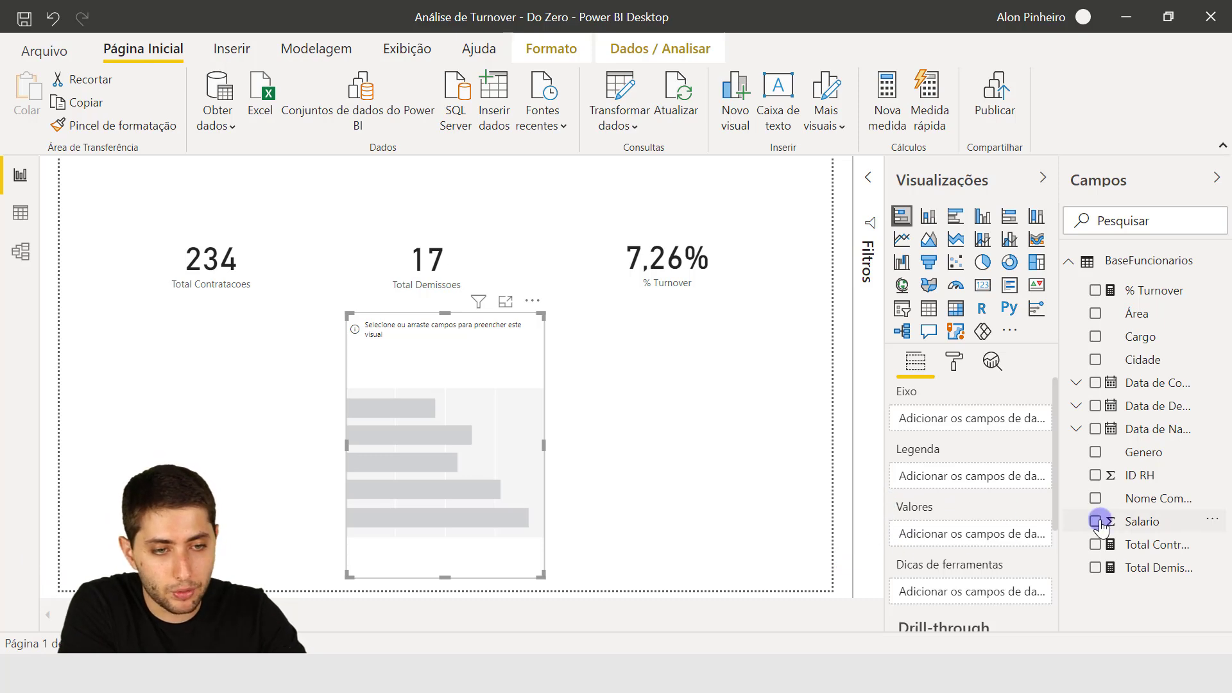
Step: Plot % Turnover as the bar chart's values with Cidade on the axis, and widen the chart to fit the city names
{"action": "left_click_drag", "start_coordinate": [1183, 297], "coordinate": [1013, 538]}
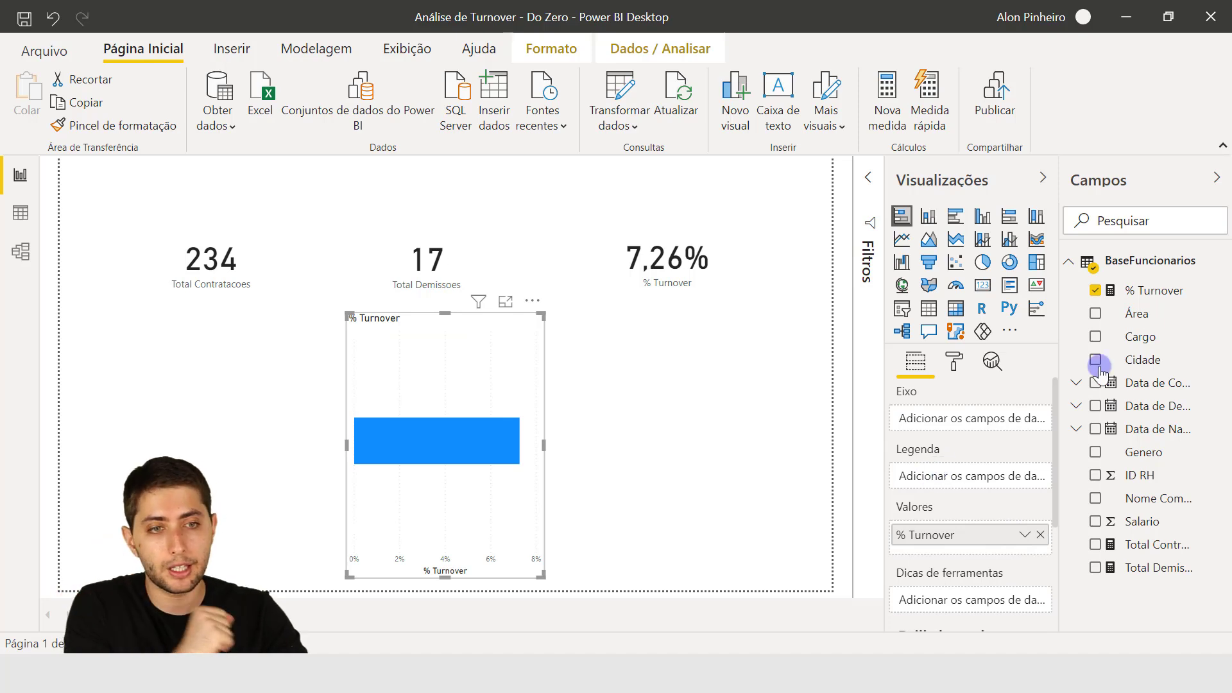
{"action": "left_click_drag", "start_coordinate": [1143, 371], "coordinate": [981, 417]}
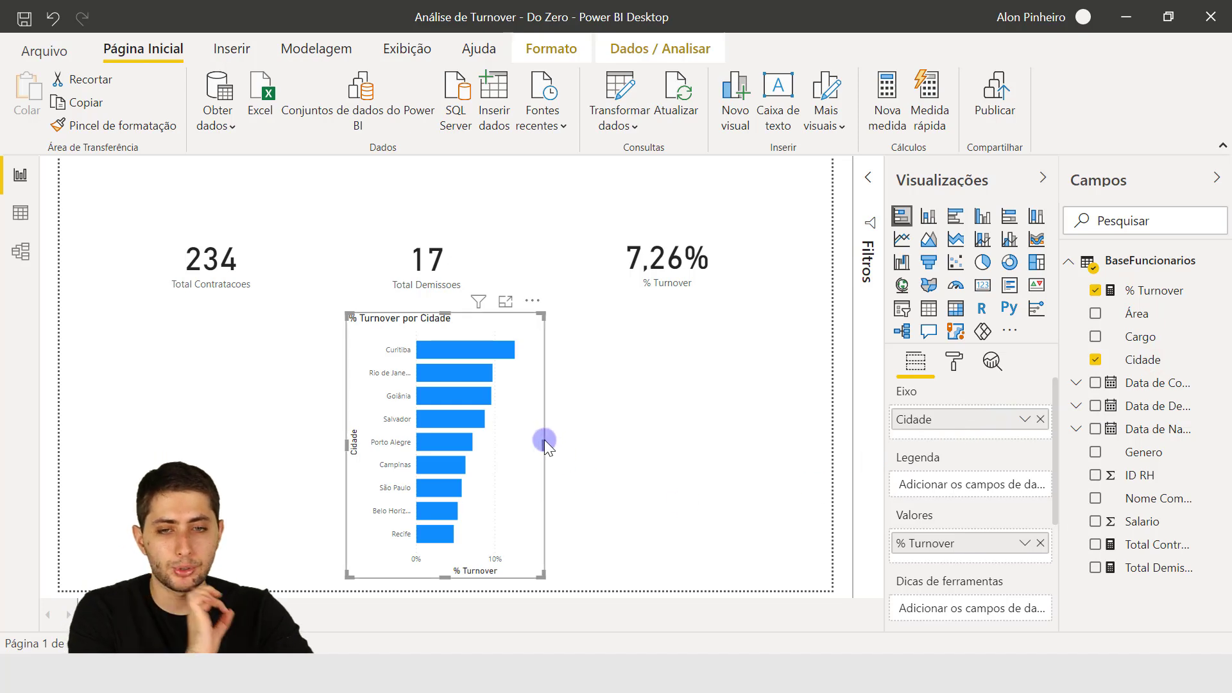
{"action": "left_click_drag", "start_coordinate": [543, 447], "coordinate": [523, 469]}
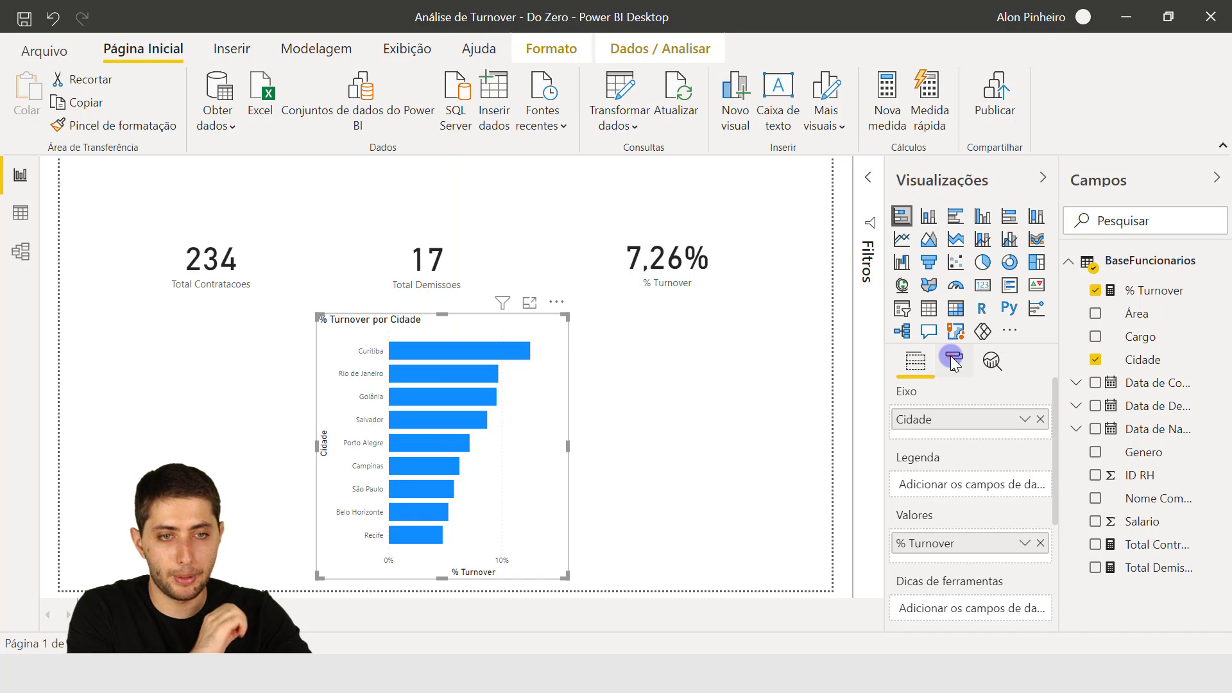
Step: Change the default data color of the % Turnover por Cidade bars to the dark blue theme color
{"action": "left_click", "coordinate": [954, 360]}
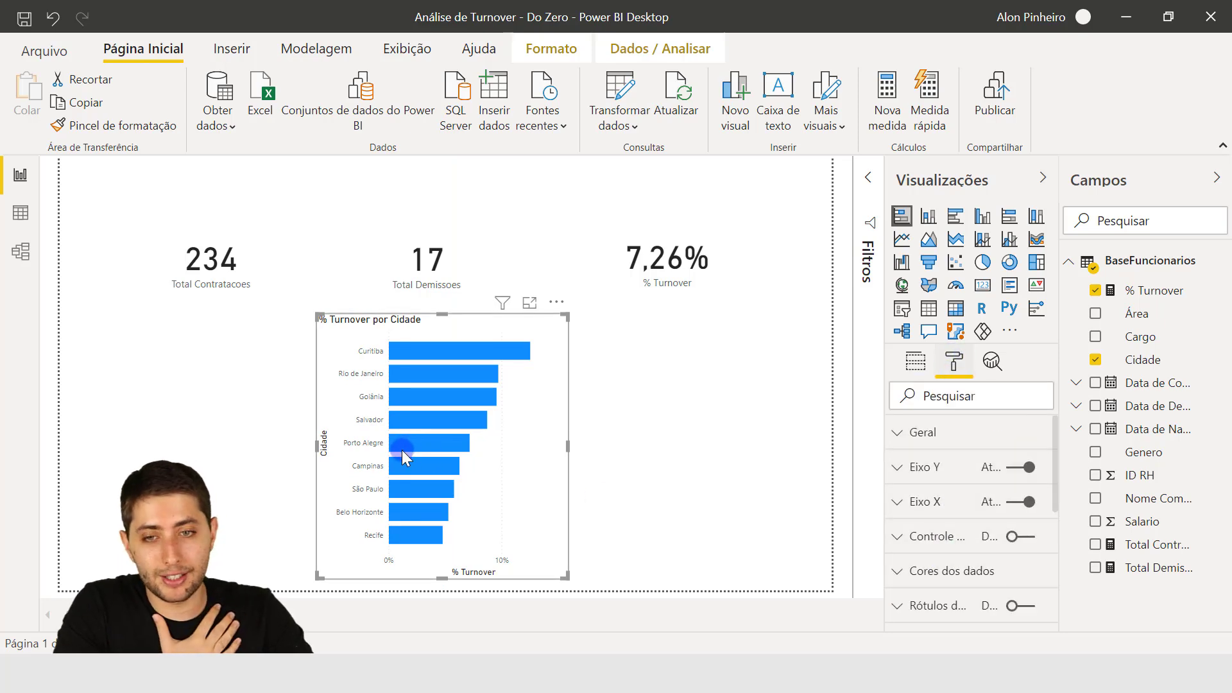
{"action": "left_click", "coordinate": [935, 571]}
{"action": "scroll", "coordinate": [948, 558], "scroll_direction": "down", "scroll_amount": 3}
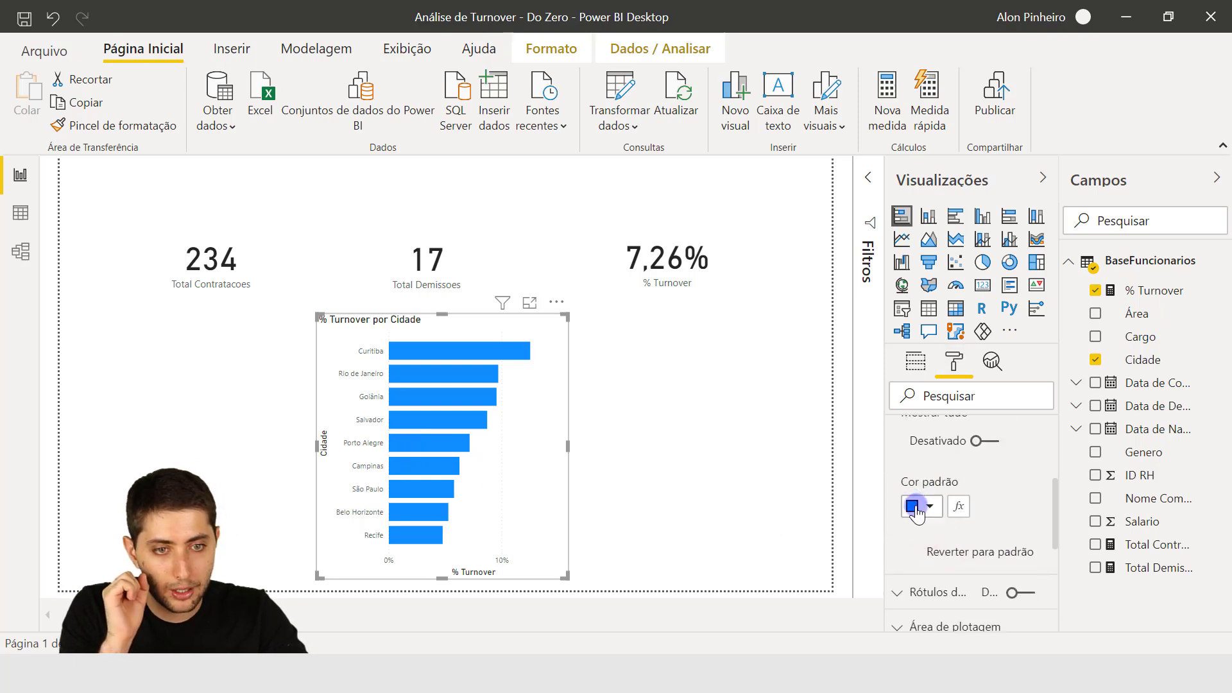
{"action": "left_click", "coordinate": [916, 510]}
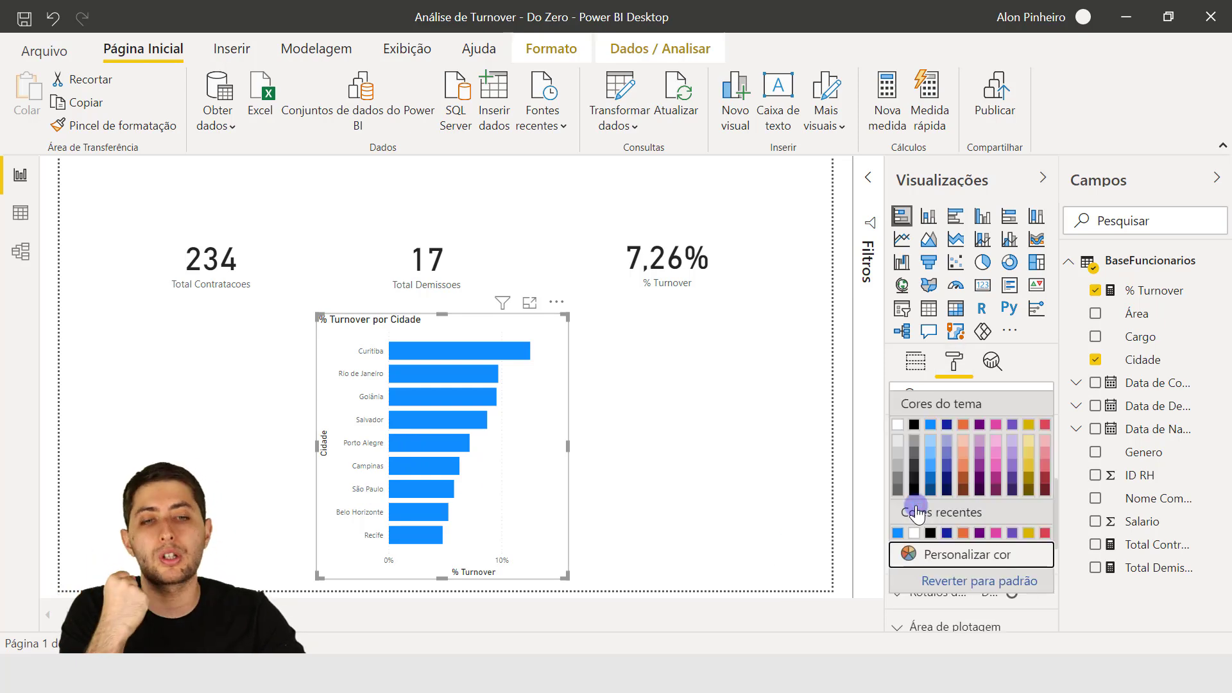
{"action": "left_click", "coordinate": [947, 425]}
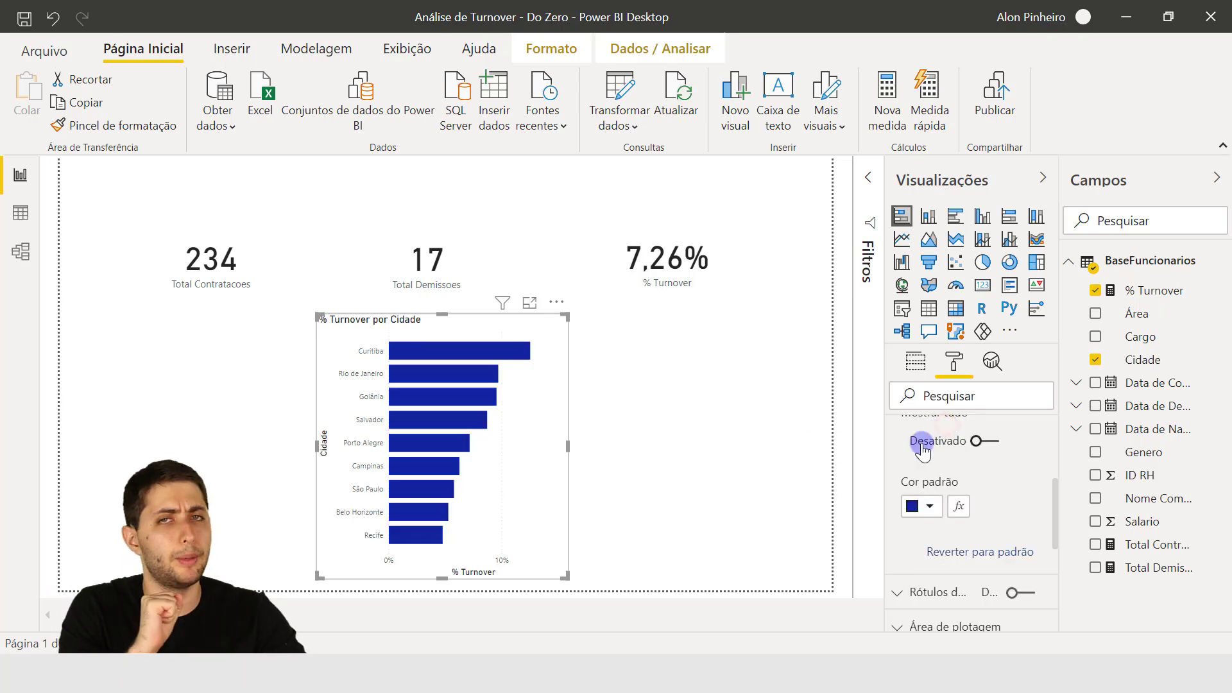
Step: Format the chart's Y-axis labels in black at 11 pt and widen the chart further
{"action": "scroll", "coordinate": [930, 465], "scroll_direction": "down", "scroll_amount": 2}
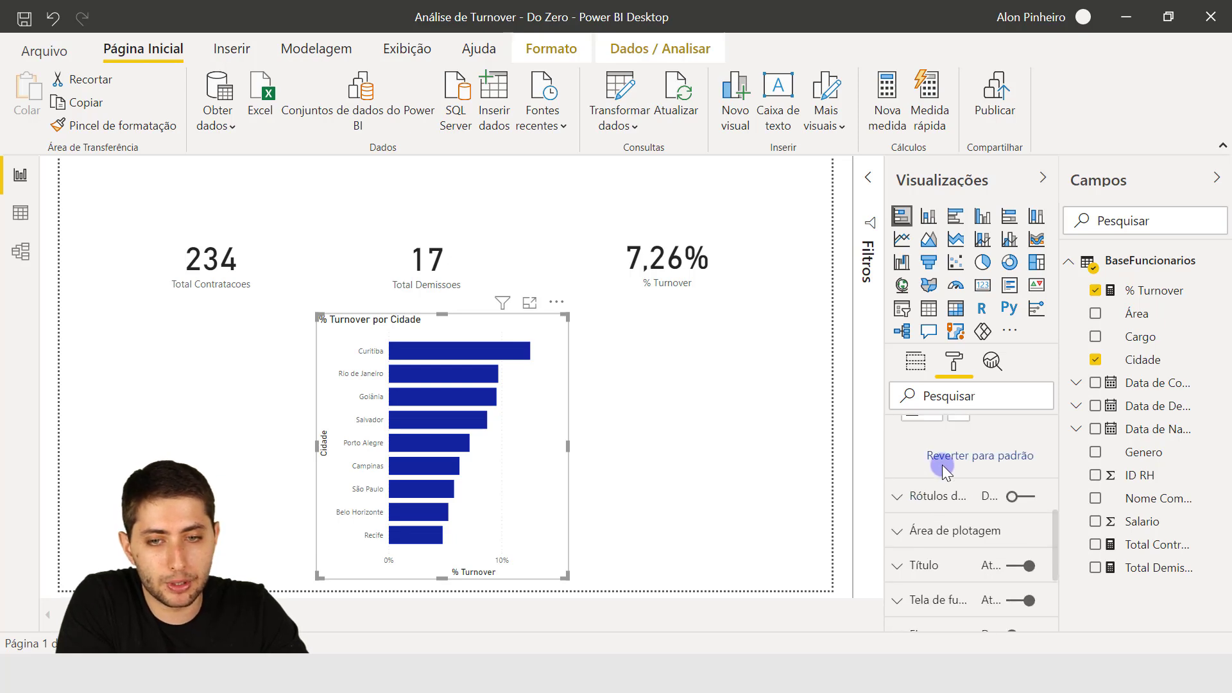
{"action": "scroll", "coordinate": [942, 465], "scroll_direction": "down", "scroll_amount": 2}
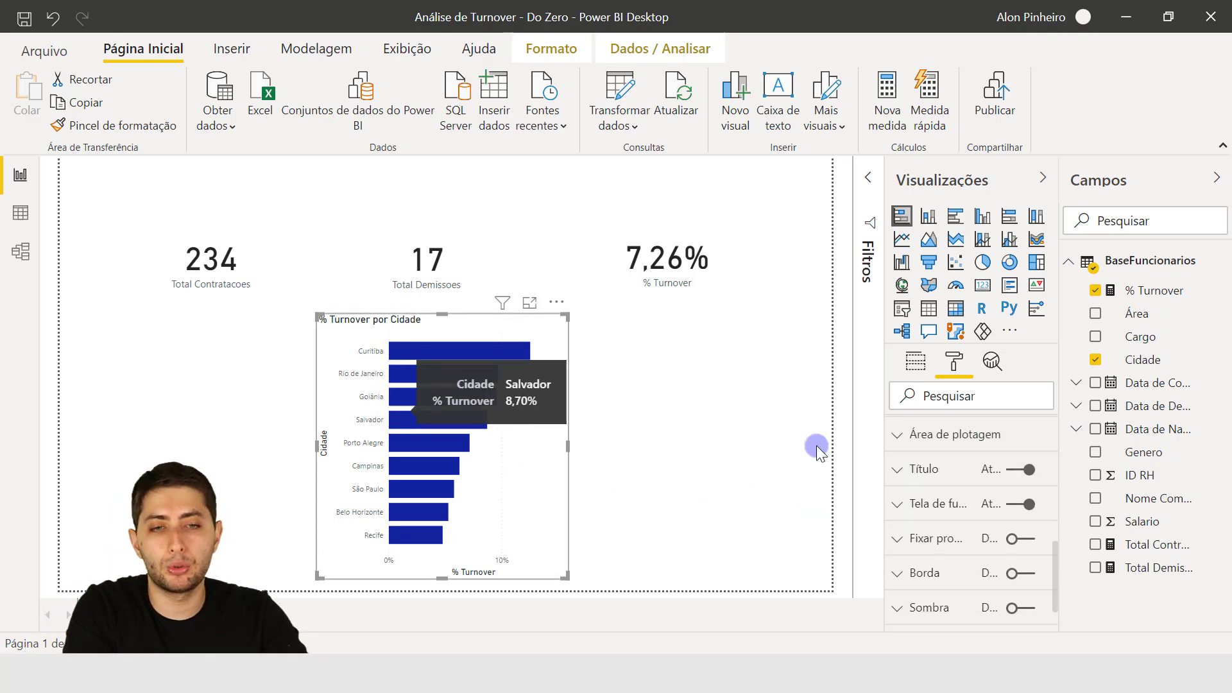
{"action": "scroll", "coordinate": [941, 496], "scroll_direction": "down", "scroll_amount": 1}
{"action": "scroll", "coordinate": [941, 494], "scroll_direction": "up", "scroll_amount": 5}
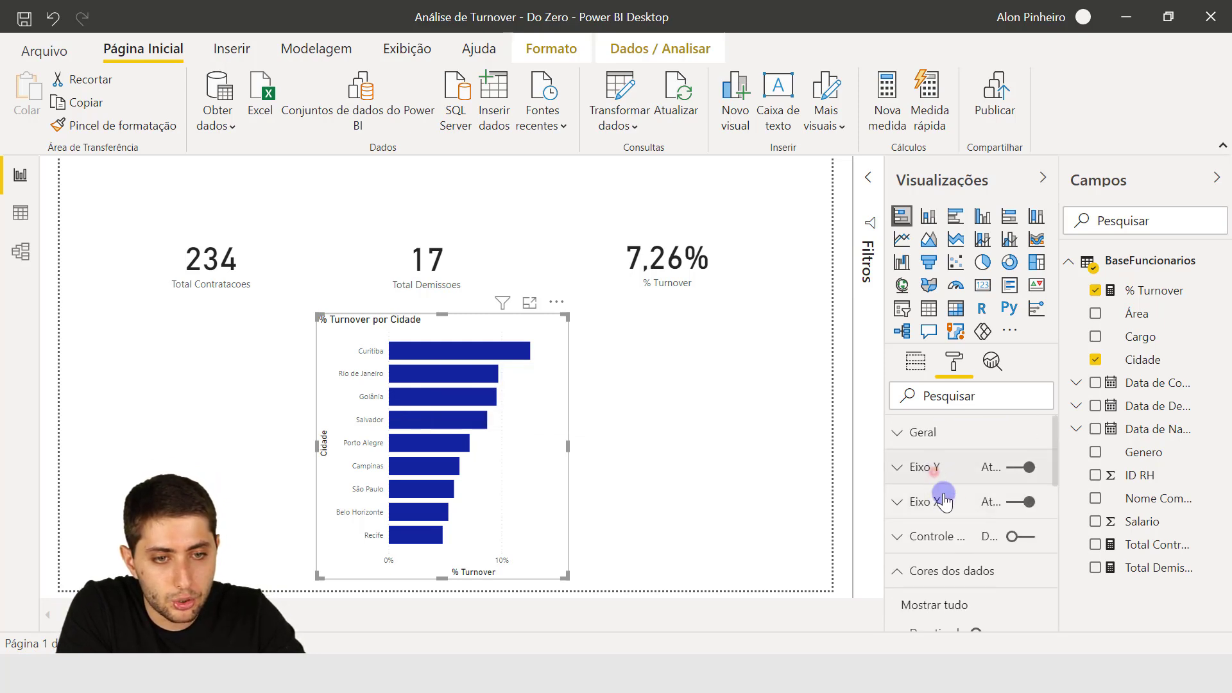
{"action": "left_click", "coordinate": [934, 472]}
{"action": "scroll", "coordinate": [951, 503], "scroll_direction": "down", "scroll_amount": 2}
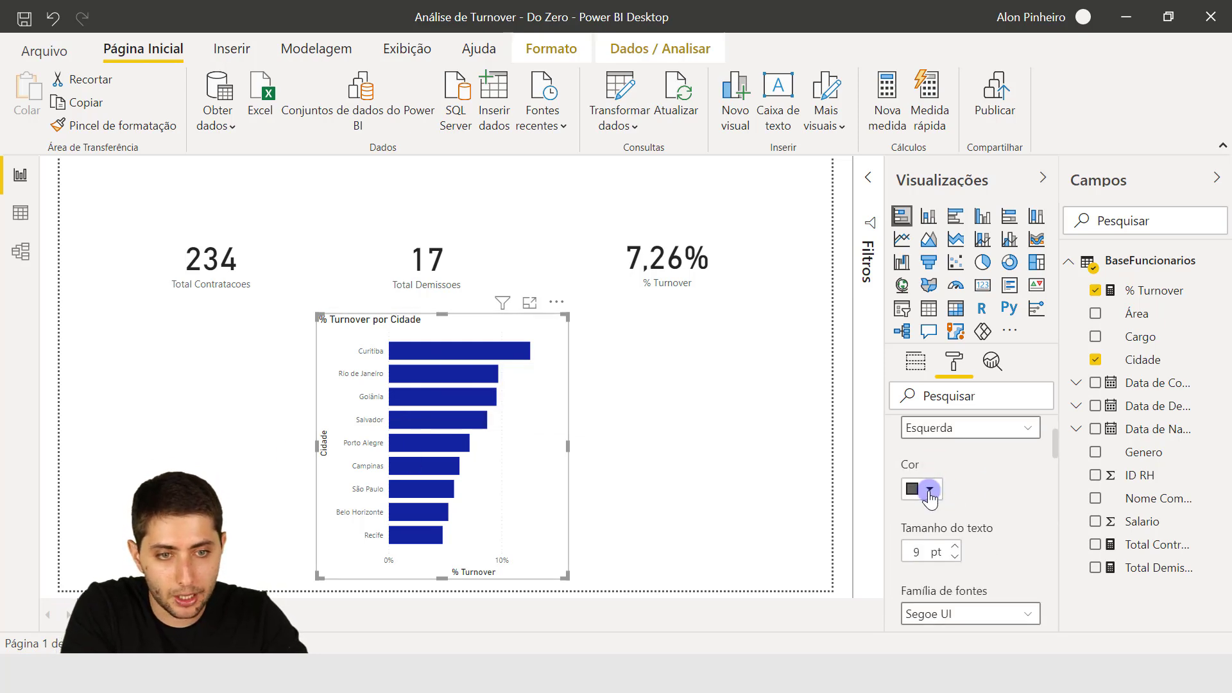
{"action": "left_click", "coordinate": [929, 490]}
{"action": "left_click", "coordinate": [921, 297]}
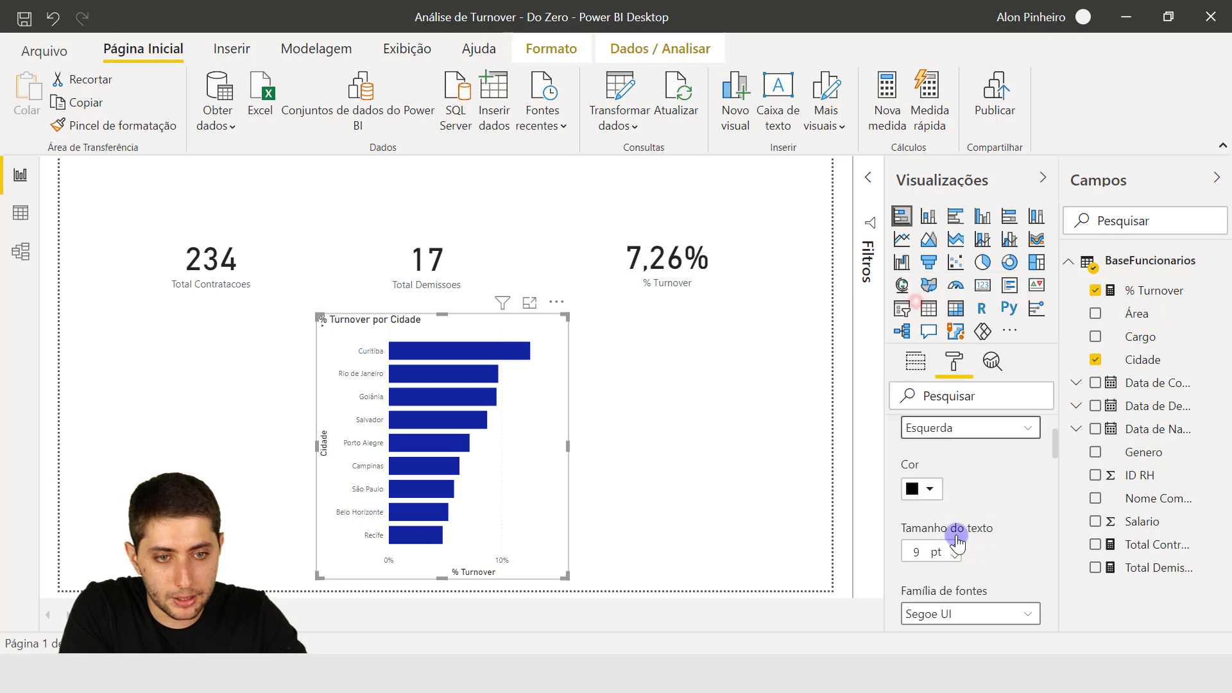
{"action": "left_click", "coordinate": [954, 546]}
{"action": "mouse_move", "coordinate": [567, 446]}
{"action": "left_mouse_down"}
{"action": "mouse_move", "coordinate": [617, 447]}
{"action": "mouse_move", "coordinate": [564, 461]}
{"action": "left_mouse_up"}
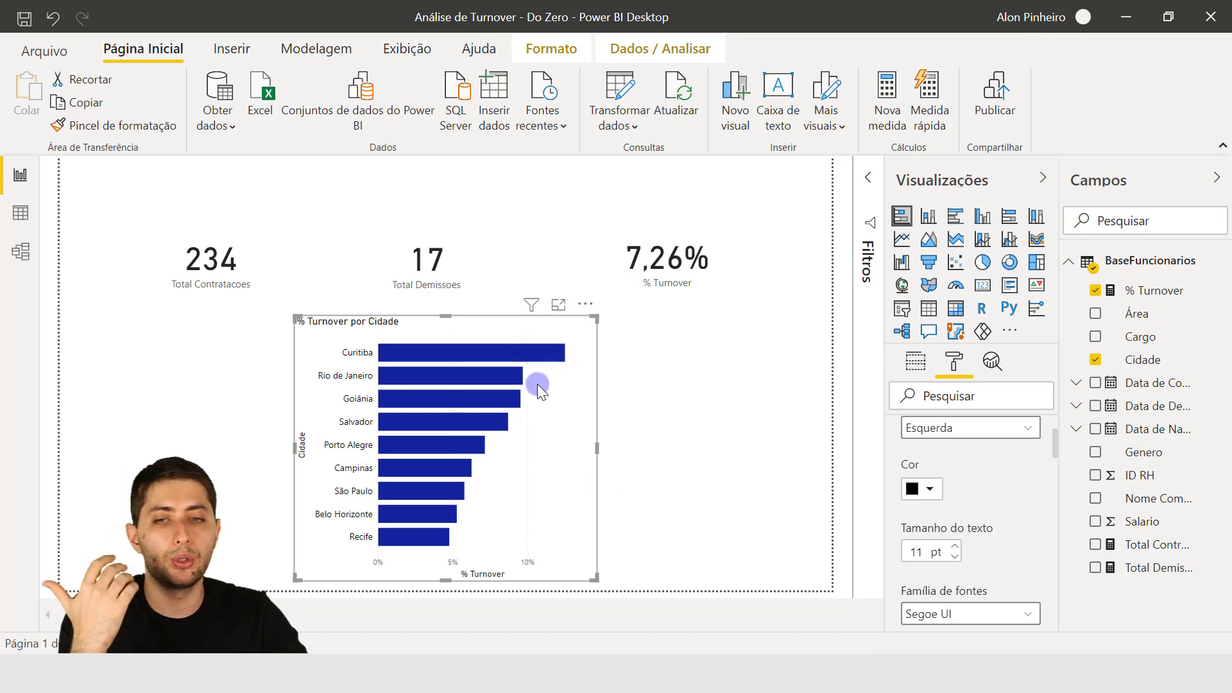
{"action": "scroll", "coordinate": [979, 468], "scroll_direction": "up", "scroll_amount": 3}
{"action": "left_click", "coordinate": [953, 471]}
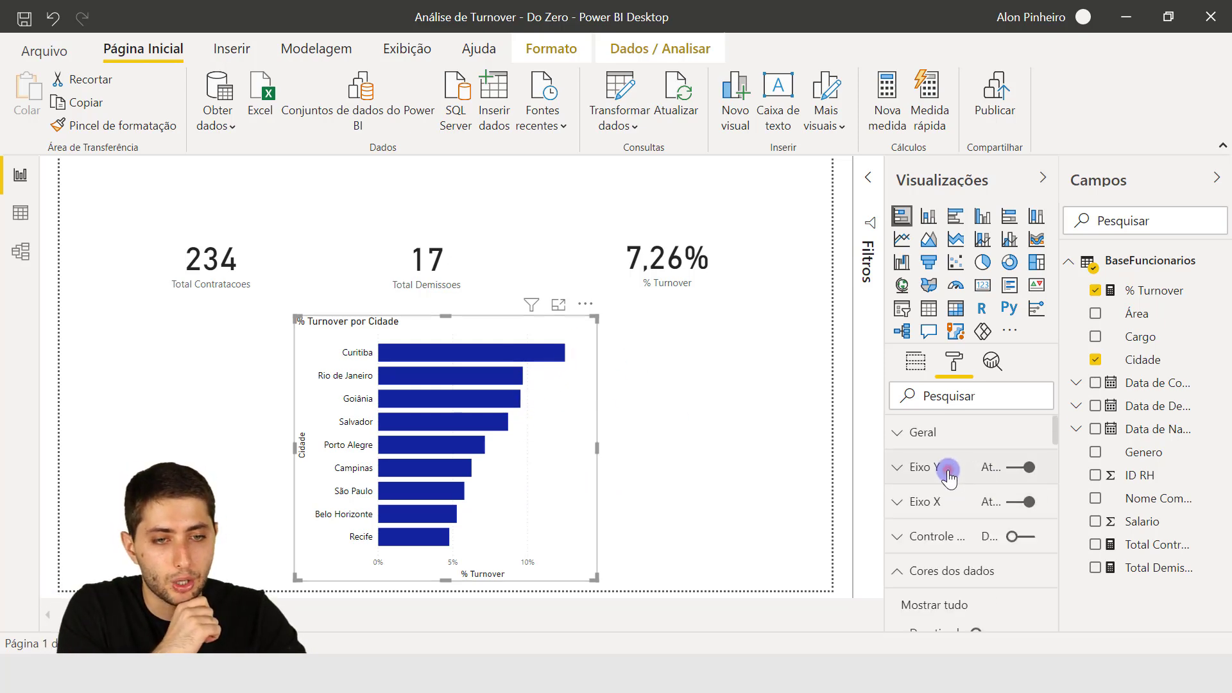
Step: Turn on the bar chart's data labels and set their text size to 12 pt
{"action": "left_click", "coordinate": [950, 569]}
{"action": "scroll", "coordinate": [946, 565], "scroll_direction": "down", "scroll_amount": 3}
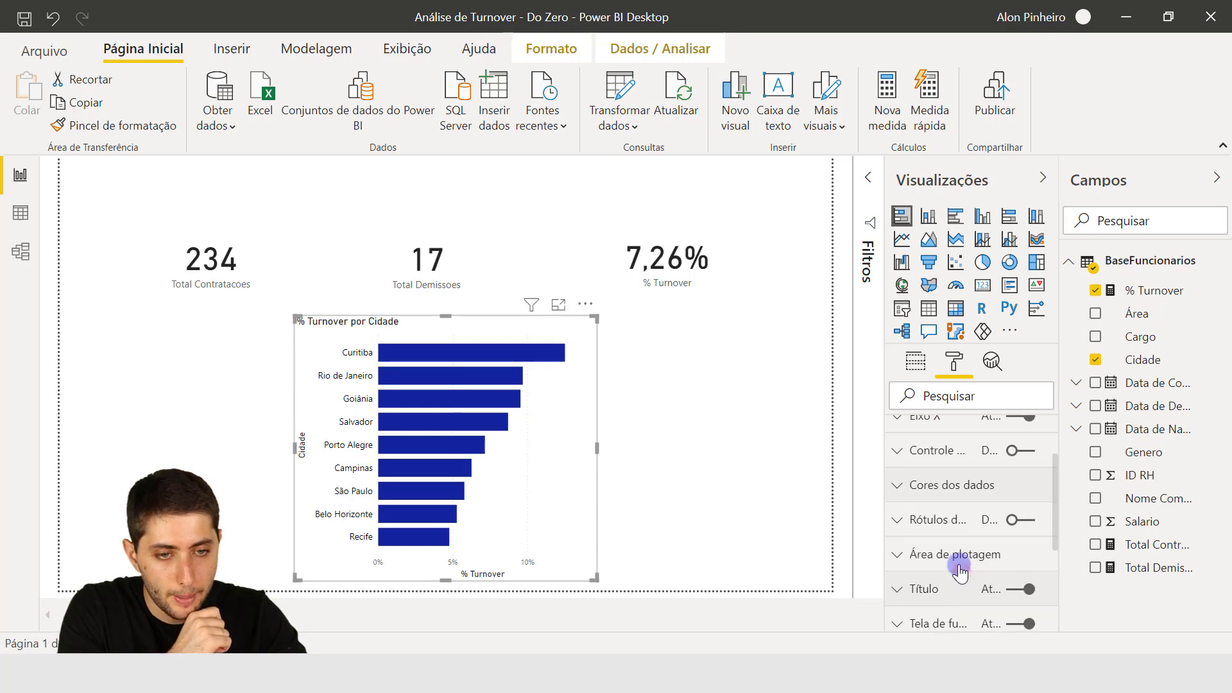
{"action": "left_click", "coordinate": [1021, 510]}
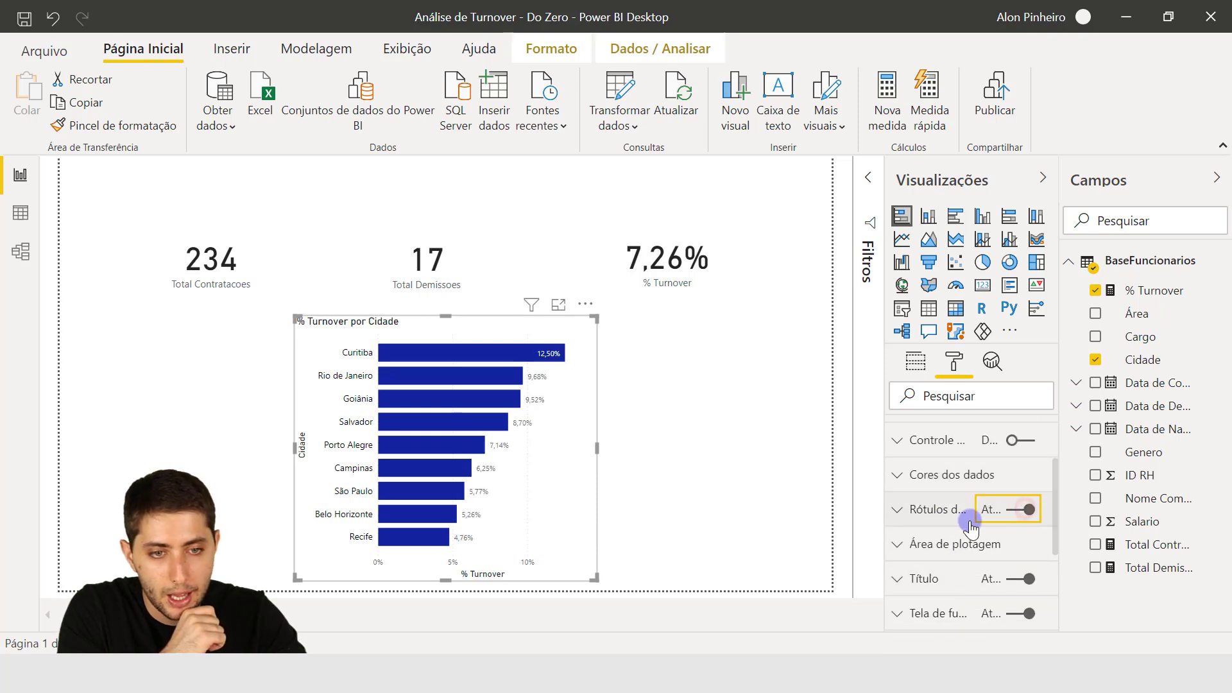
{"action": "left_click", "coordinate": [948, 515]}
{"action": "scroll", "coordinate": [949, 518], "scroll_direction": "down", "scroll_amount": 3}
{"action": "scroll", "coordinate": [949, 518], "scroll_direction": "down", "scroll_amount": 5}
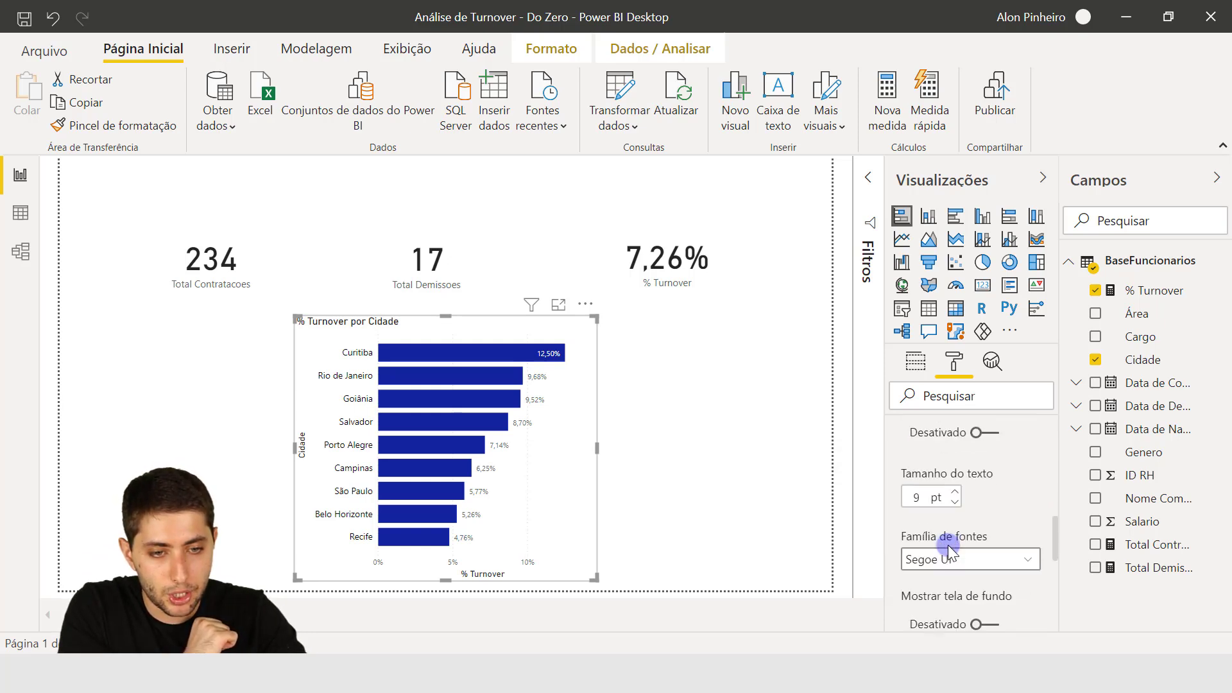
{"action": "left_click", "coordinate": [955, 492]}
{"action": "left_click", "coordinate": [956, 492]}
{"action": "left_click", "coordinate": [956, 492]}
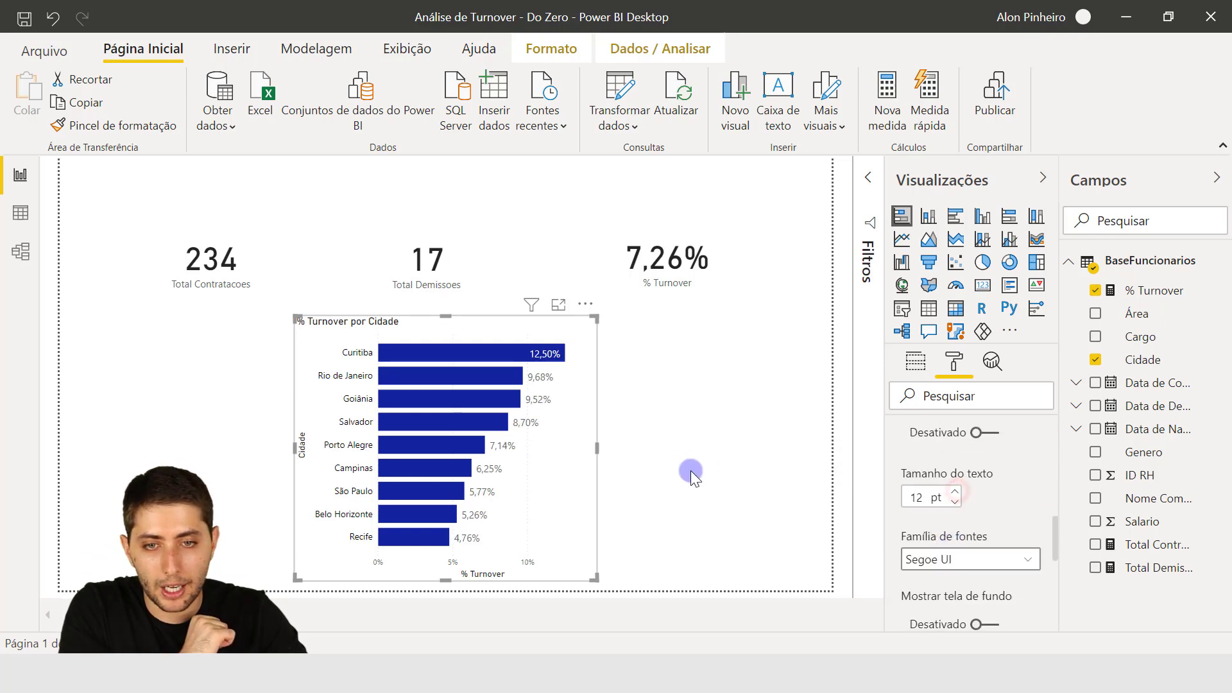
{"action": "scroll", "coordinate": [949, 506], "scroll_direction": "up", "scroll_amount": 5}
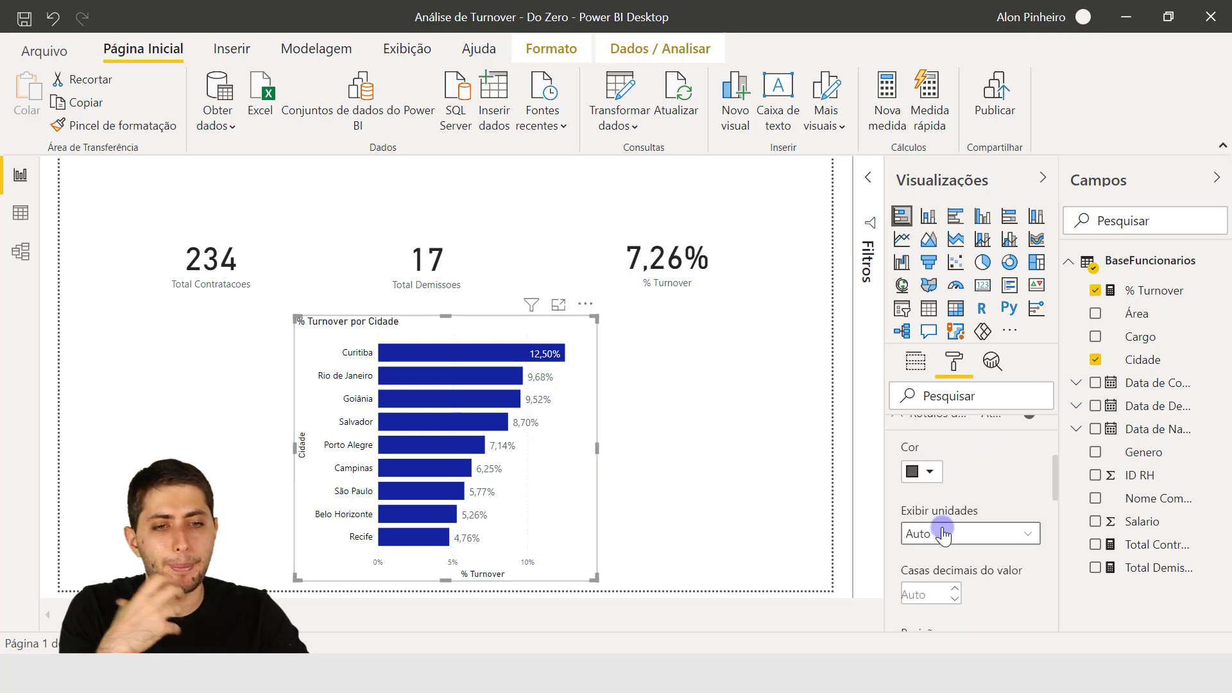
{"action": "left_click", "coordinate": [931, 510]}
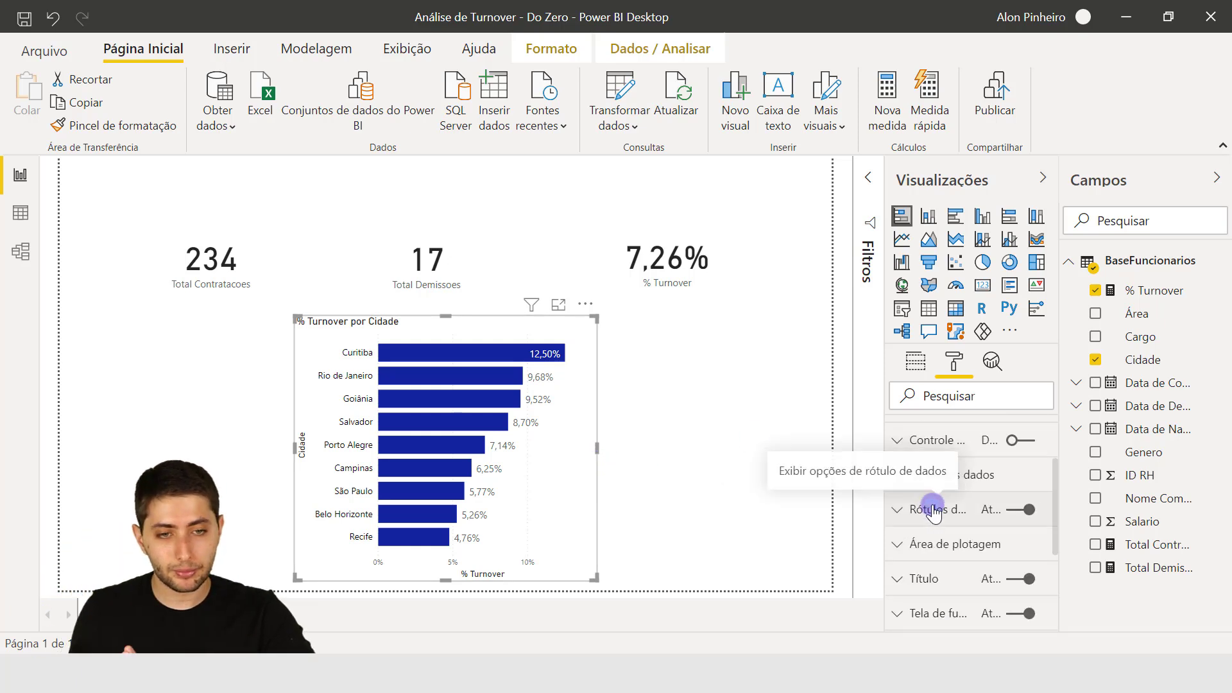
Step: Turn on the border and shadow for the % Turnover por Cidade chart
{"action": "scroll", "coordinate": [935, 511], "scroll_direction": "down", "scroll_amount": 3}
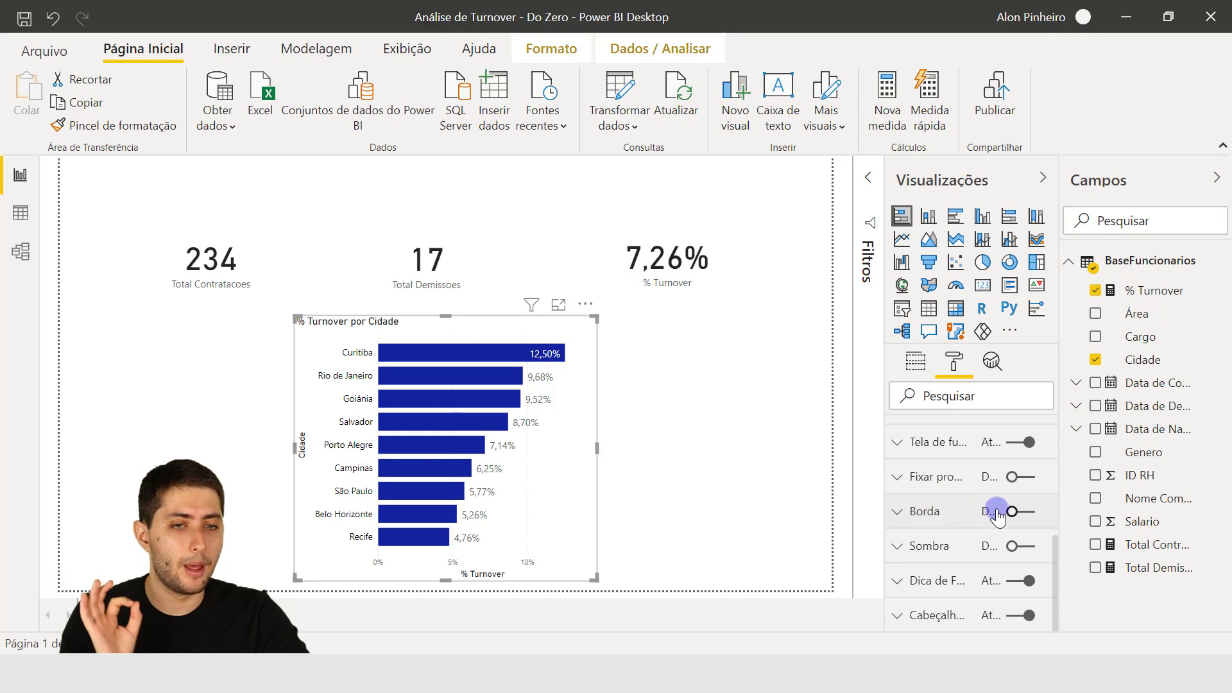
{"action": "left_click", "coordinate": [1017, 512]}
{"action": "left_click", "coordinate": [1018, 546]}
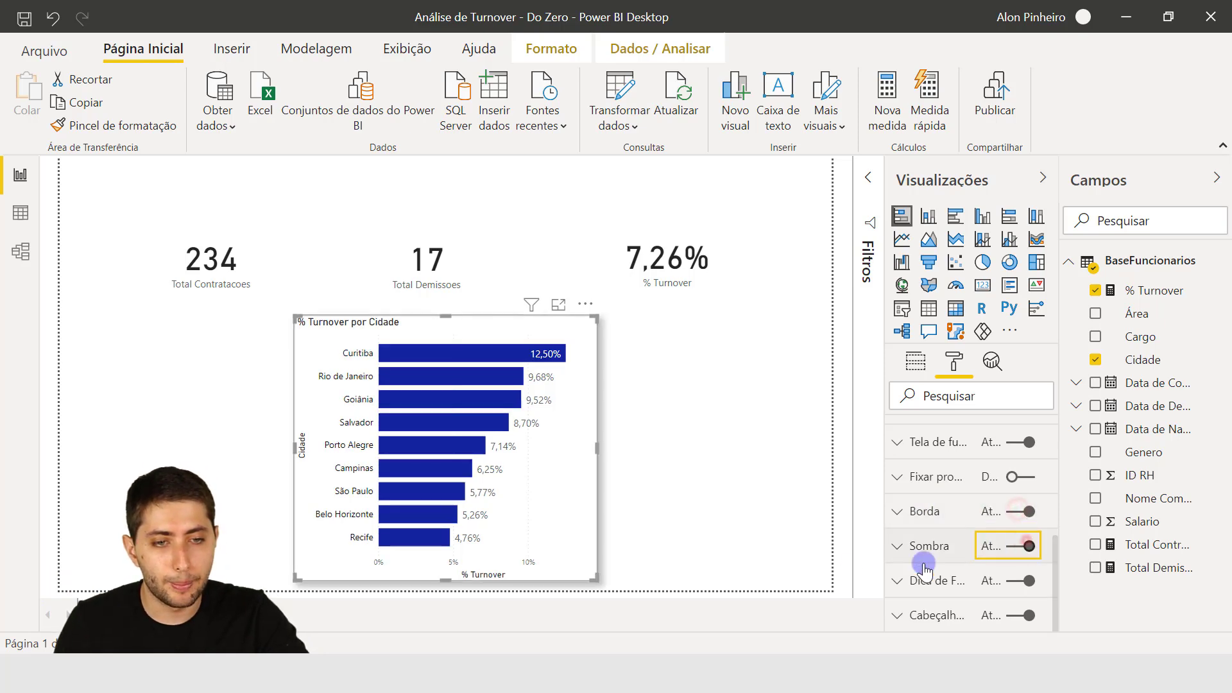
{"action": "left_click", "coordinate": [706, 540]}
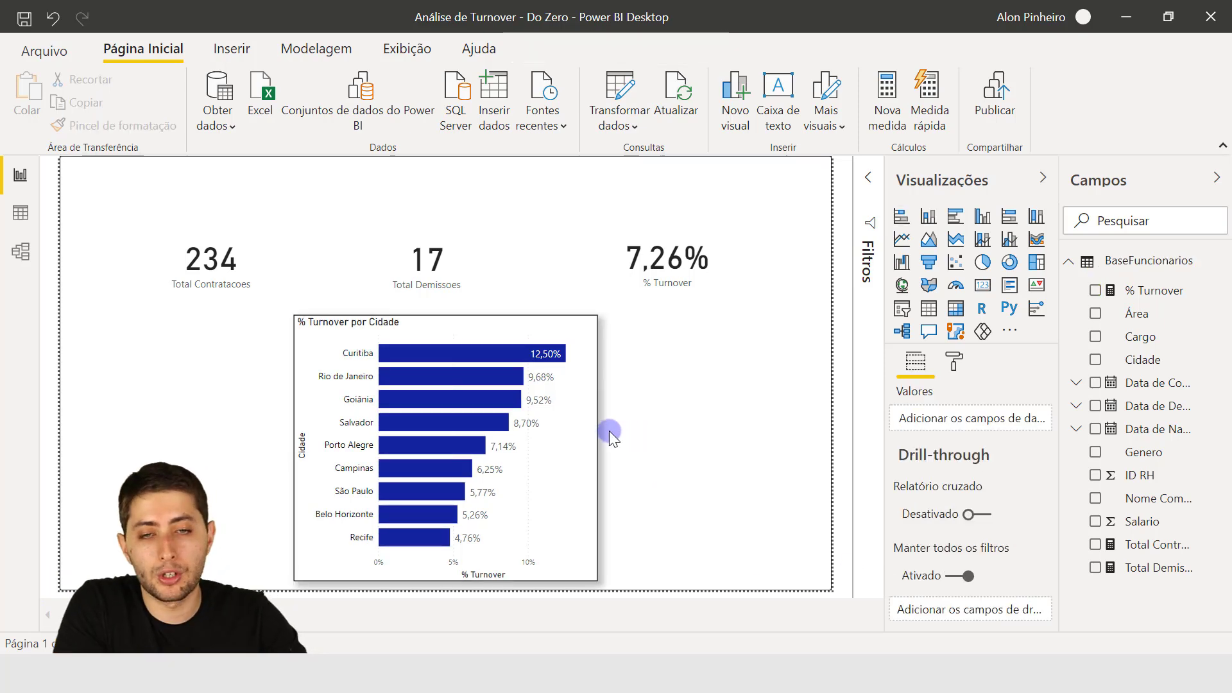
Step: Move the Total Demissoes card slightly upward
{"action": "left_click_drag", "start_coordinate": [413, 276], "coordinate": [415, 263]}
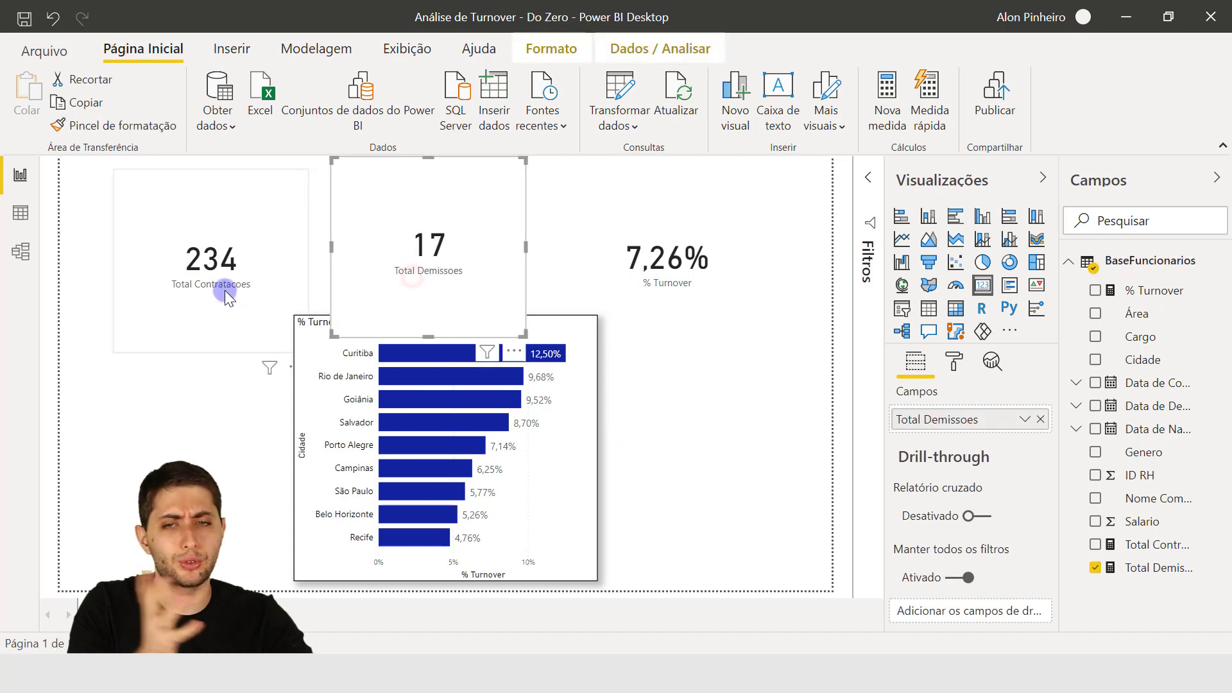
{"action": "left_click", "coordinate": [234, 286]}
{"action": "left_click", "coordinate": [606, 241]}
{"action": "left_click", "coordinate": [548, 498]}
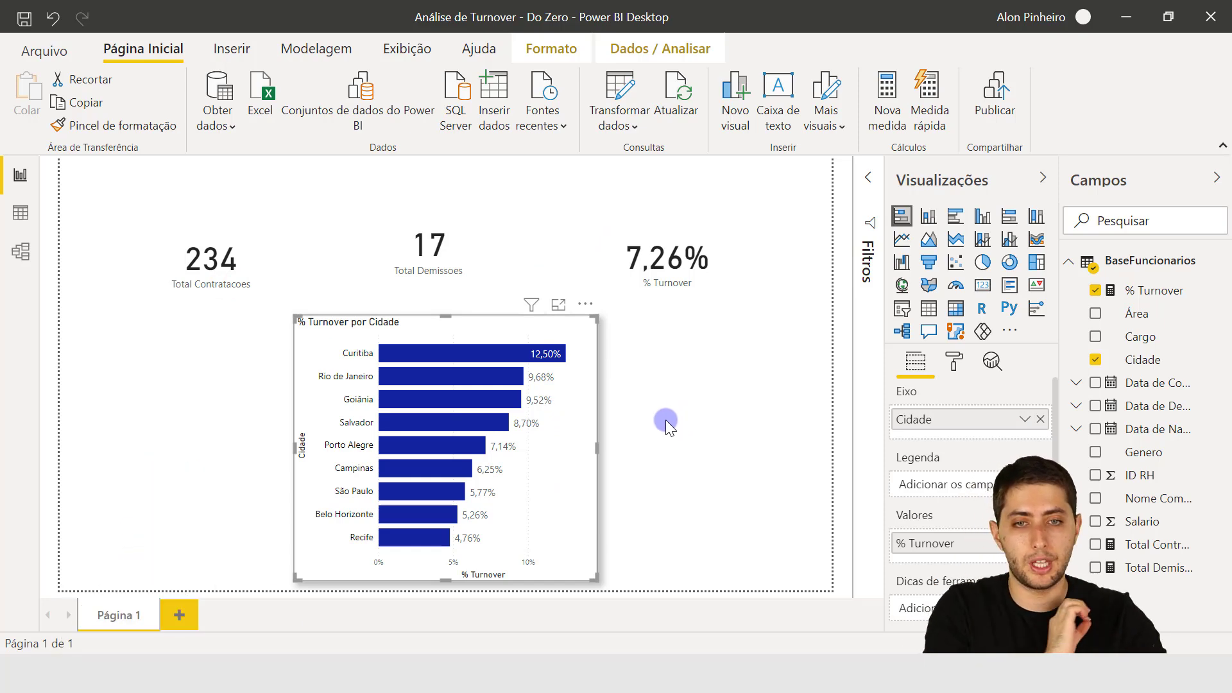
{"action": "left_click", "coordinate": [651, 271]}
{"action": "left_click", "coordinate": [691, 430]}
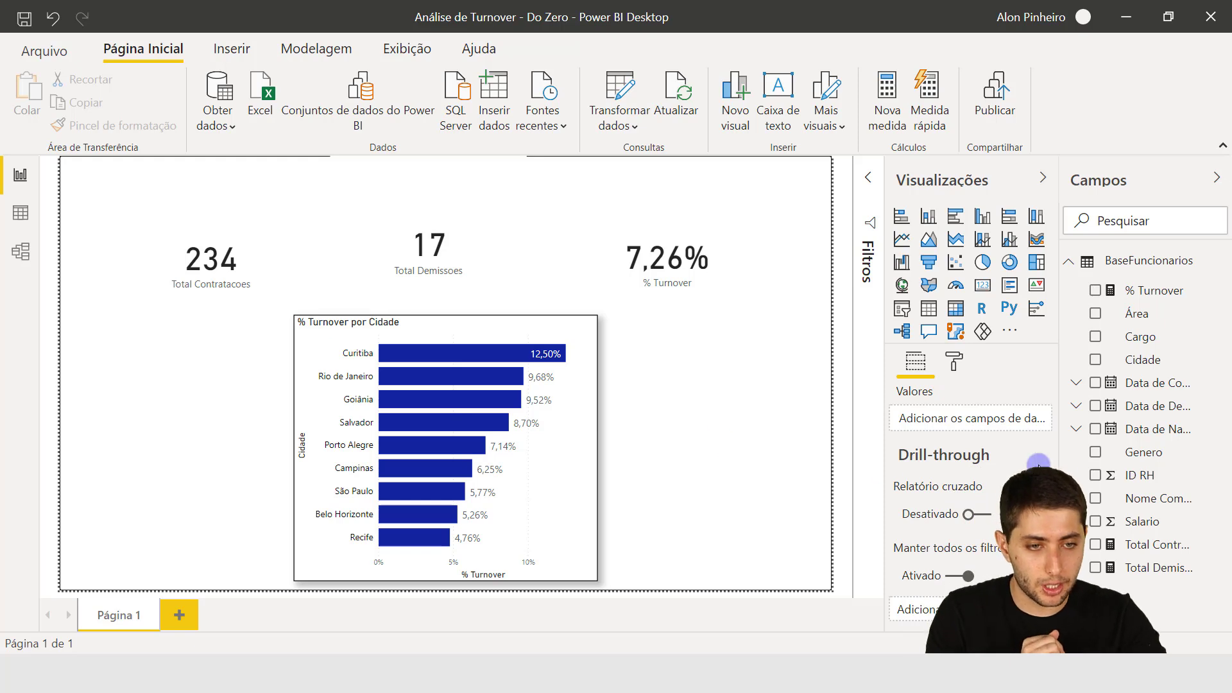
{"action": "left_click", "coordinate": [564, 514]}
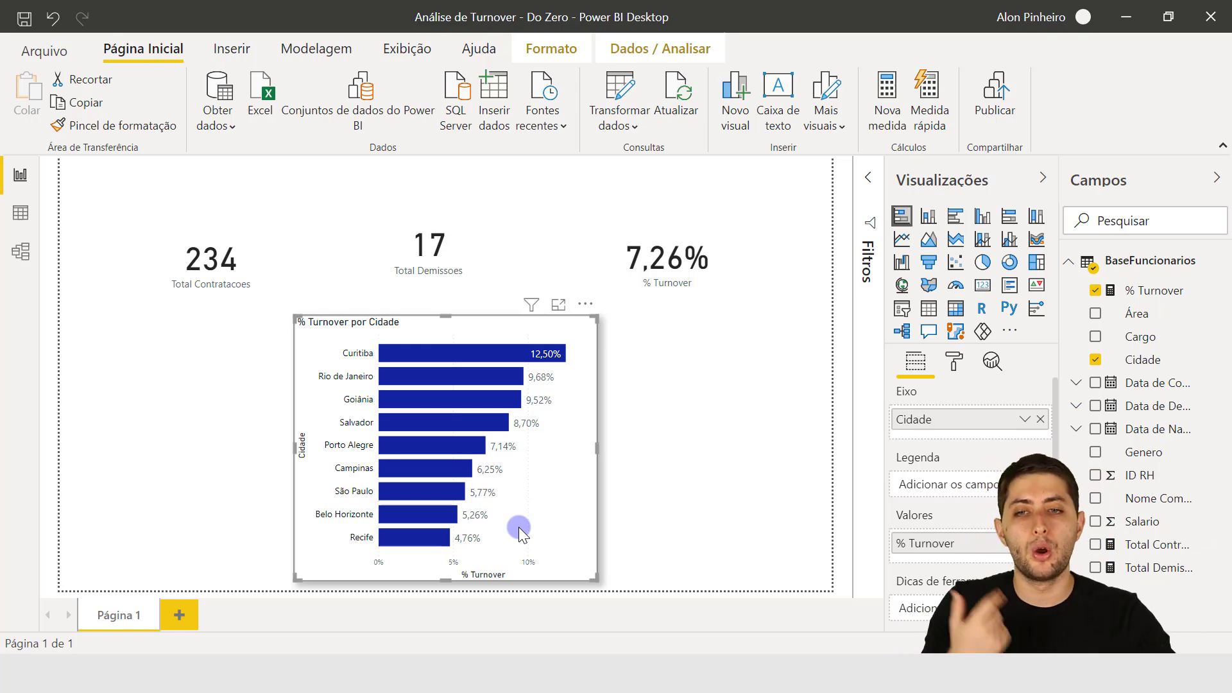
Step: Move the Total Contratacoes card slightly upward to line up with the Total Demissoes card
{"action": "mouse_move", "coordinate": [451, 356]}
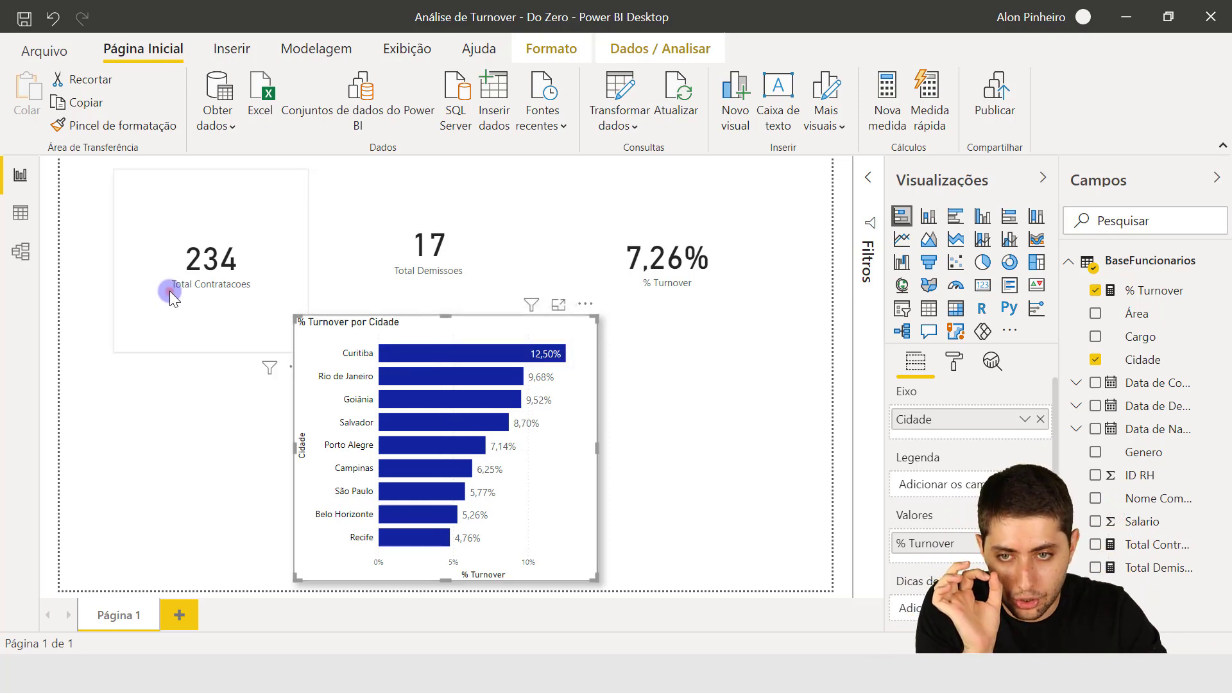
{"action": "left_click_drag", "start_coordinate": [170, 290], "coordinate": [172, 280]}
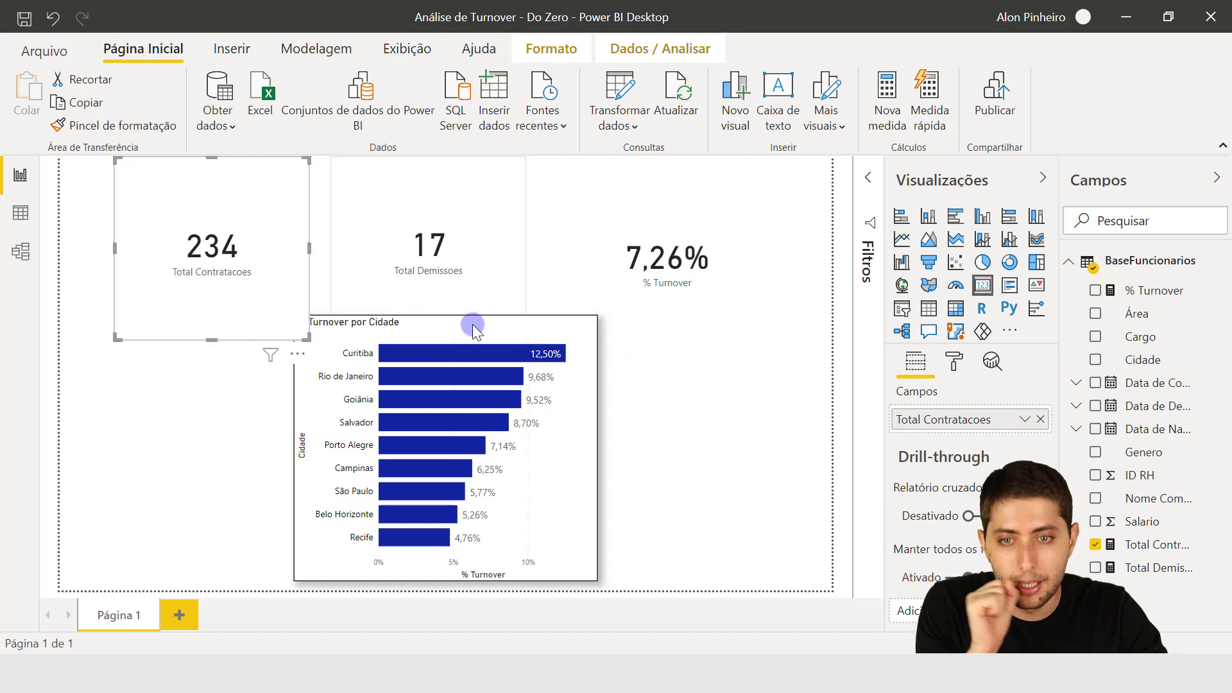
Step: Examine how the cards respond to selecting Curitiba, Recife, Salvador and Rio de Janeiro in the city chart, clearing the selection at the end
{"action": "left_click", "coordinate": [500, 357]}
{"action": "left_click", "coordinate": [500, 356]}
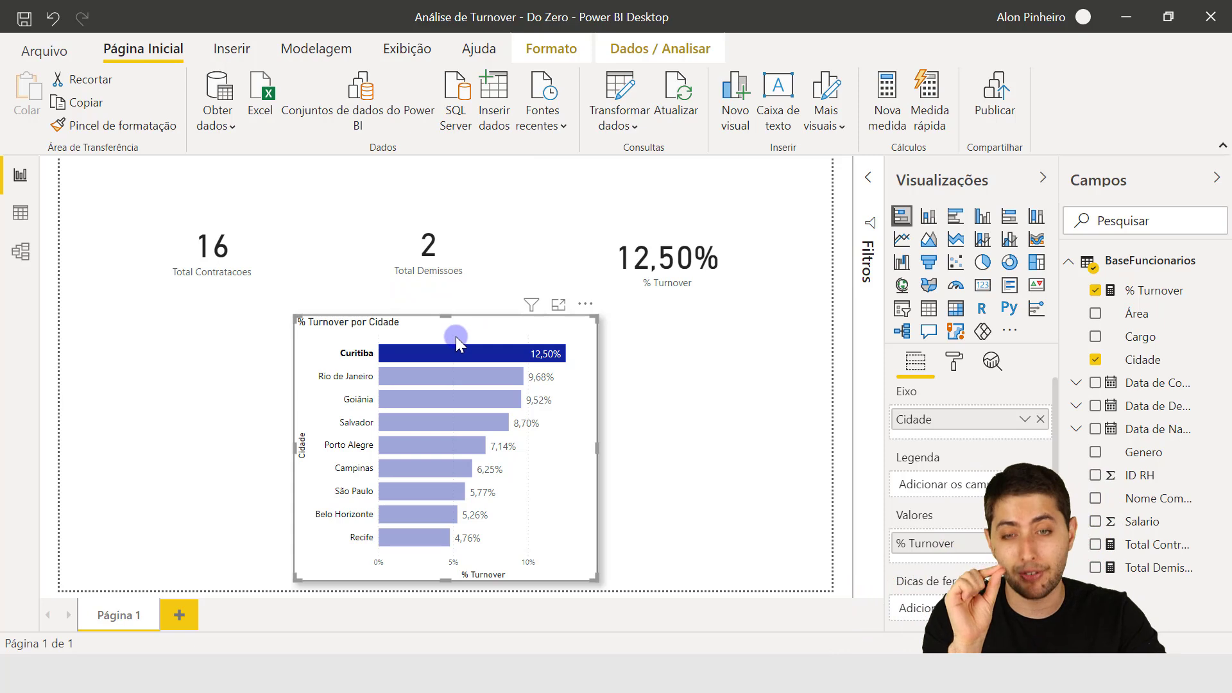
{"action": "left_click", "coordinate": [387, 539]}
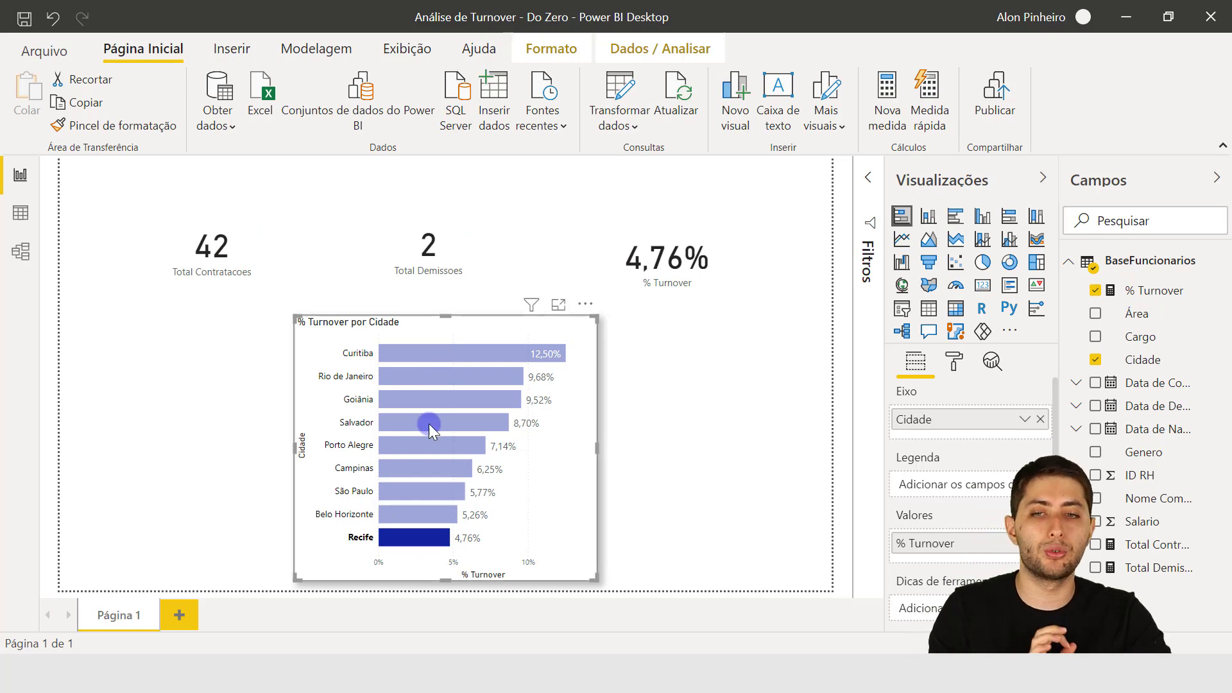
{"action": "left_click", "coordinate": [406, 421]}
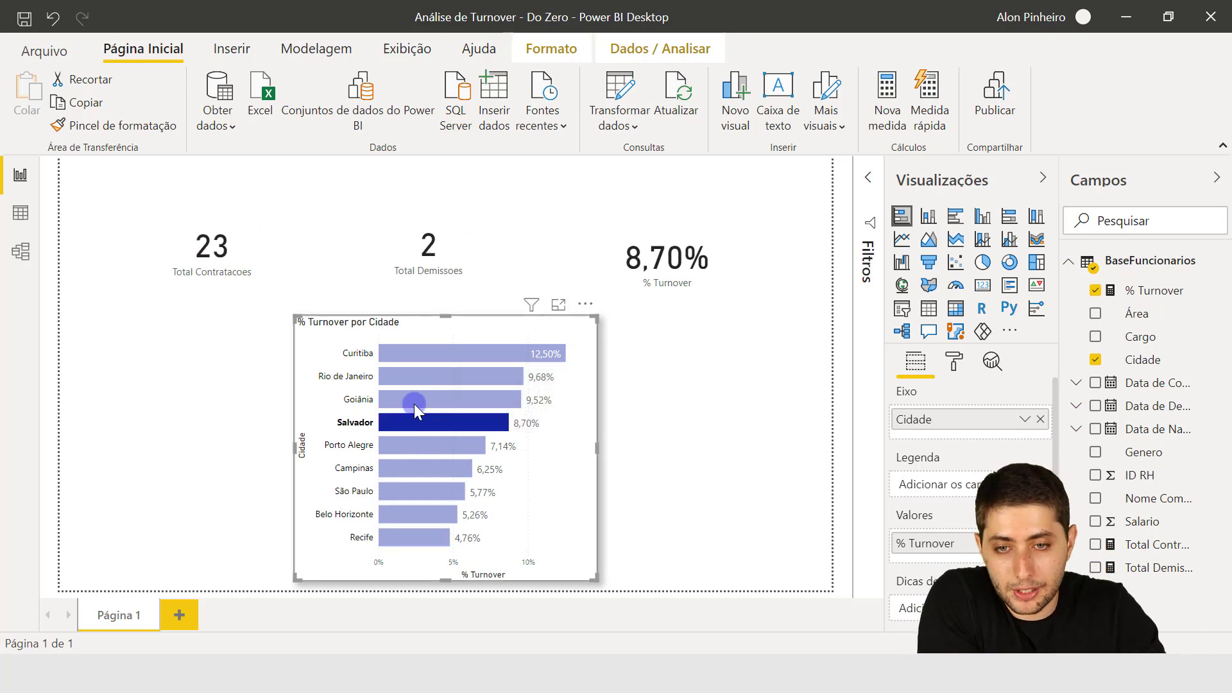
{"action": "left_click", "coordinate": [414, 377]}
{"action": "left_click", "coordinate": [414, 376]}
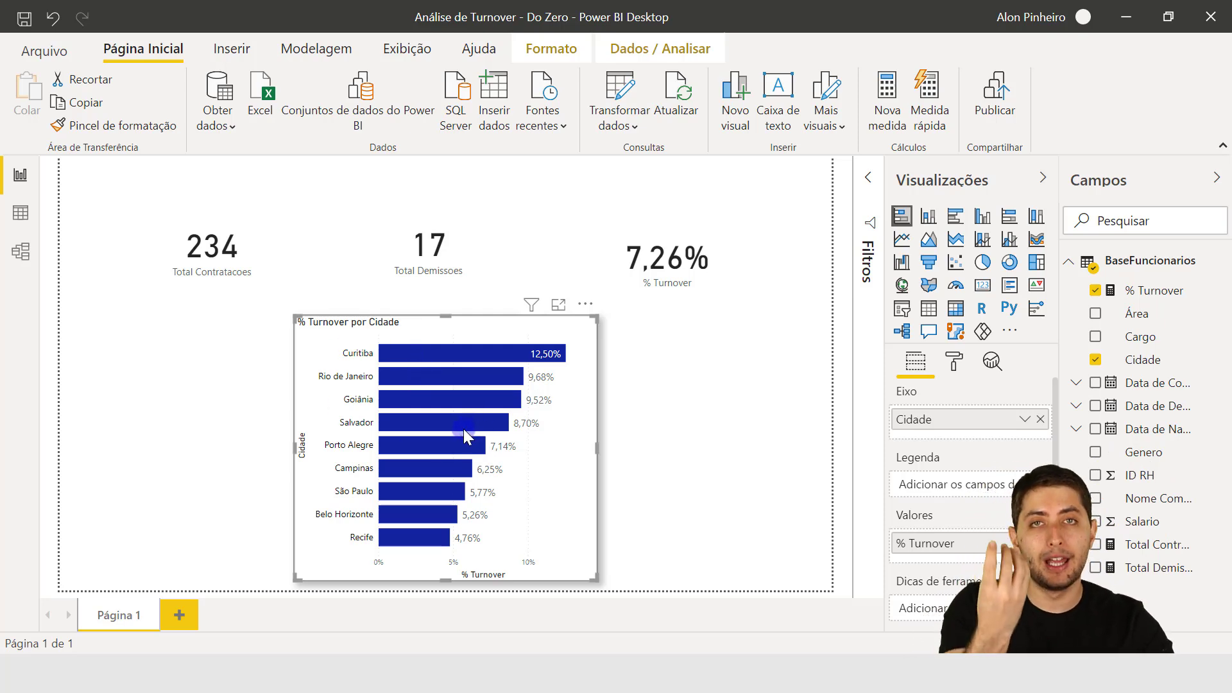
{"action": "left_click", "coordinate": [440, 355]}
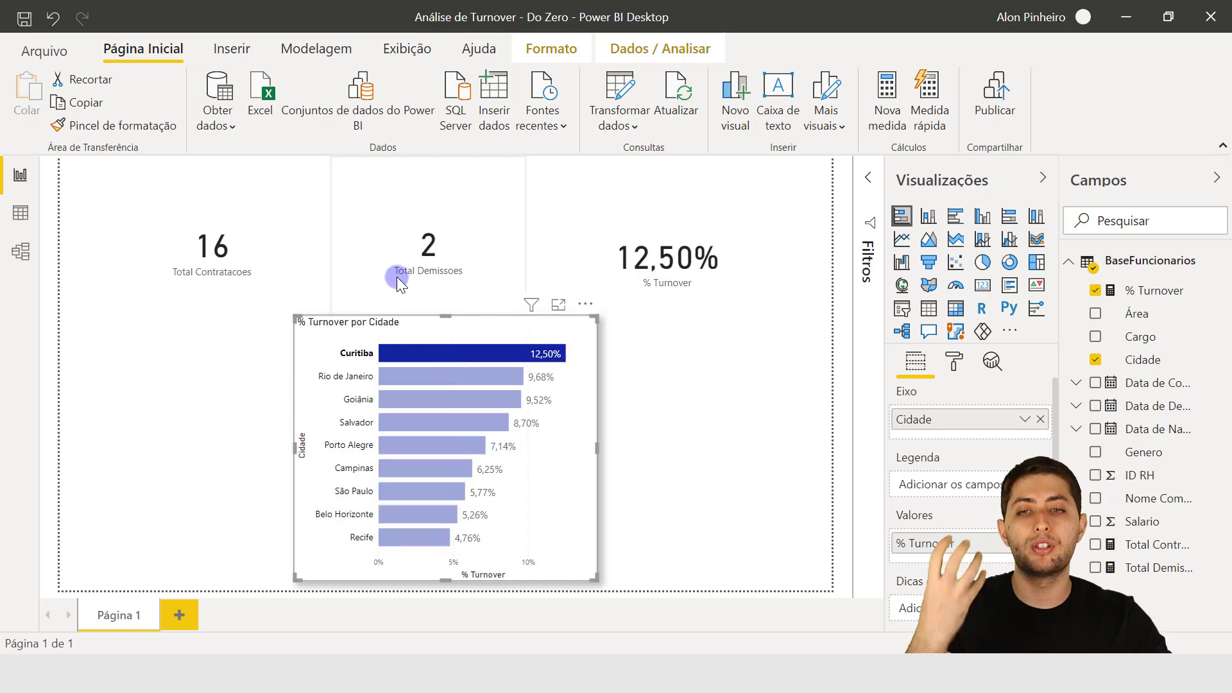
{"action": "left_click", "coordinate": [452, 354]}
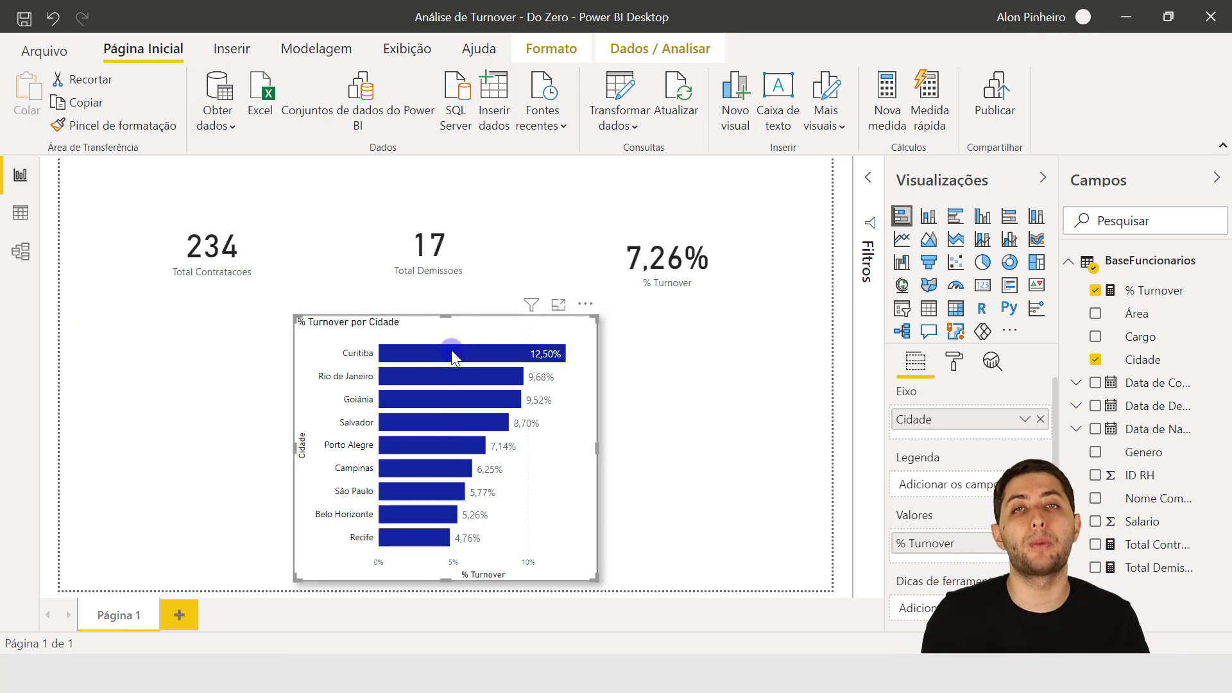